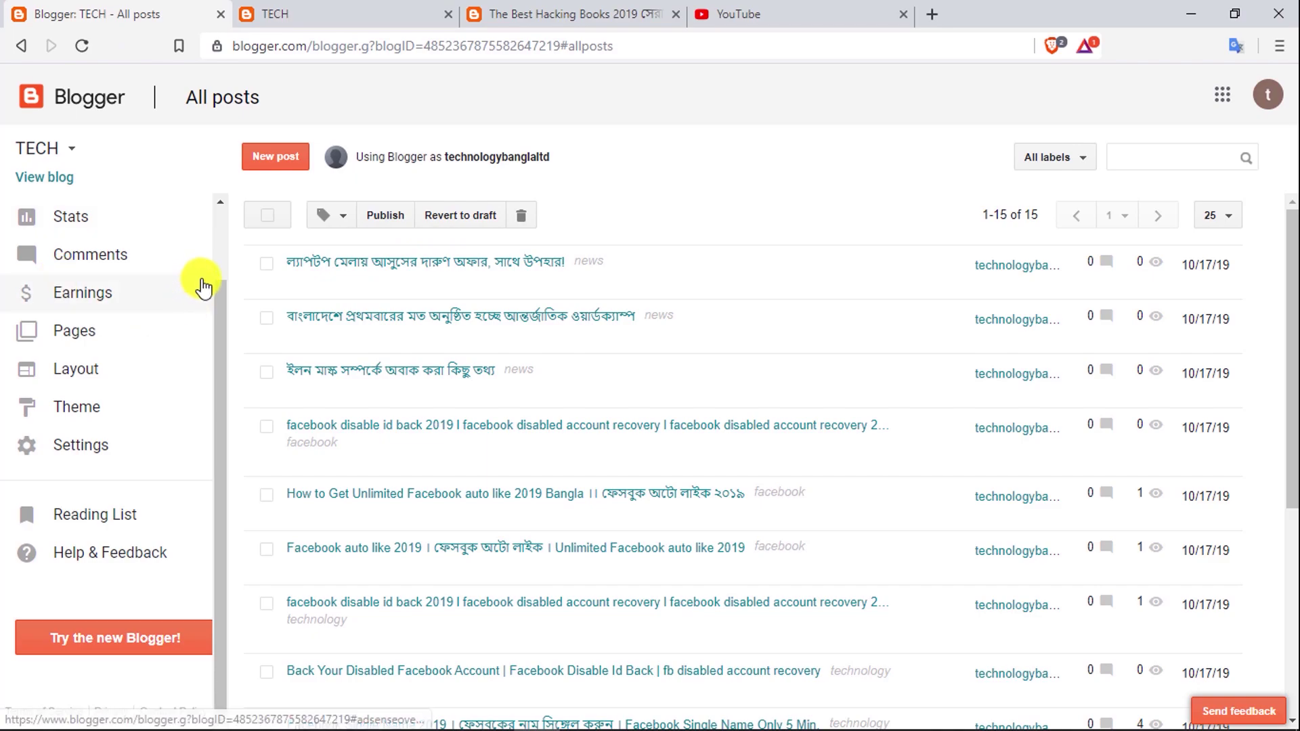
Start a new post in the TECH blog and place the cursor in its empty body
left_click(276, 157)
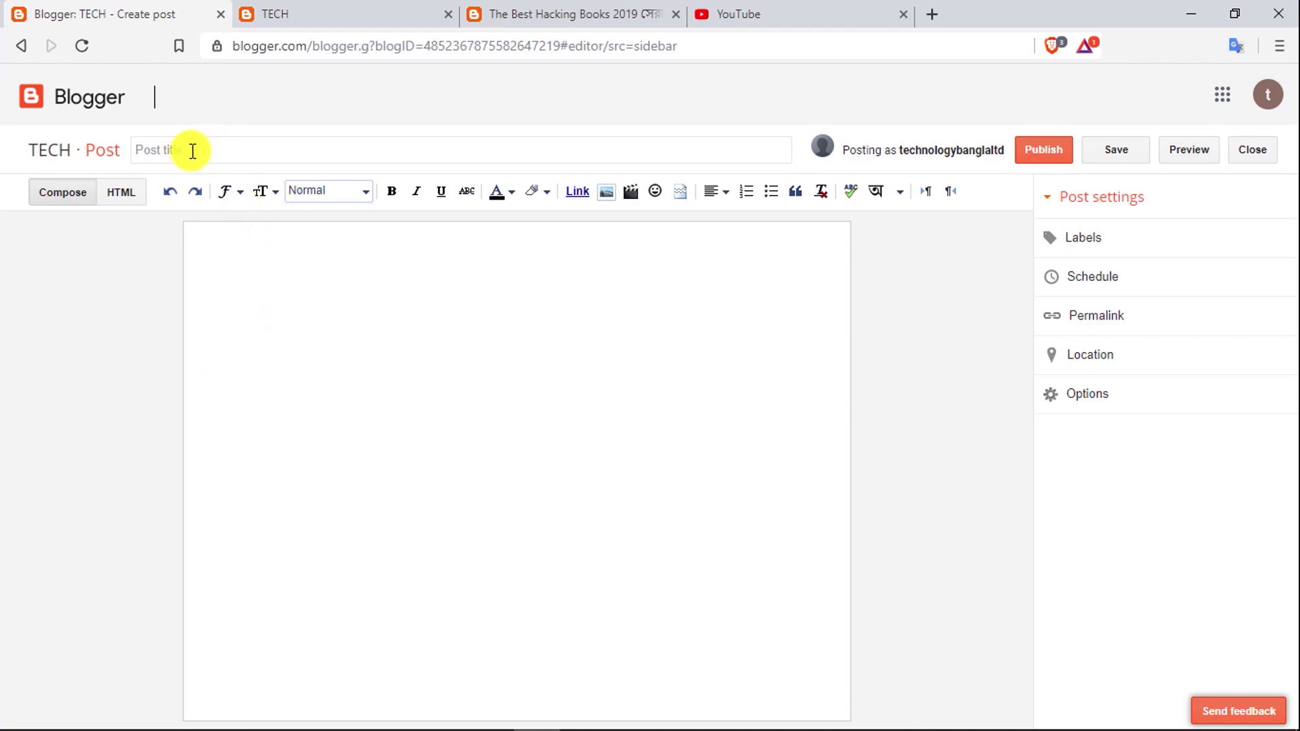
left_click(250, 152)
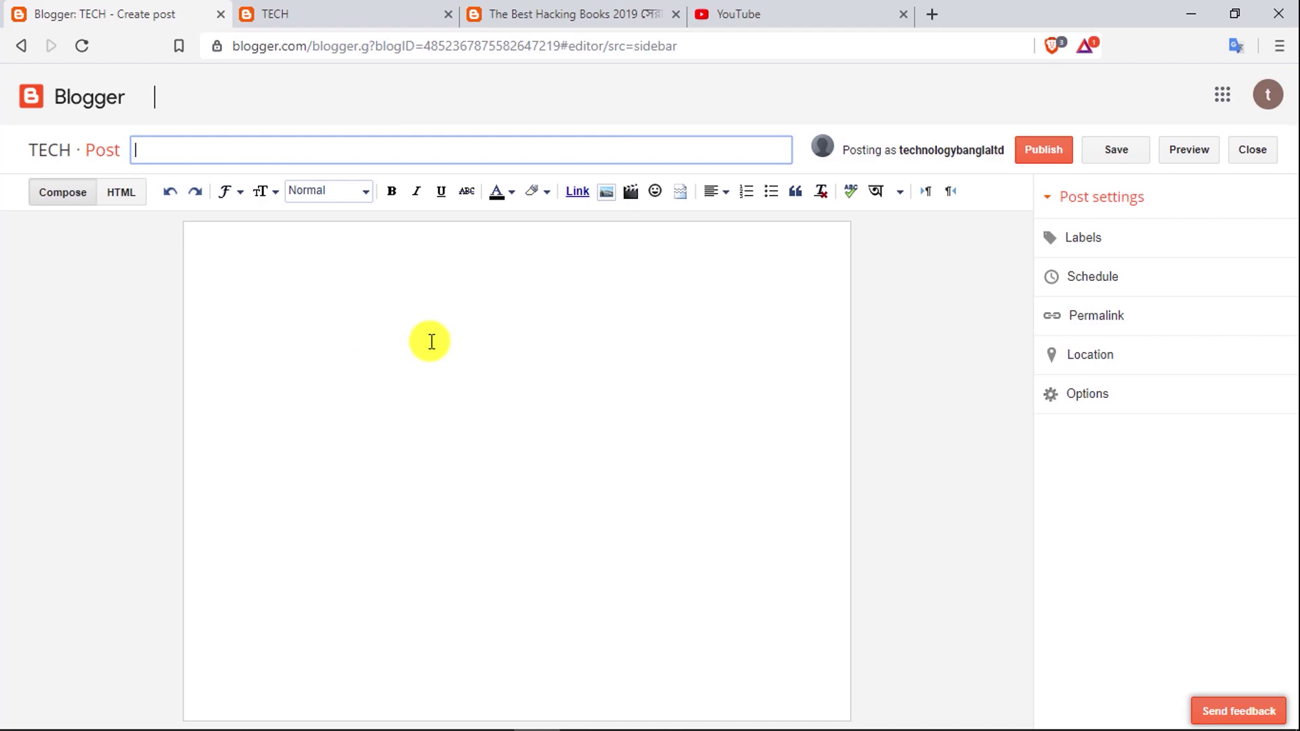
left_click(333, 302)
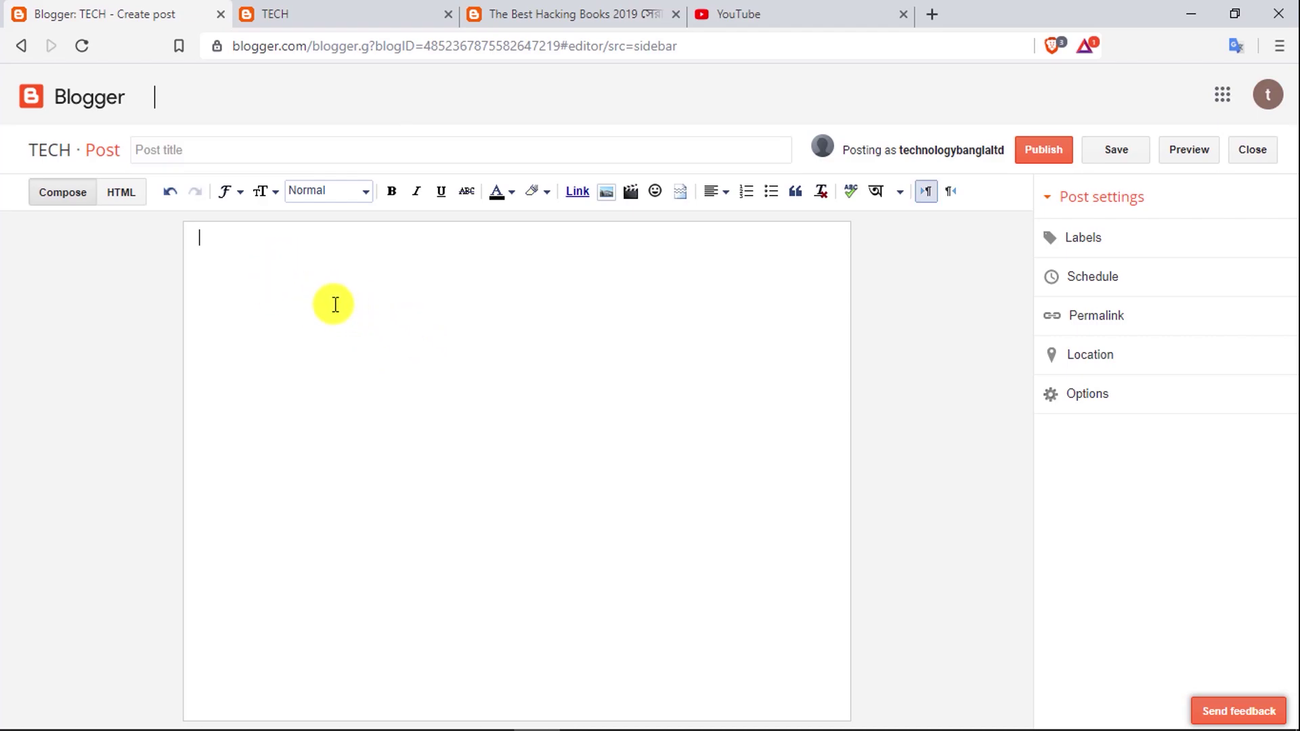
Compare the TECH blog with the reference article "The Best Hacking Books 2019 সেরা হ্যাকিং বই 2019", examining the article's title, images and text
left_click(498, 11)
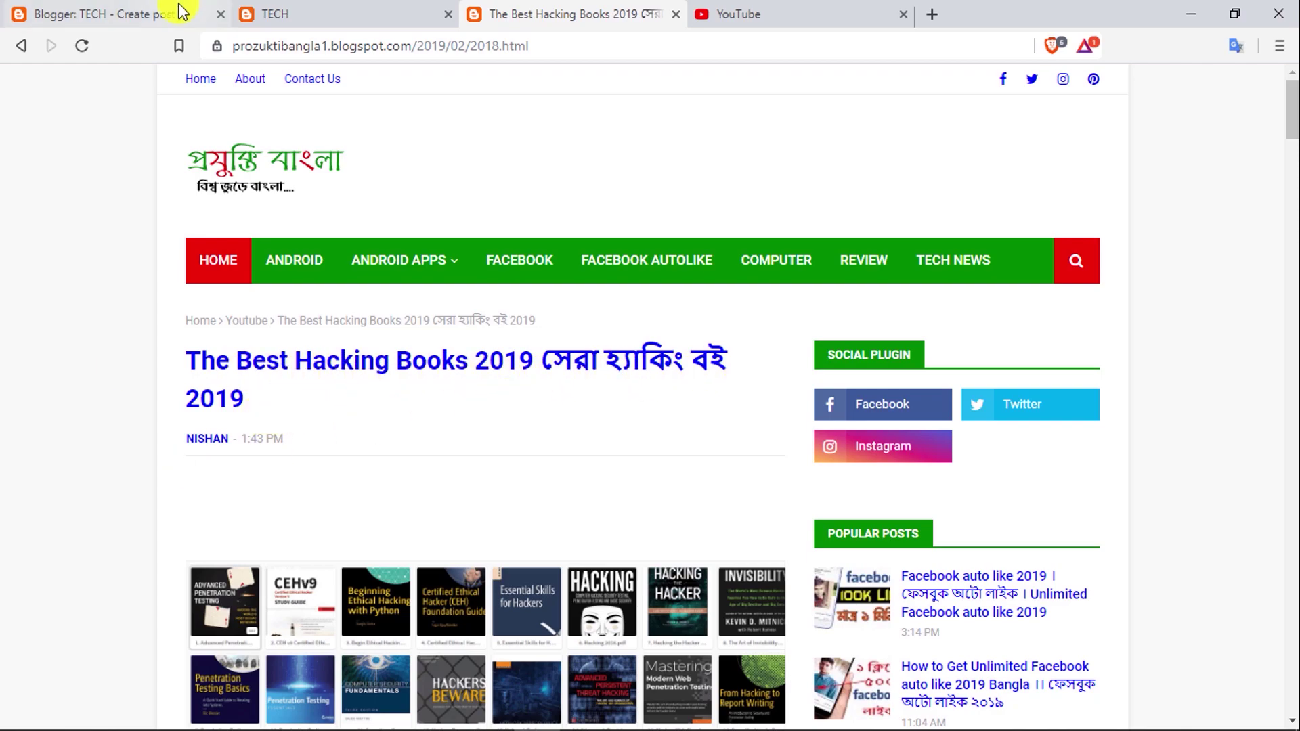
left_click(95, 14)
left_click(342, 14)
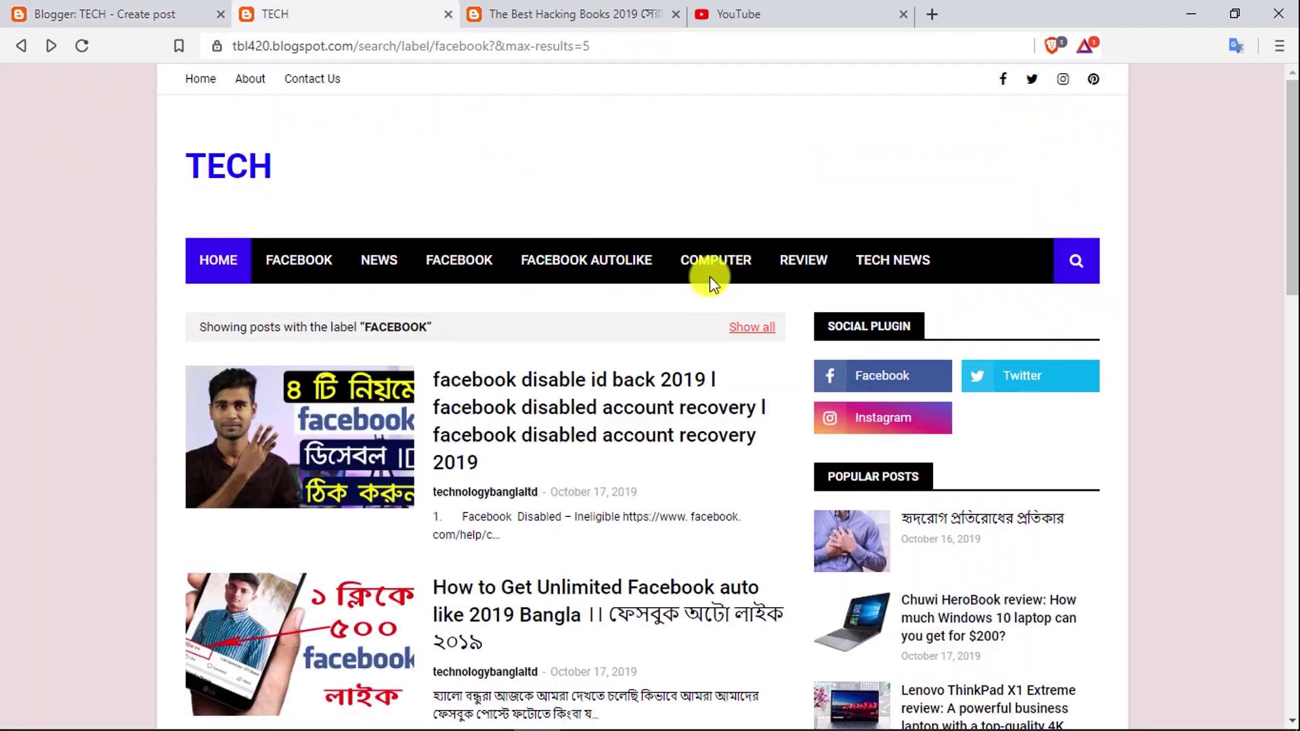
left_click(517, 15)
left_click(143, 14)
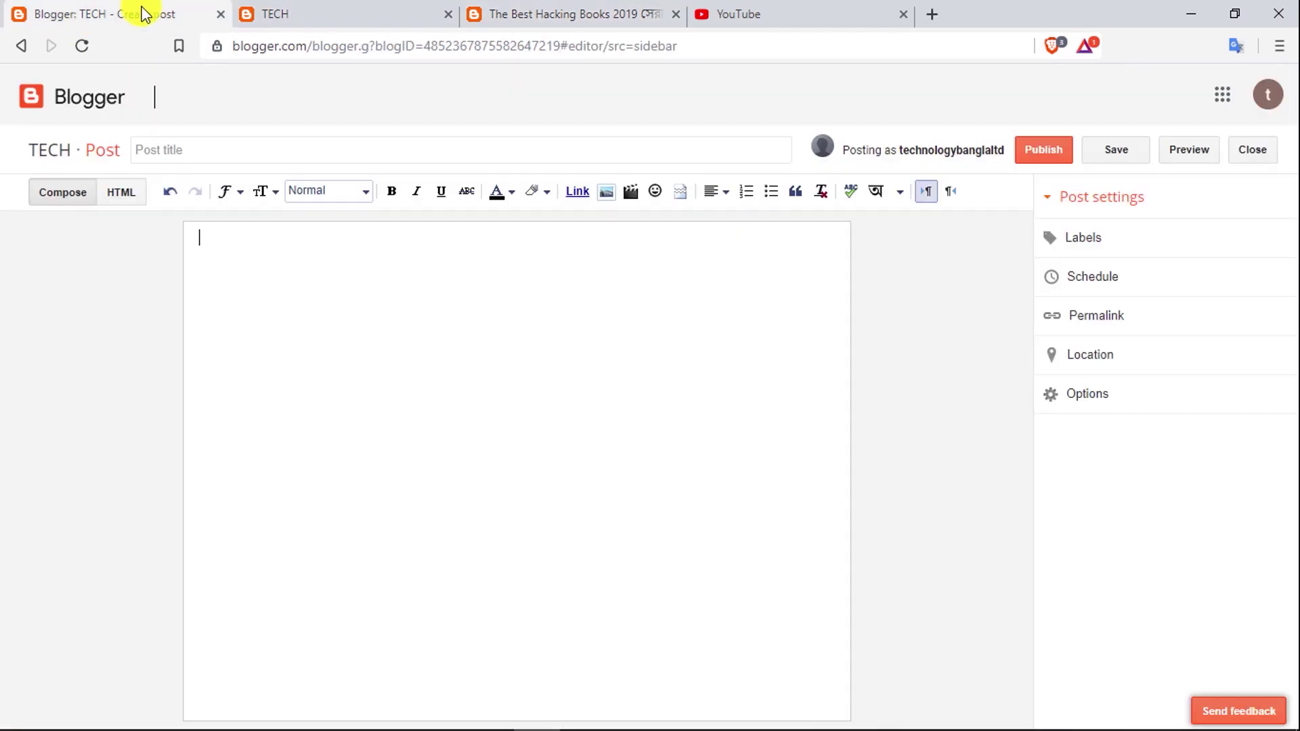
left_click(244, 152)
left_click(548, 14)
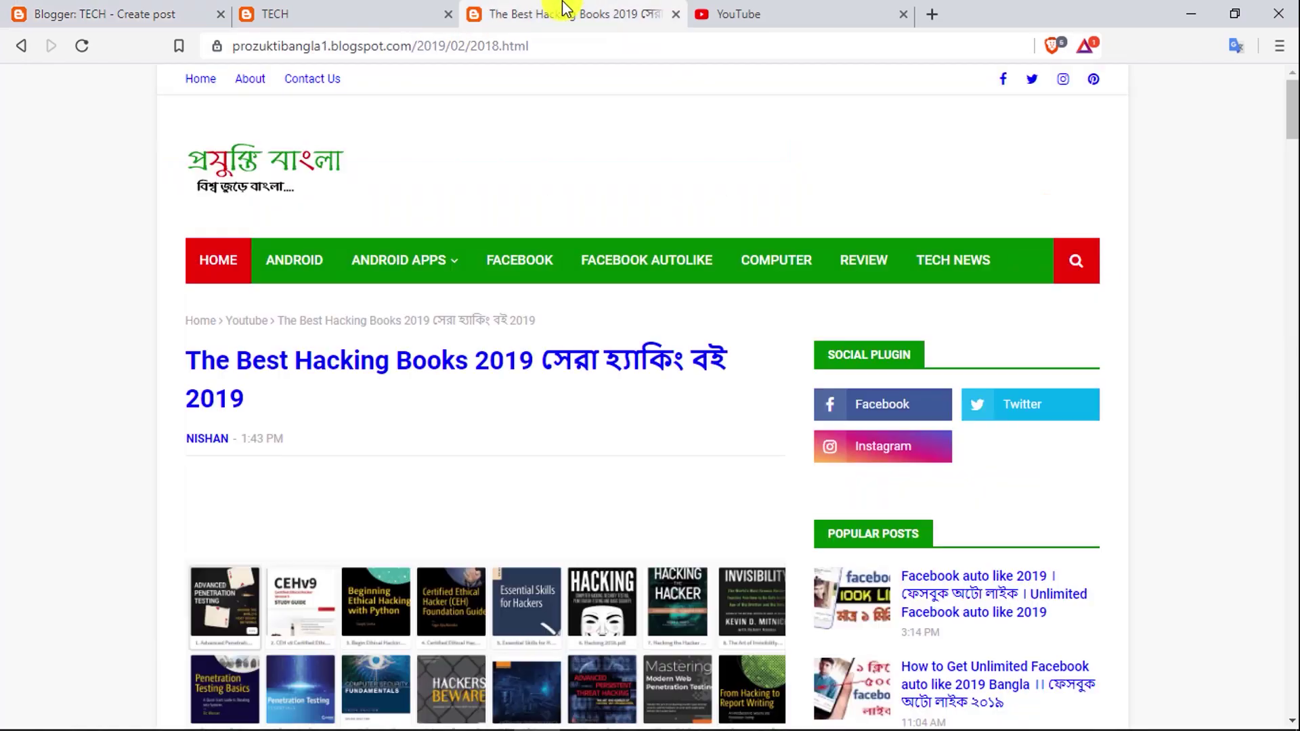
scroll(469, 460, "down", 8)
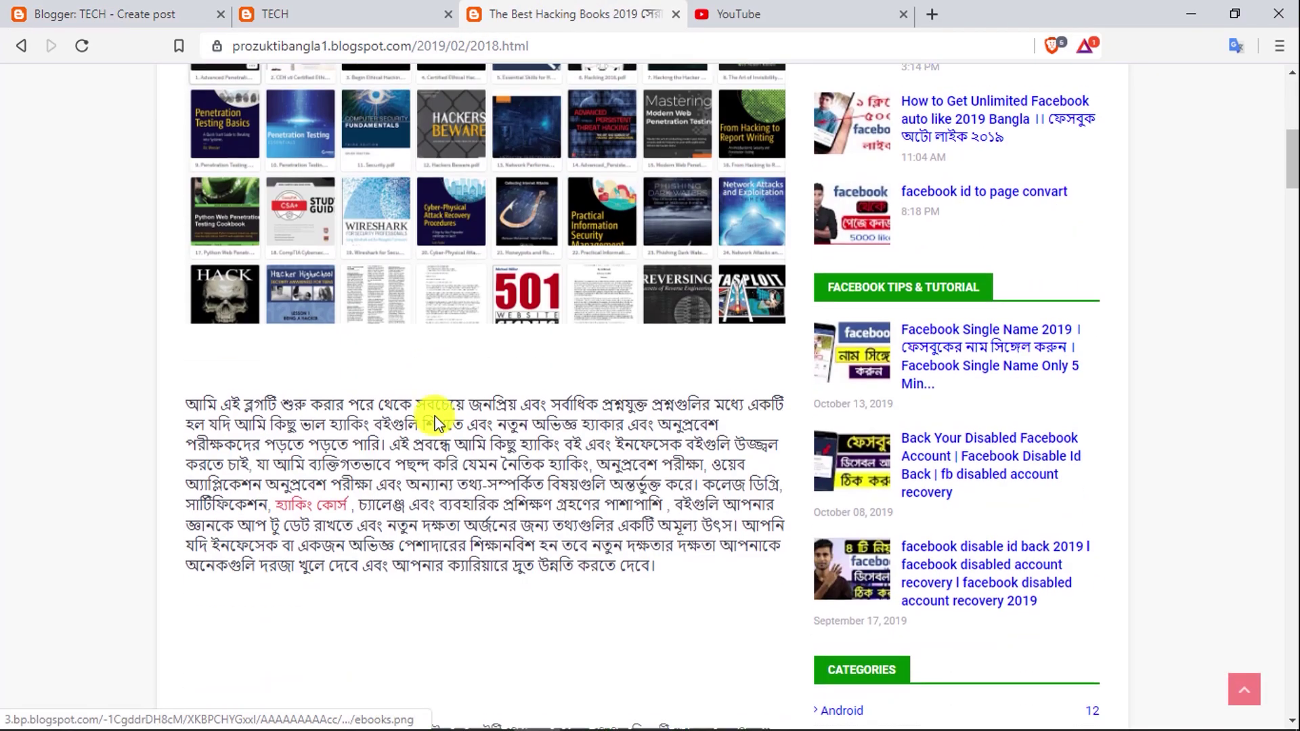
scroll(452, 478, "up", 4)
scroll(315, 498, "up", 4)
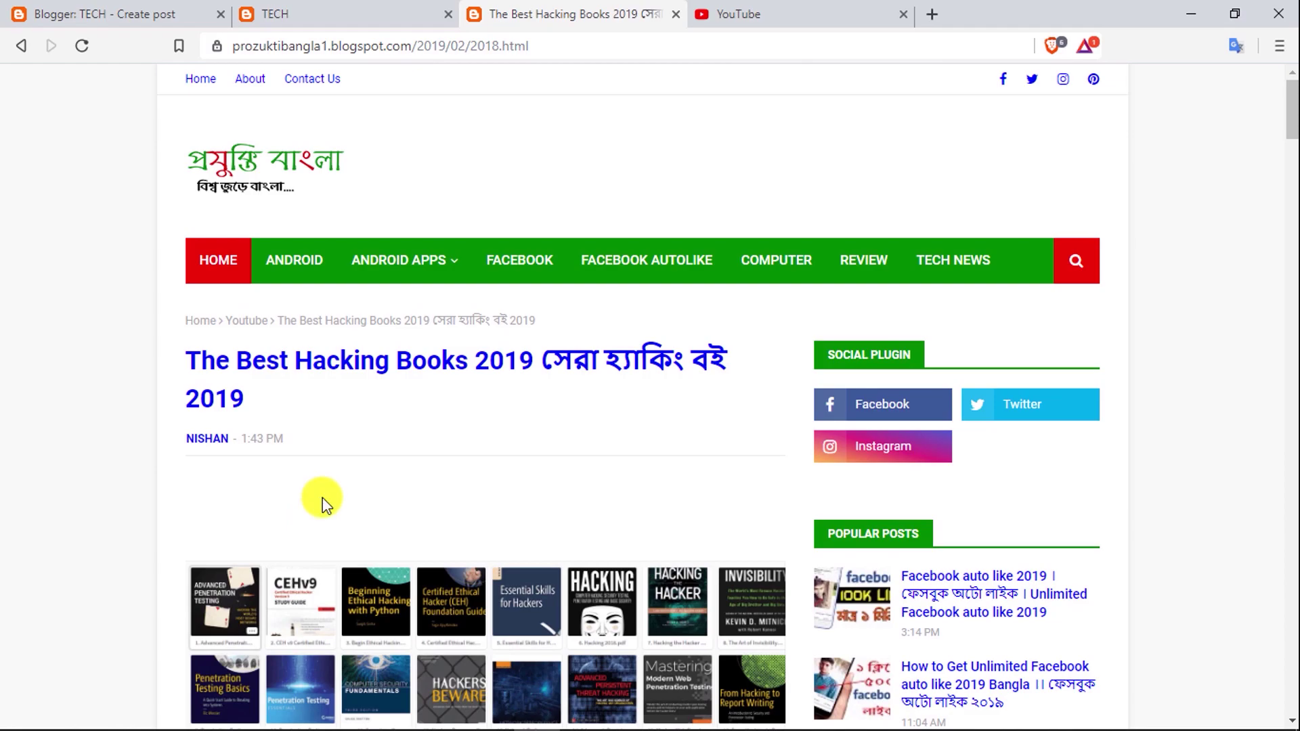
scroll(434, 542, "down", 10)
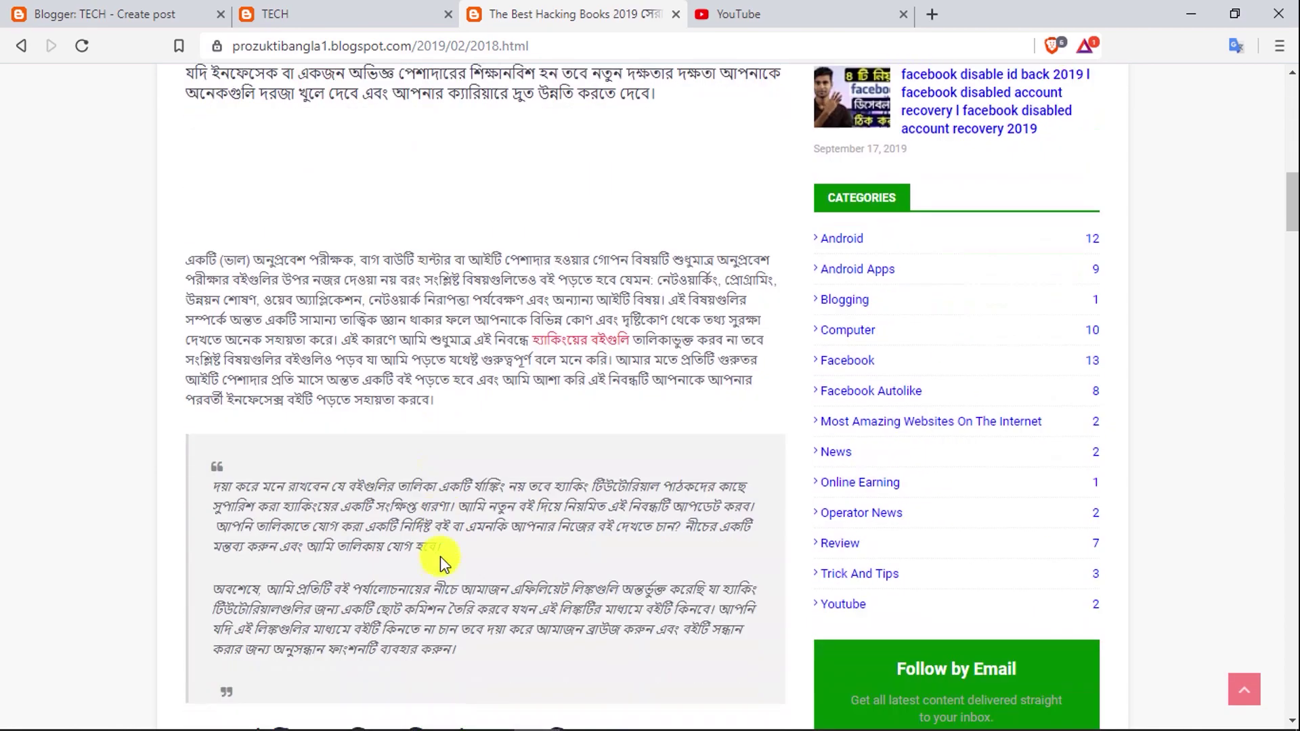
scroll(441, 555, "down", 5)
scroll(434, 545, "down", 5)
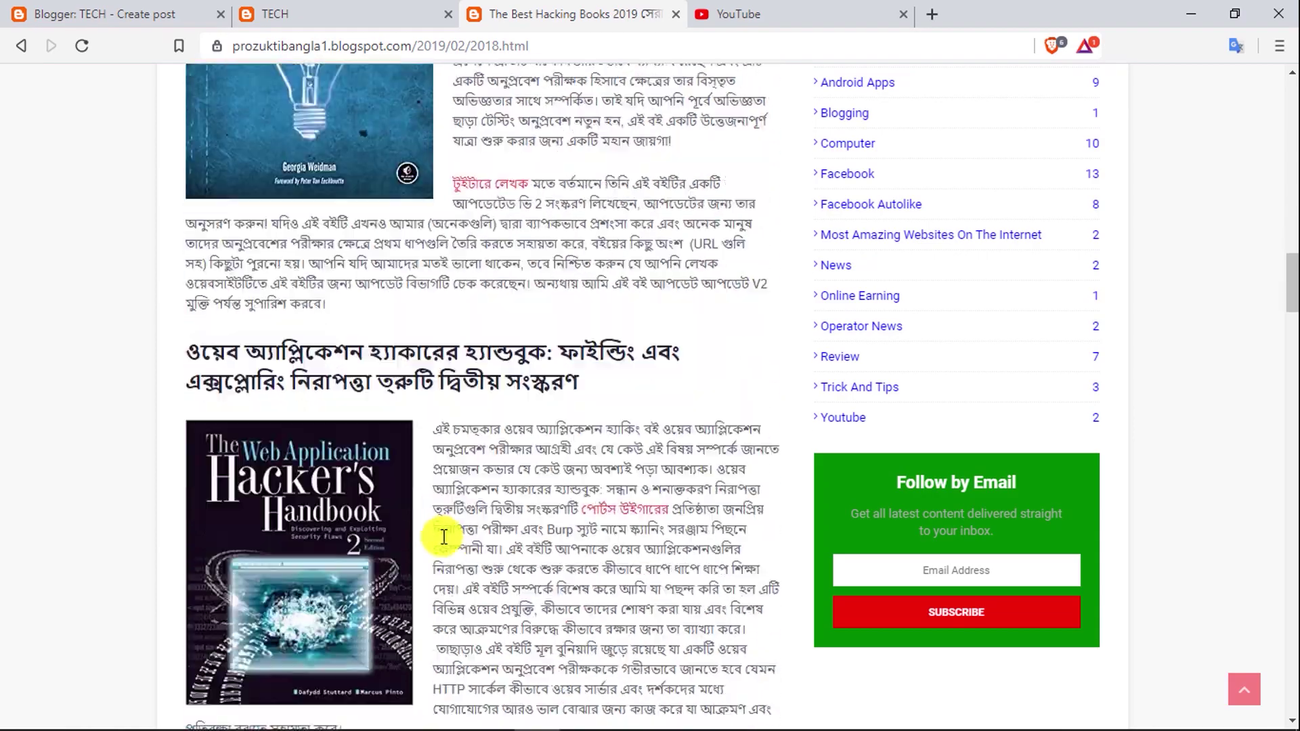
scroll(447, 536, "up", 15)
scroll(577, 490, "down", 4)
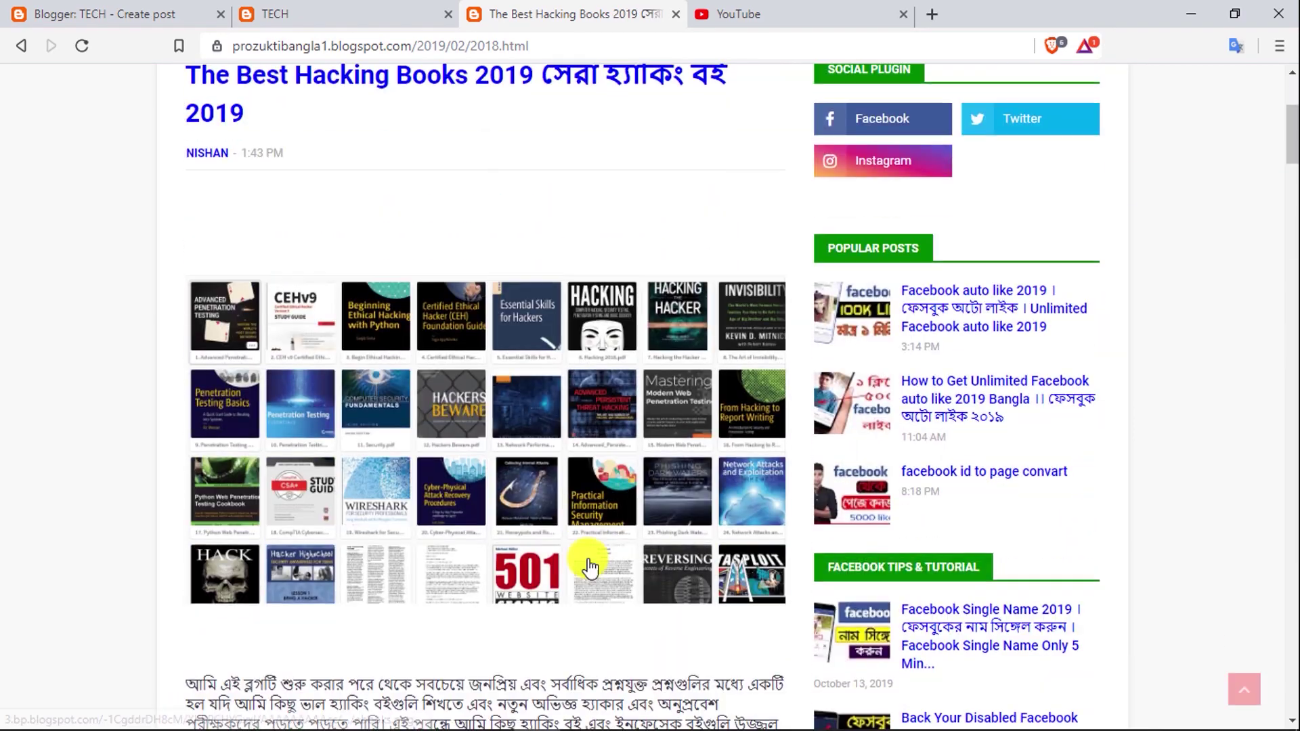
scroll(589, 568, "down", 1)
left_click(81, 9)
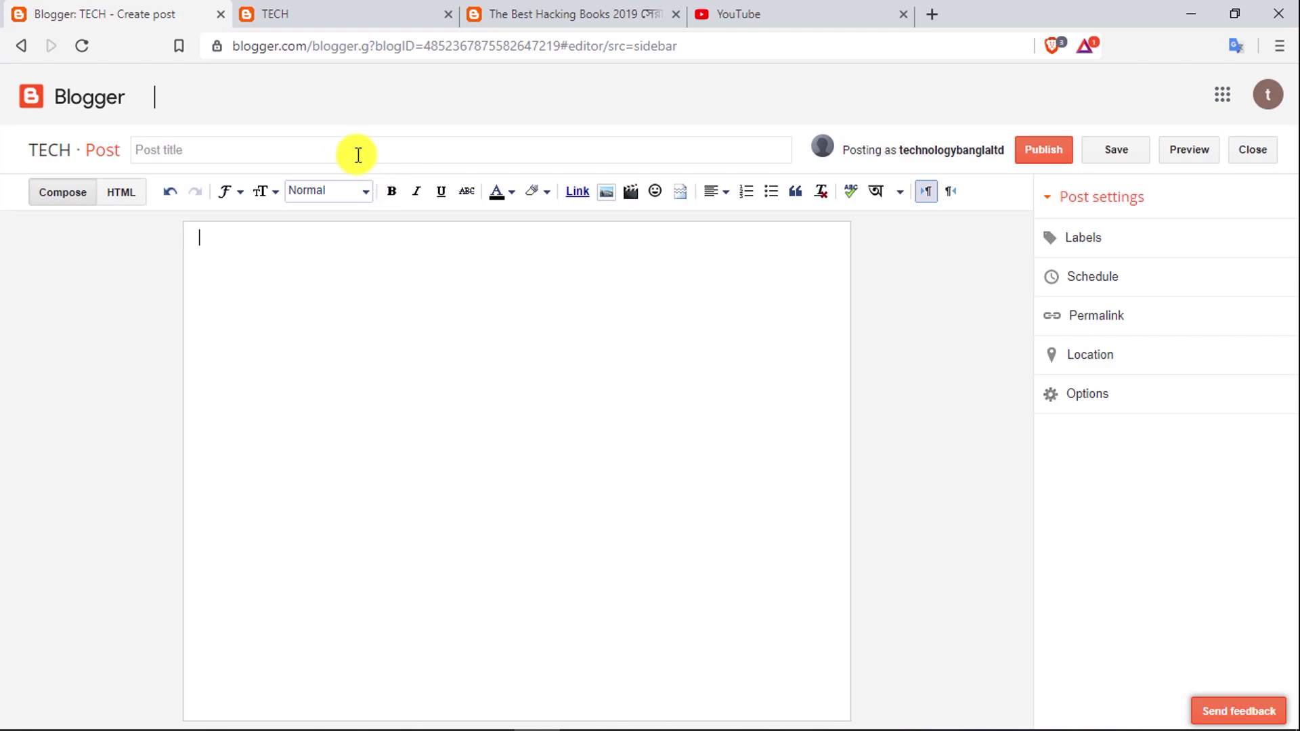
Copy the reference article's title "The Best Hacking Books 2019 সেরা হ্যাকিং বই 2019" and paste it as the new post's title
left_click(212, 152)
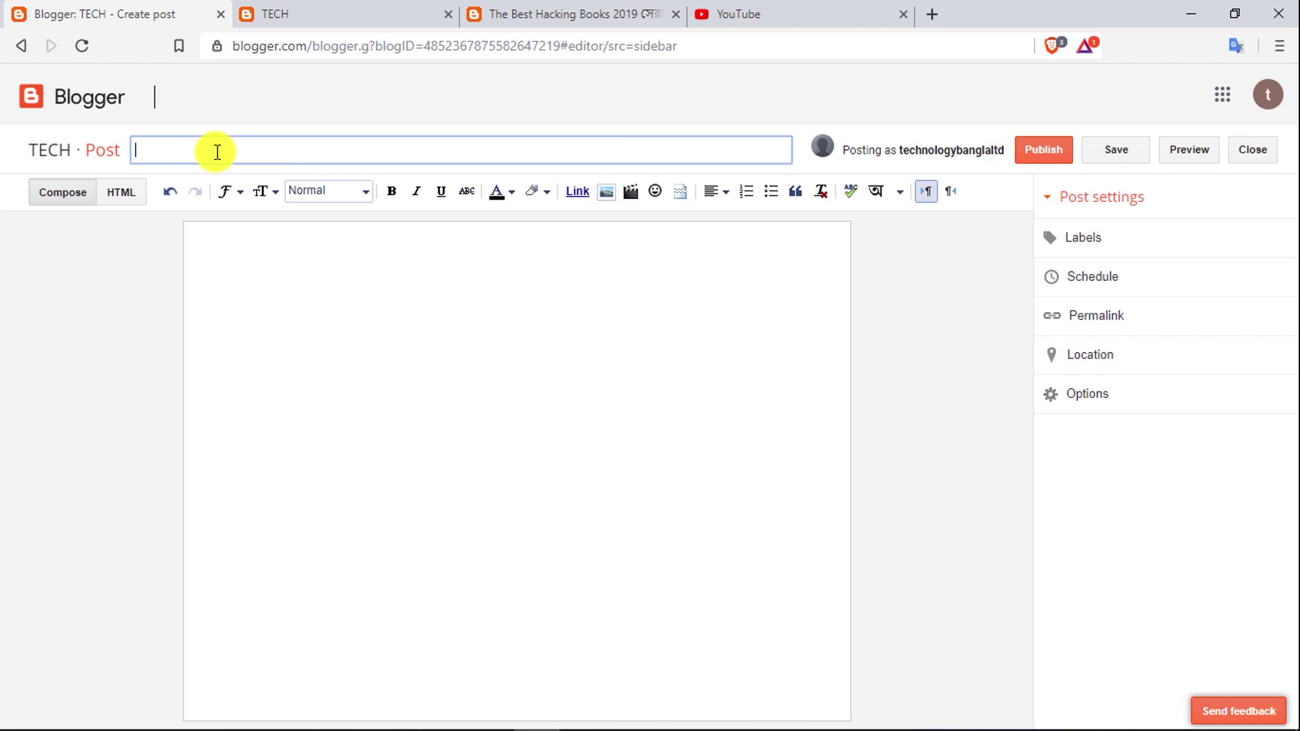
left_click(508, 14)
scroll(525, 415, "up", 5)
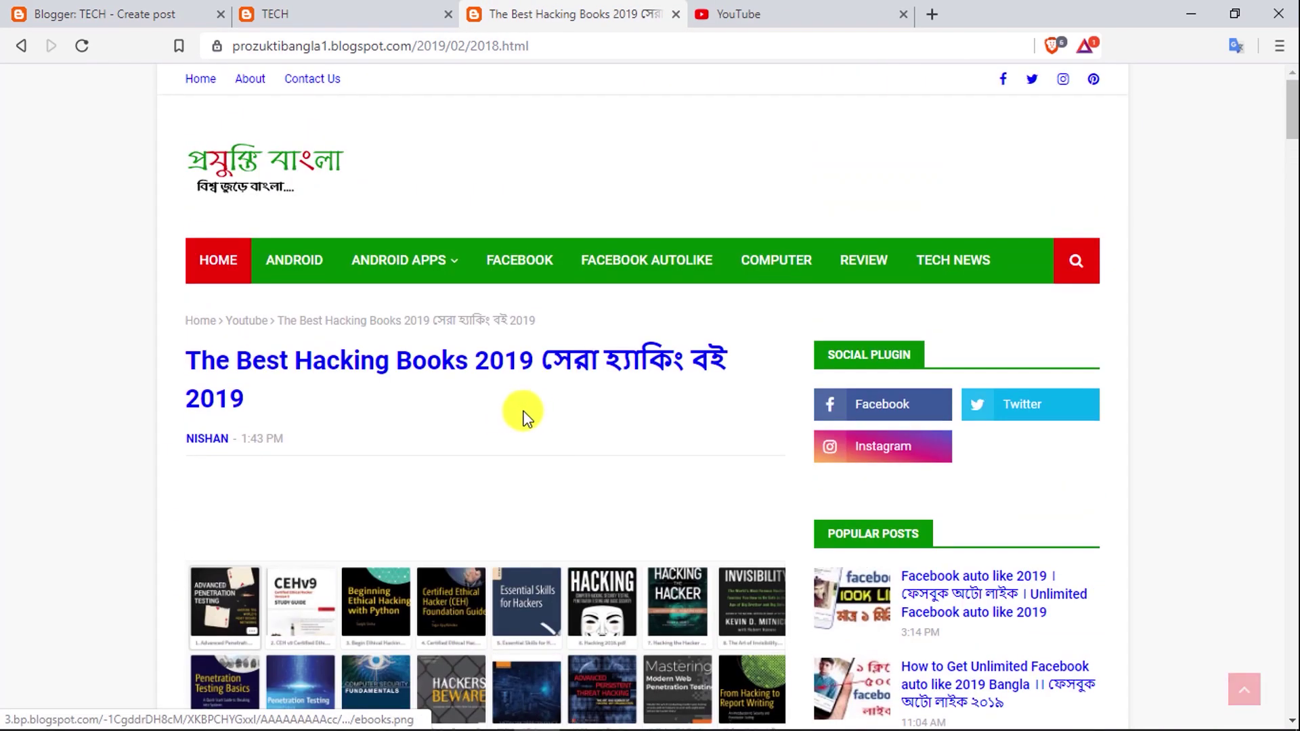
scroll(444, 499, "down", 1)
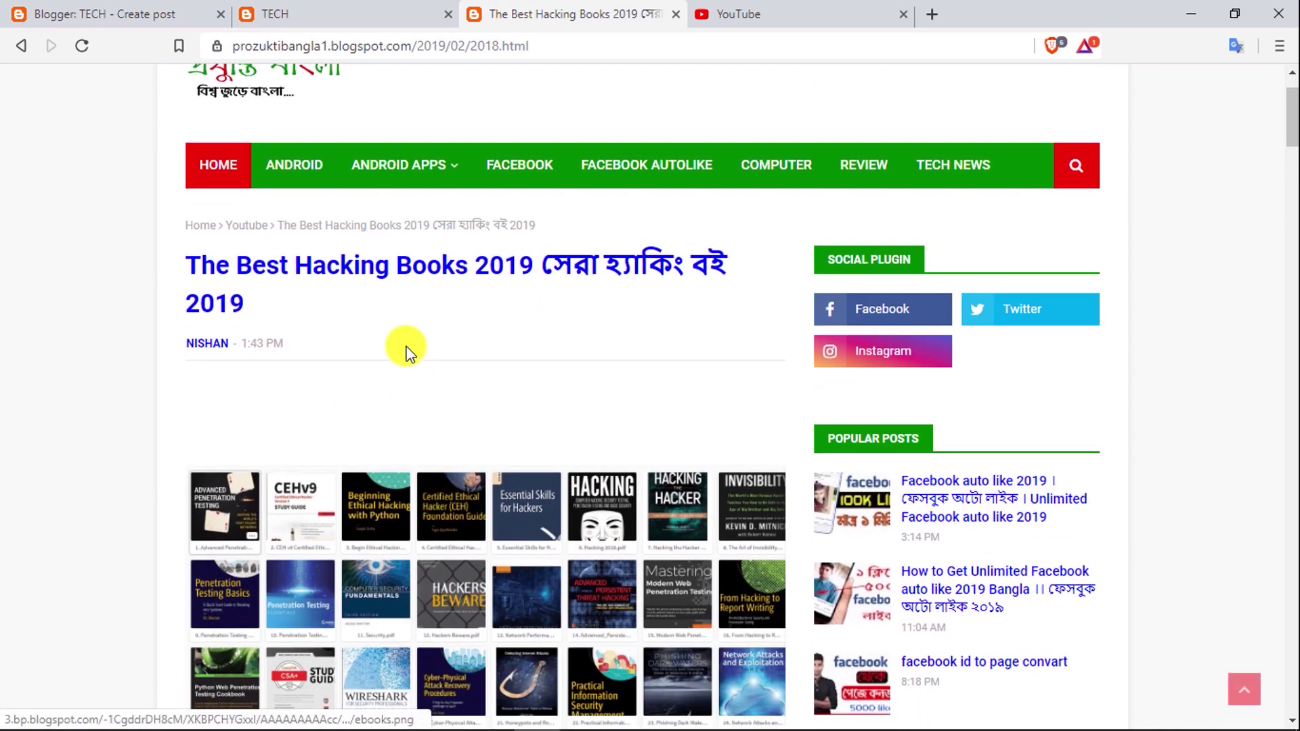
triple_click(252, 311)
right_click(252, 311)
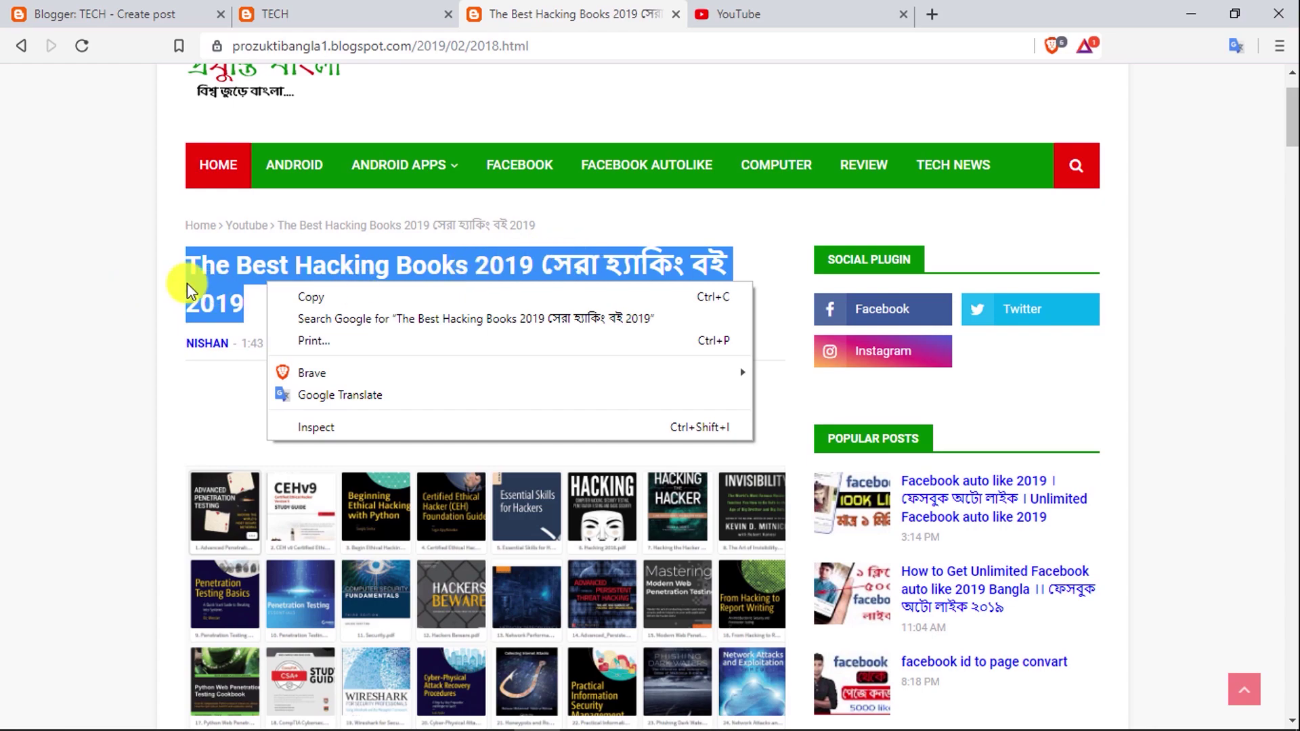
left_click(310, 298)
left_click(134, 17)
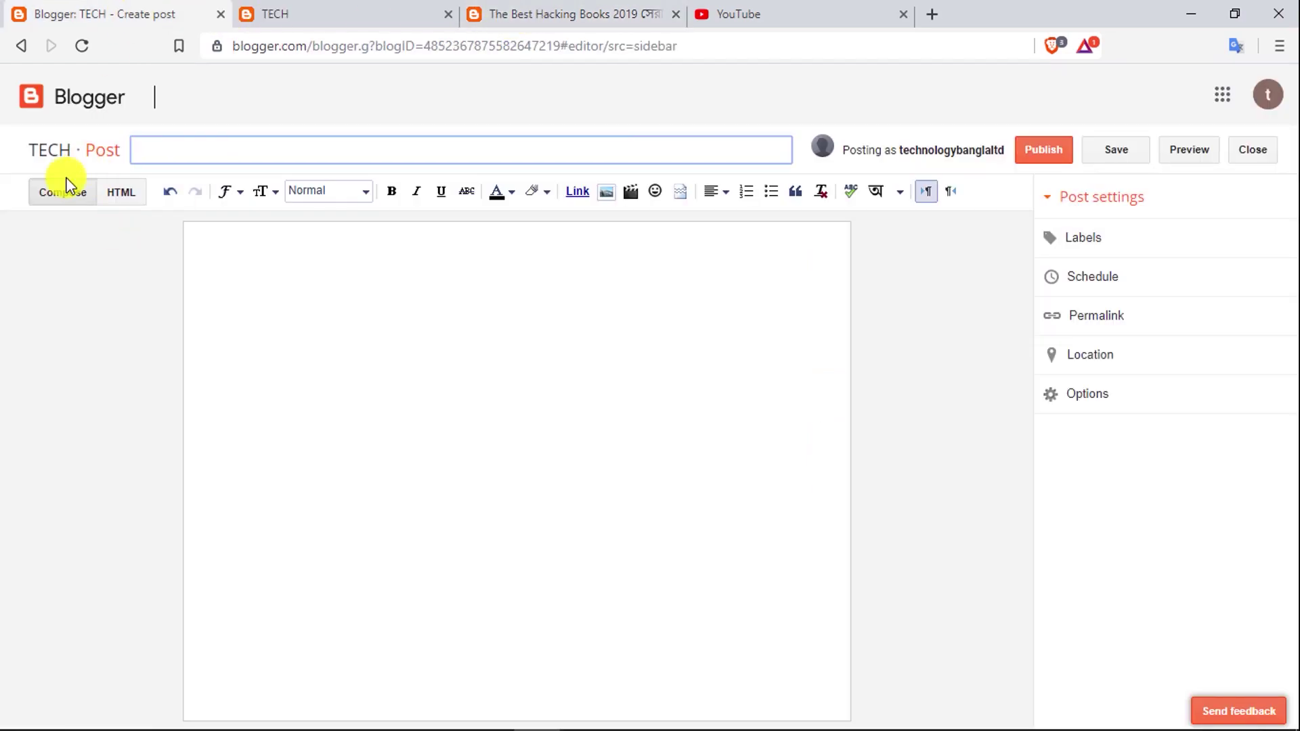
left_click(194, 160)
right_click(189, 160)
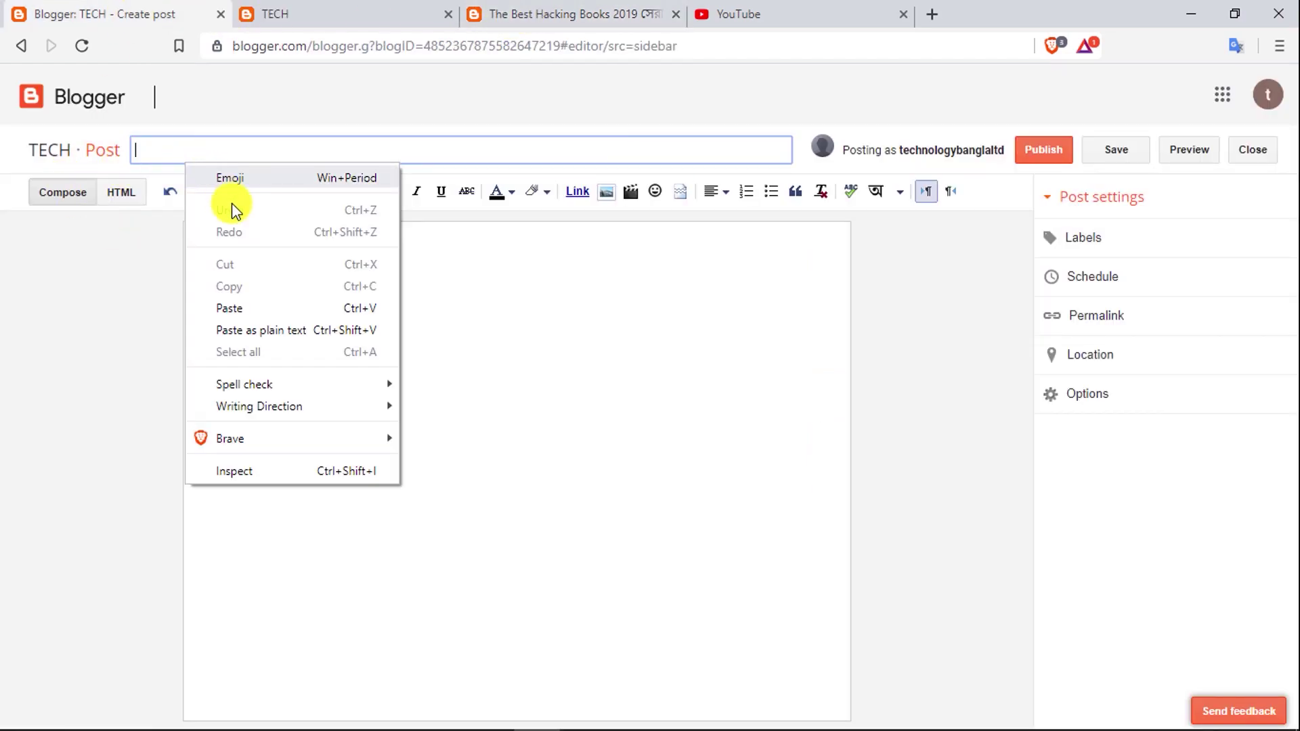
left_click(262, 306)
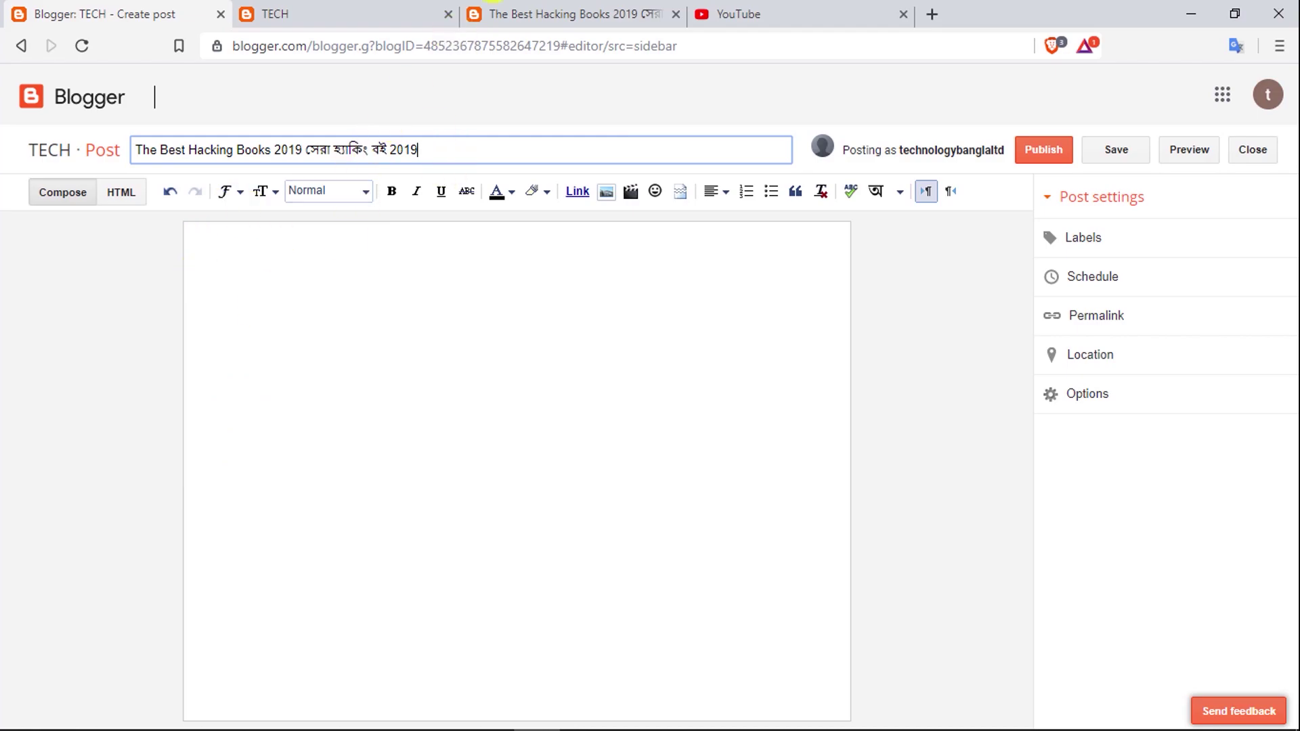
Examine how the reference article's body is laid out below its title, from the opening image through the text to the individual book sections
left_click(576, 14)
scroll(408, 404, "down", 3)
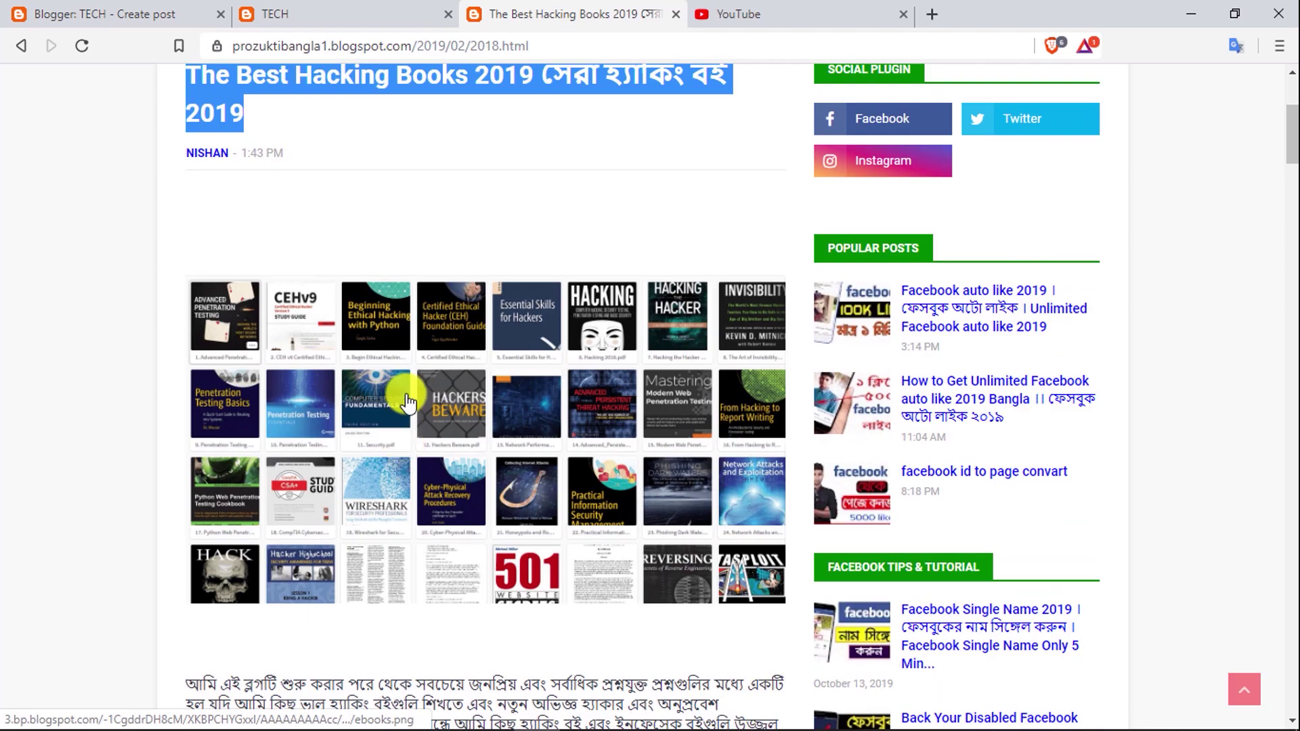
left_click(440, 150)
scroll(355, 314, "down", 9)
scroll(373, 345, "up", 10)
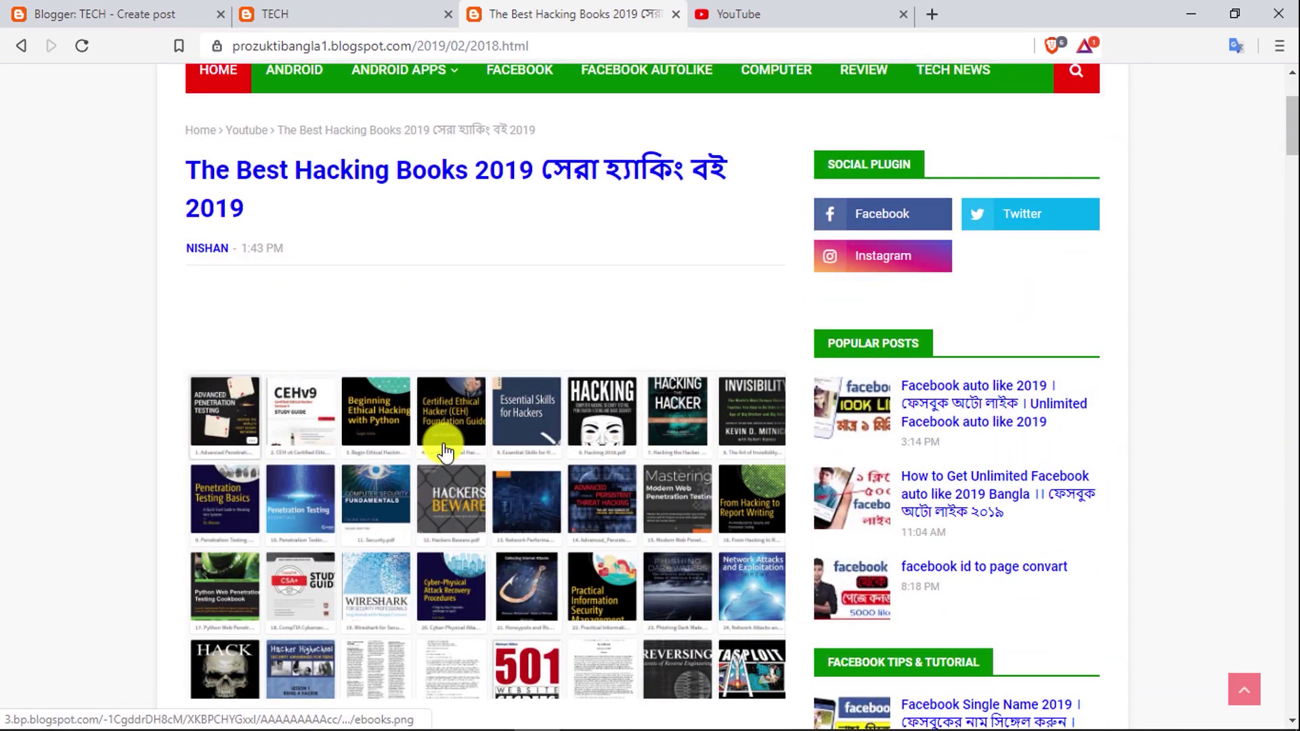
scroll(445, 452, "down", 15)
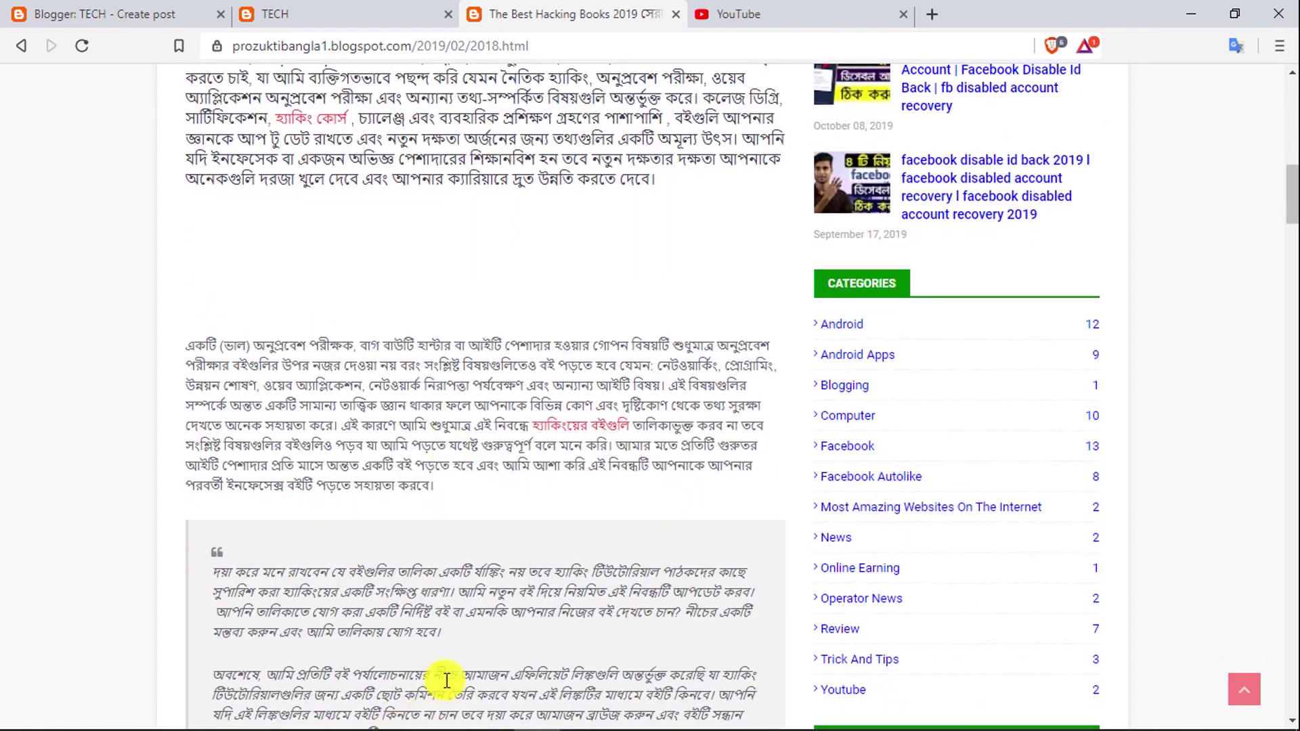
scroll(445, 547, "down", 3)
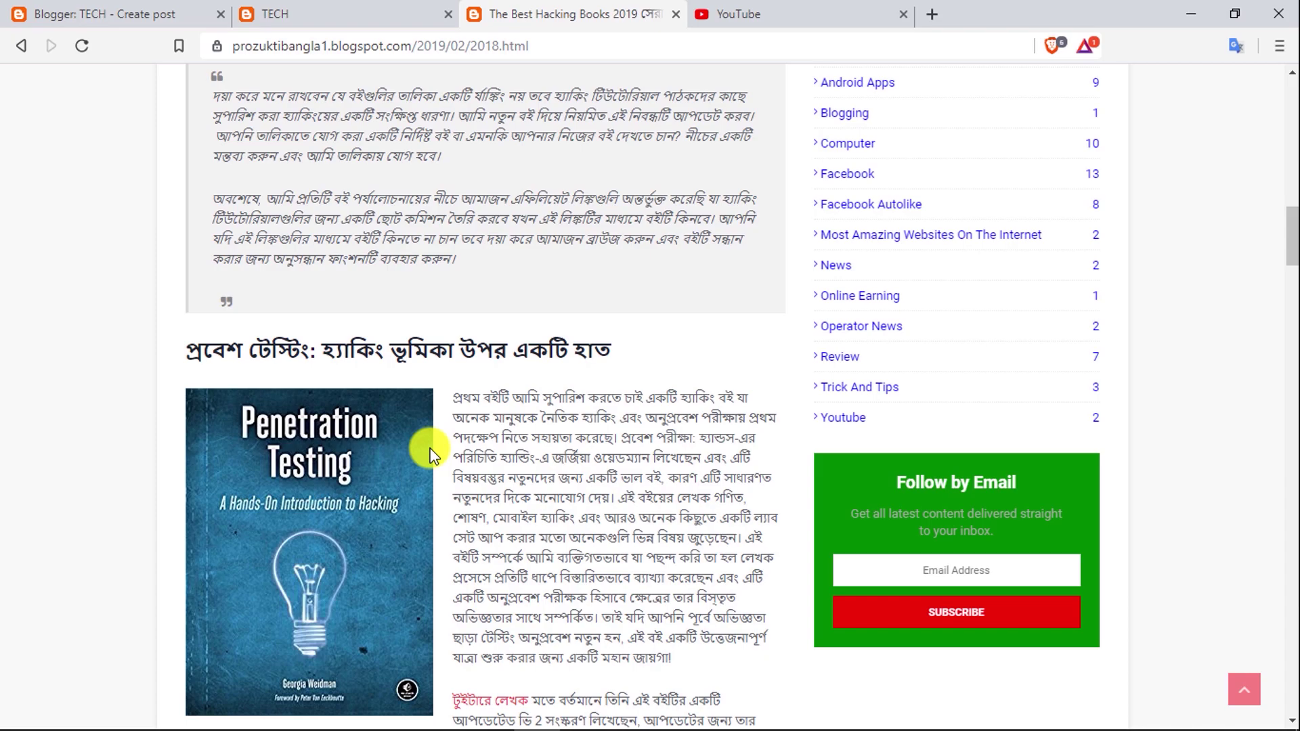
scroll(428, 441, "up", 15)
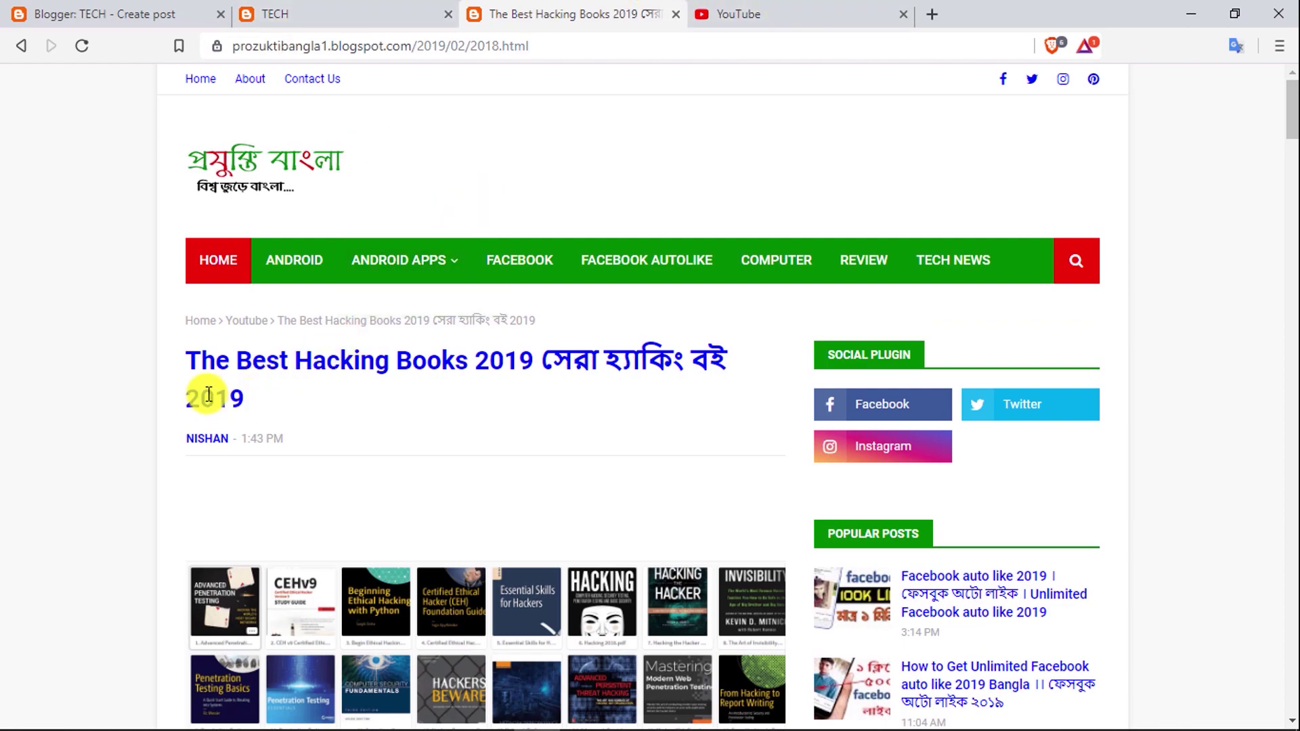
Copy the article's title and search Google for "The Best Hacking Books 2019 সেরা হ্যাকিং বই 2019" in a new browser tab
left_click_drag(207, 400, 188, 371)
right_click(193, 371)
left_click(241, 385)
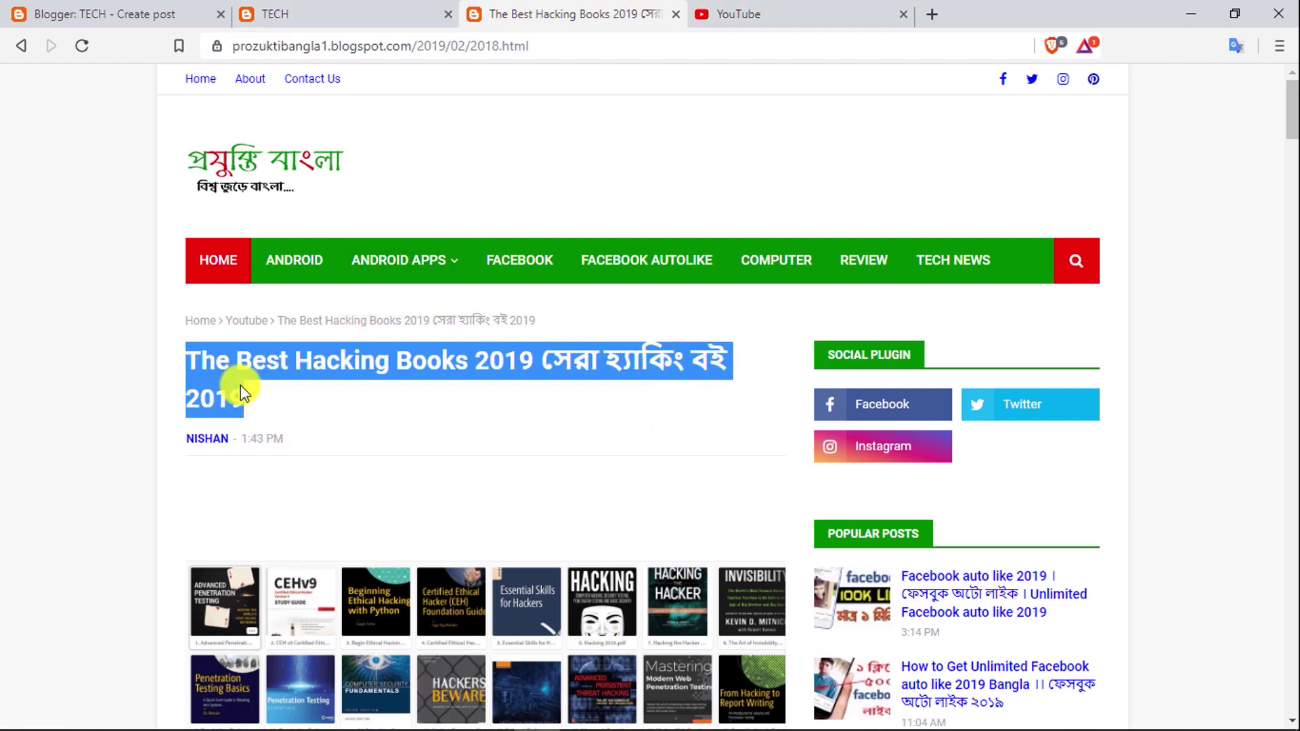
left_click(932, 15)
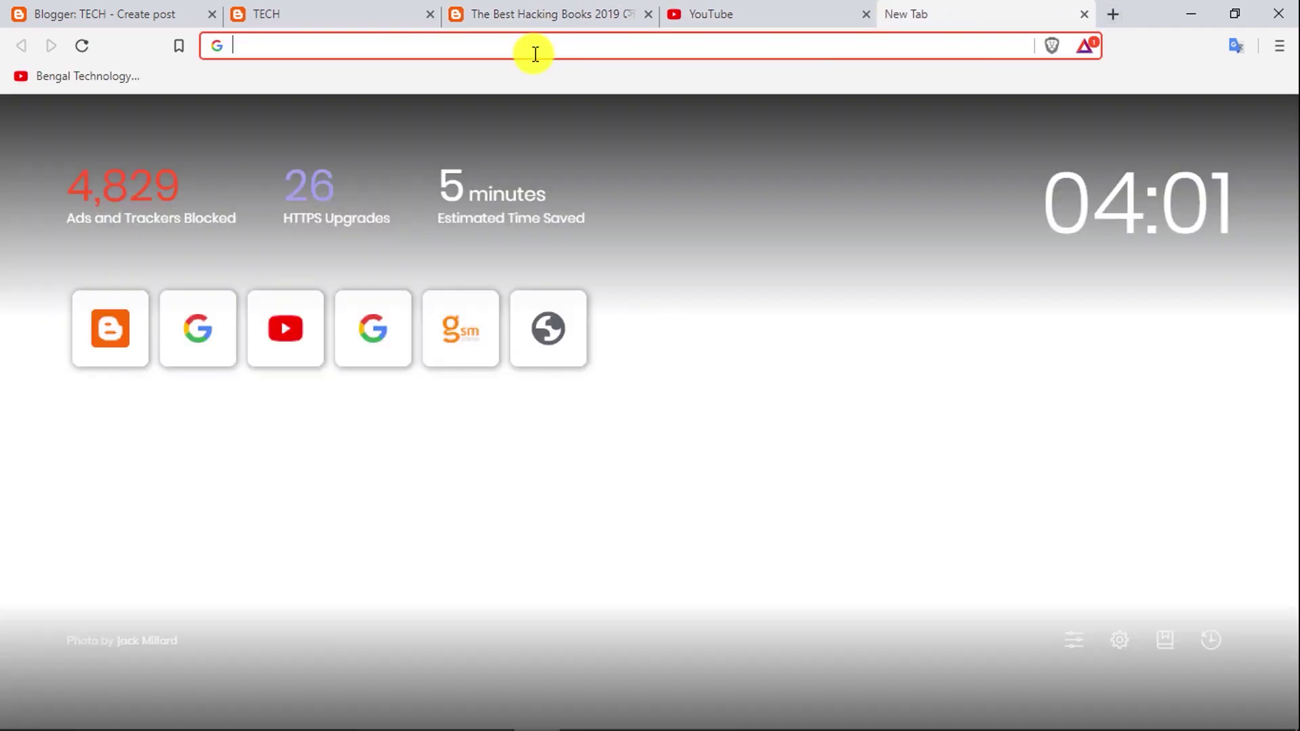
right_click(535, 48)
left_click(585, 180)
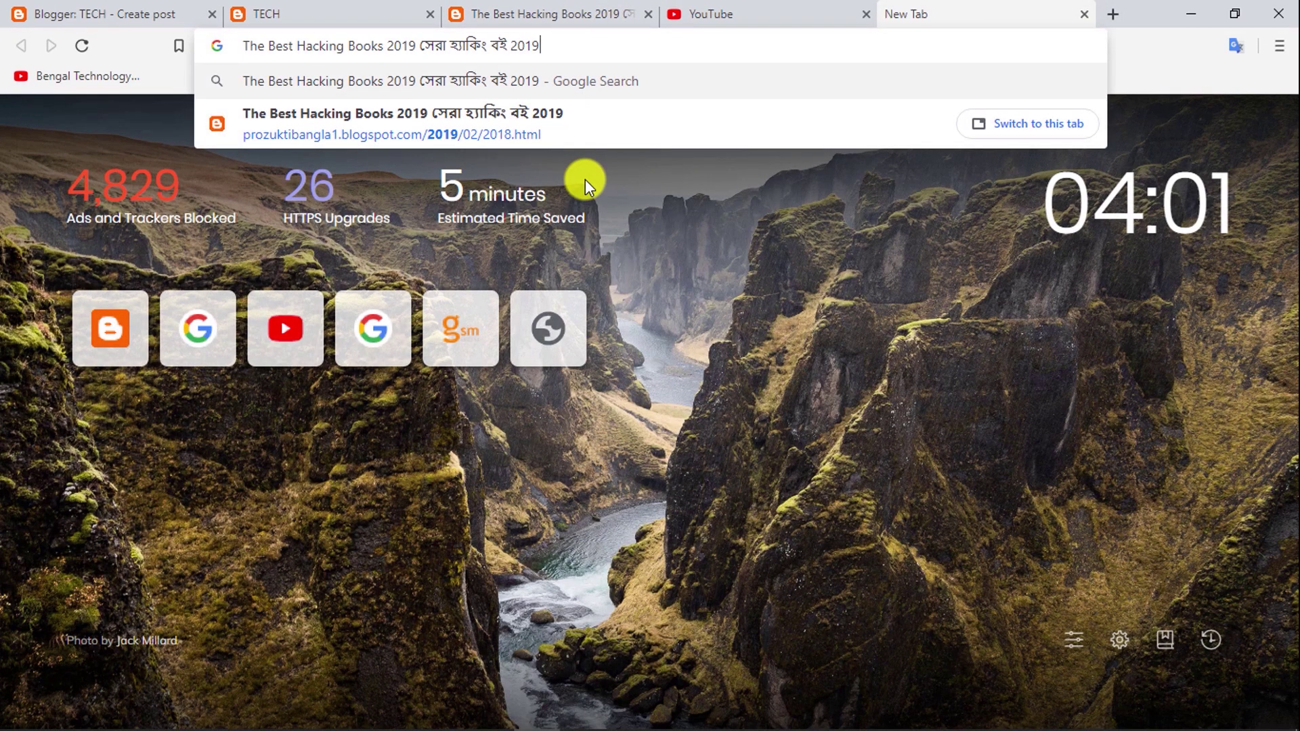
key("Return")
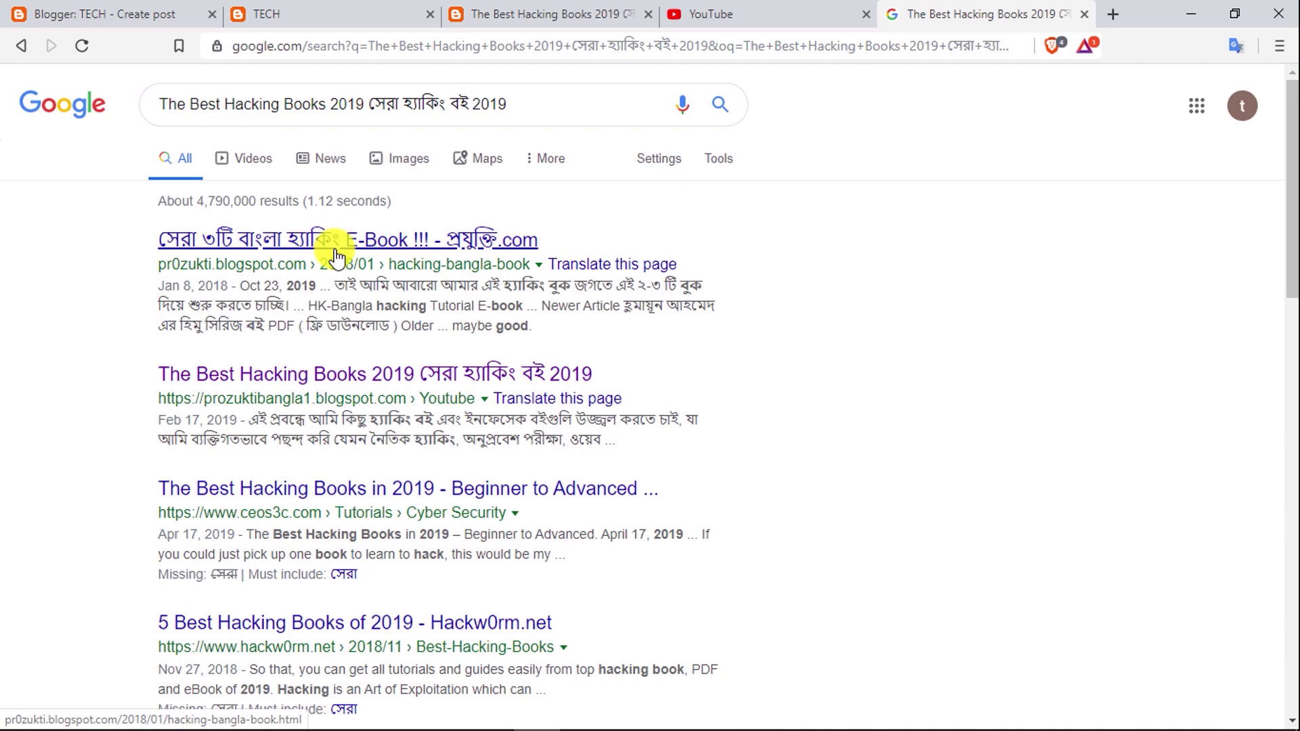
Look through the Google results, view the translated page of the "Ethical hacking bangla book pdf" result, and return to the results
scroll(377, 372, "down", 1)
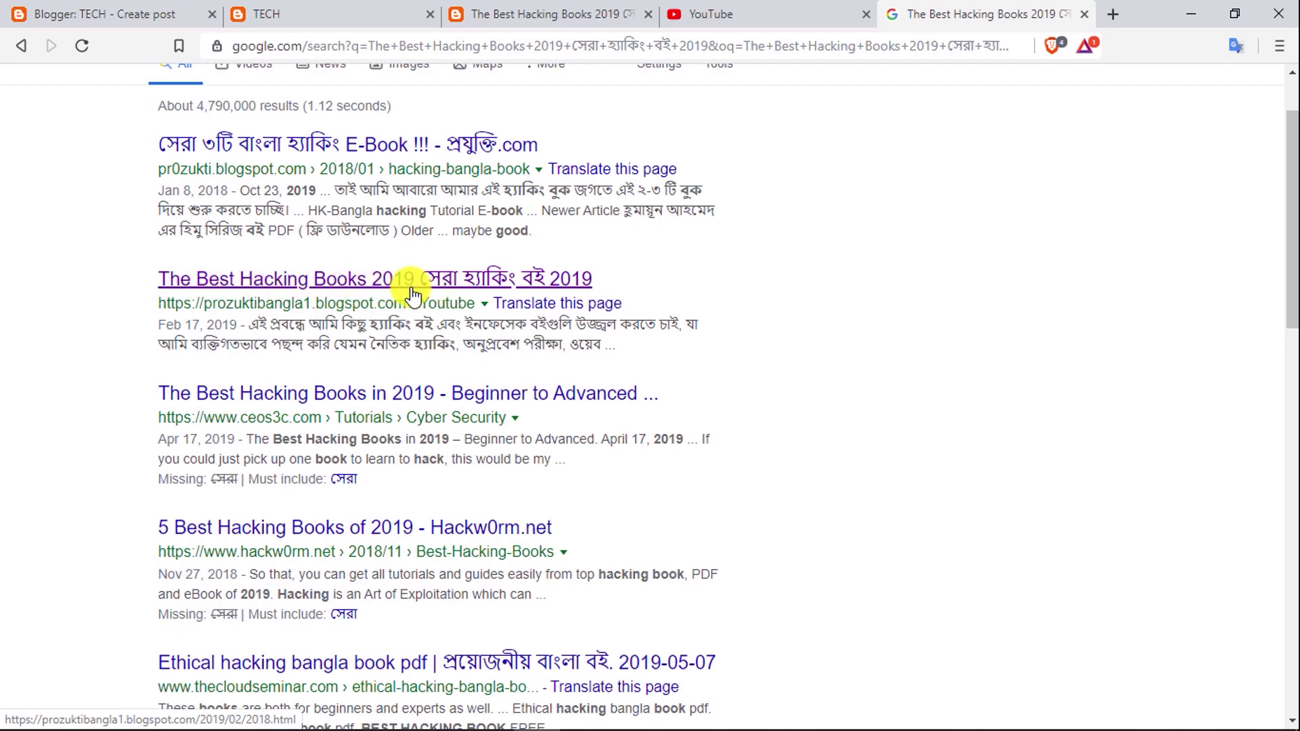
scroll(466, 474, "up", 1)
scroll(372, 517, "down", 5)
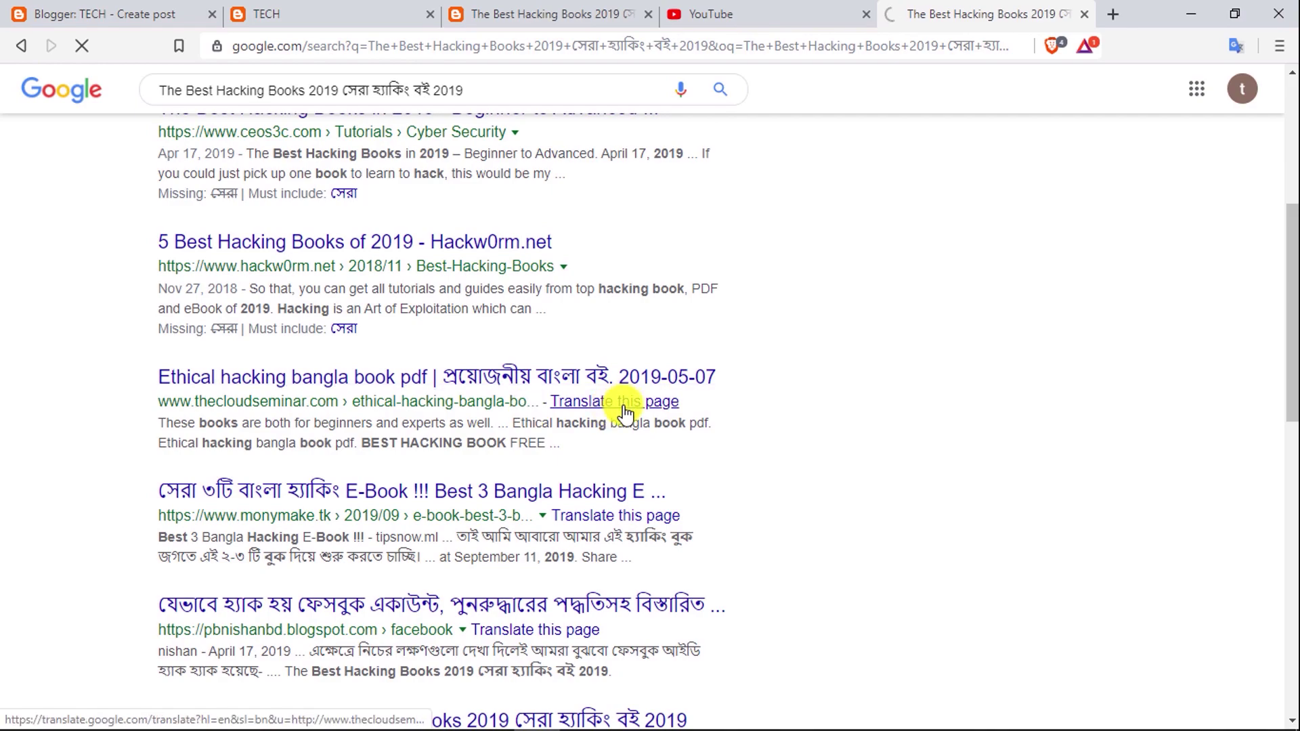
left_click(604, 402)
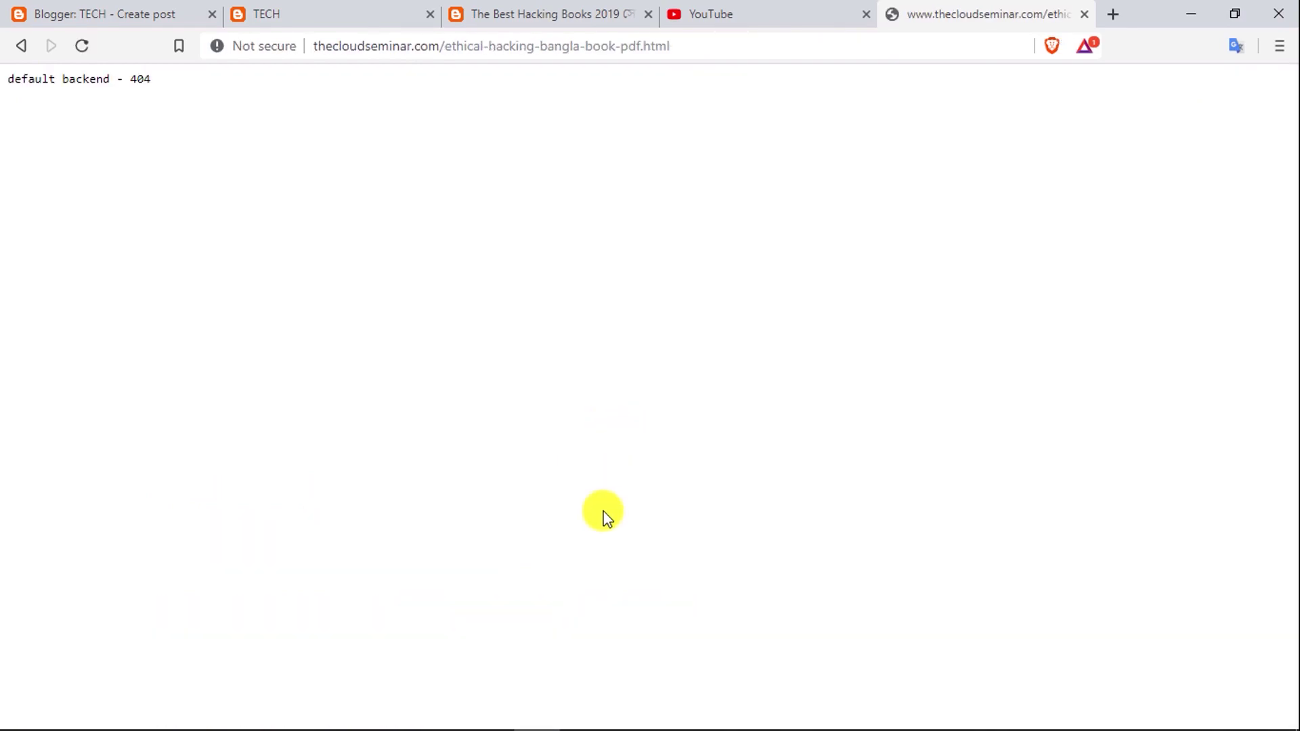
left_click(22, 48)
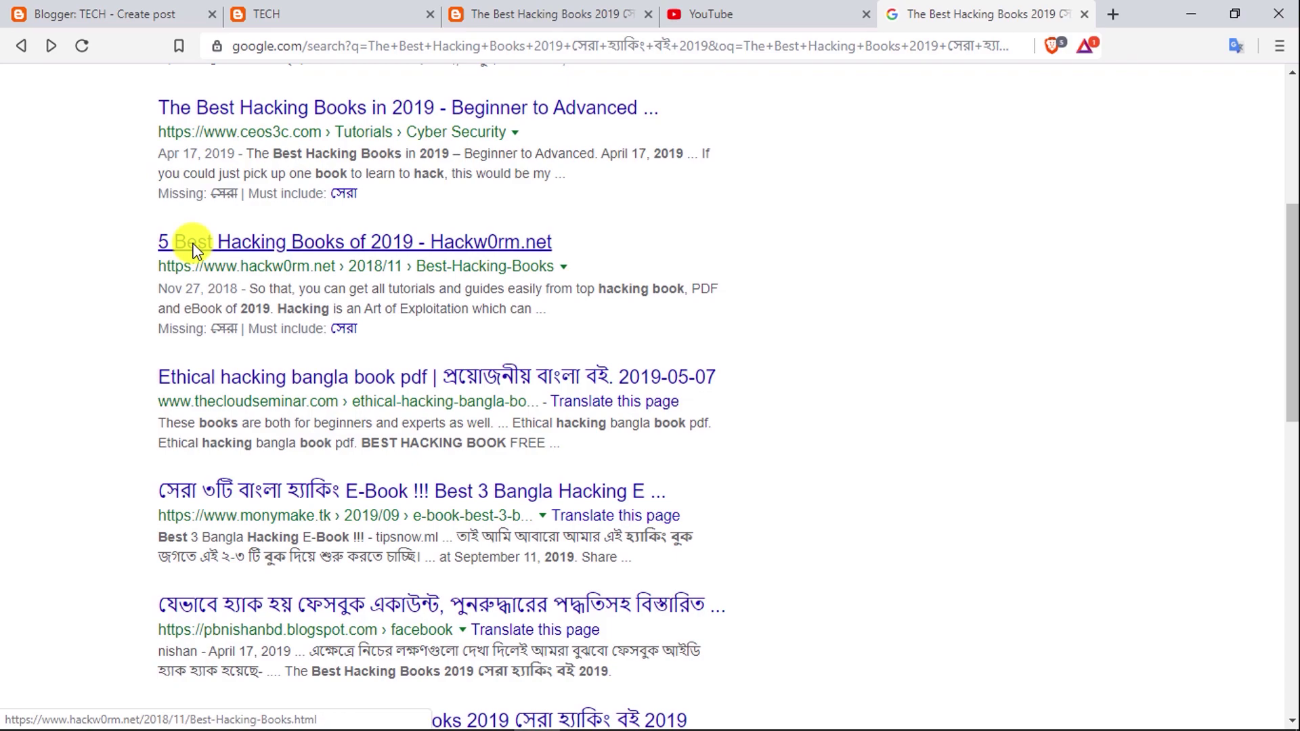
Switch to YouTube and search it for the copied title "The Best Hacking Books 2019 সেরা হ্যাকিং বই 2019"
left_click(711, 14)
left_click(435, 90)
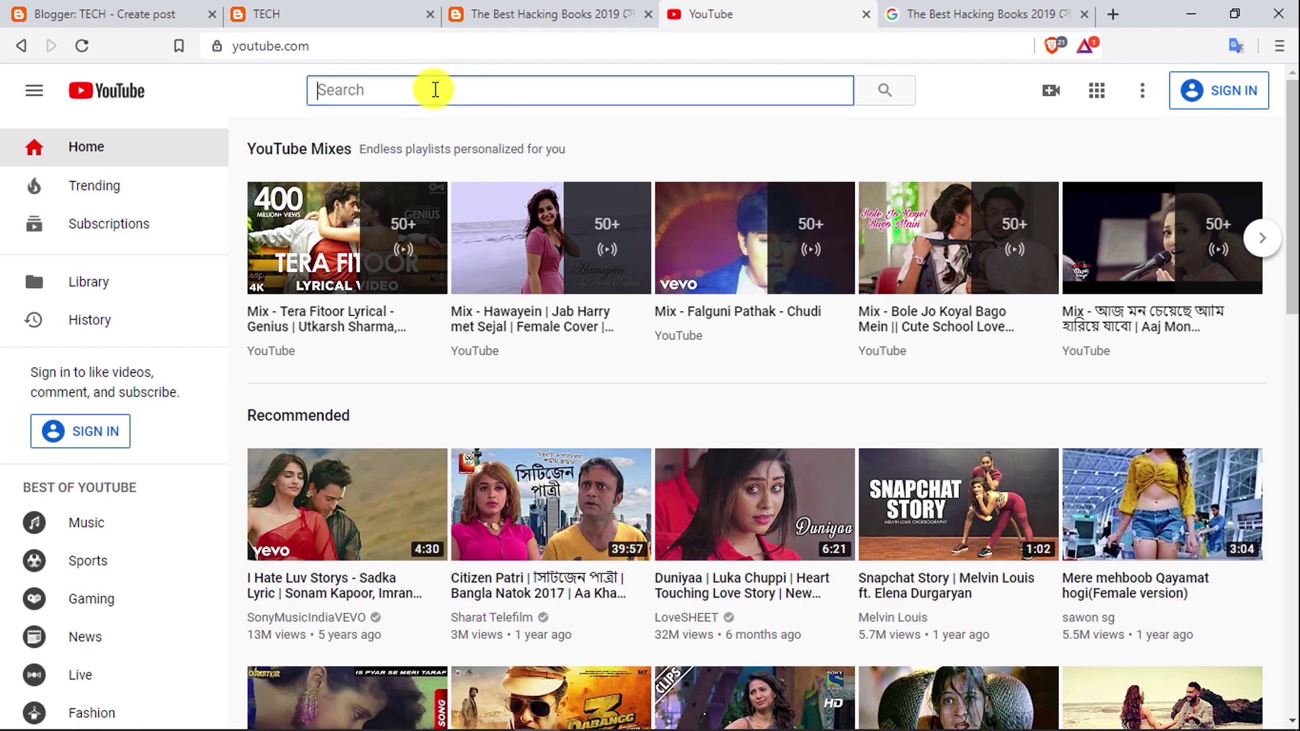
right_click(436, 91)
left_click(505, 232)
key("Return")
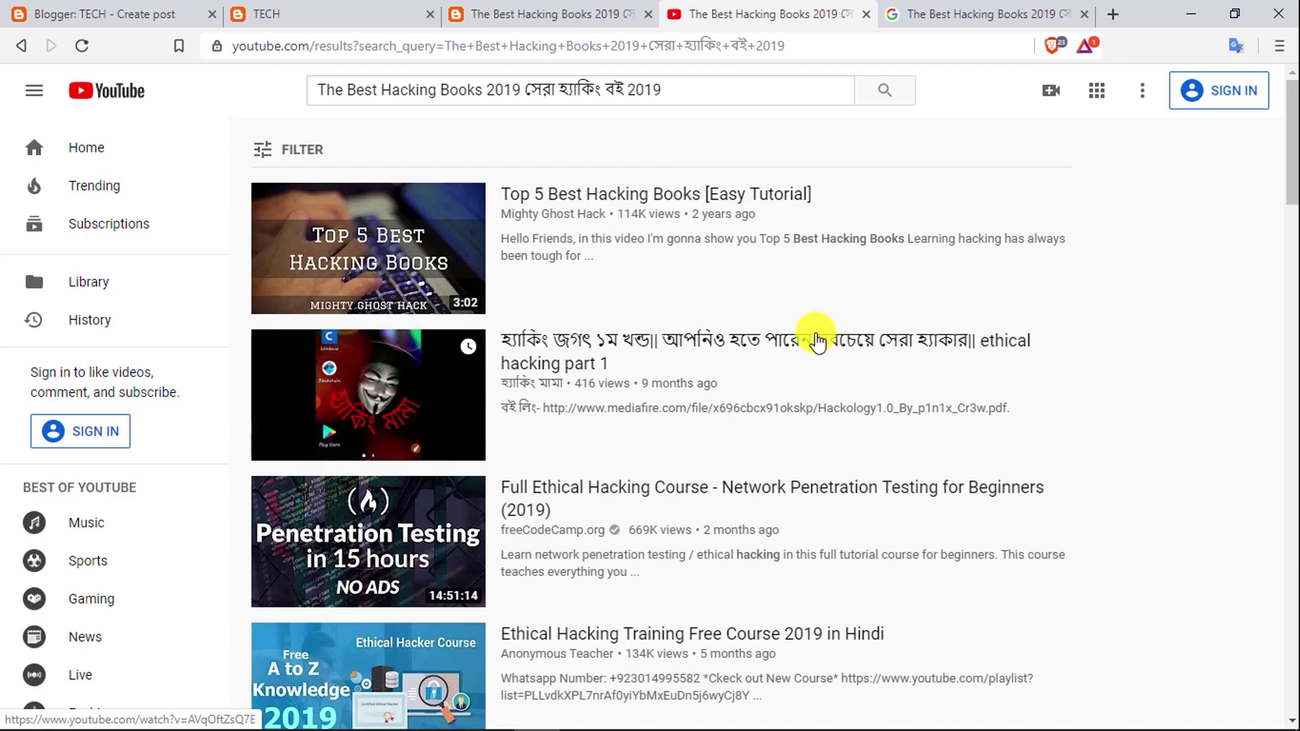
left_click(40, 14)
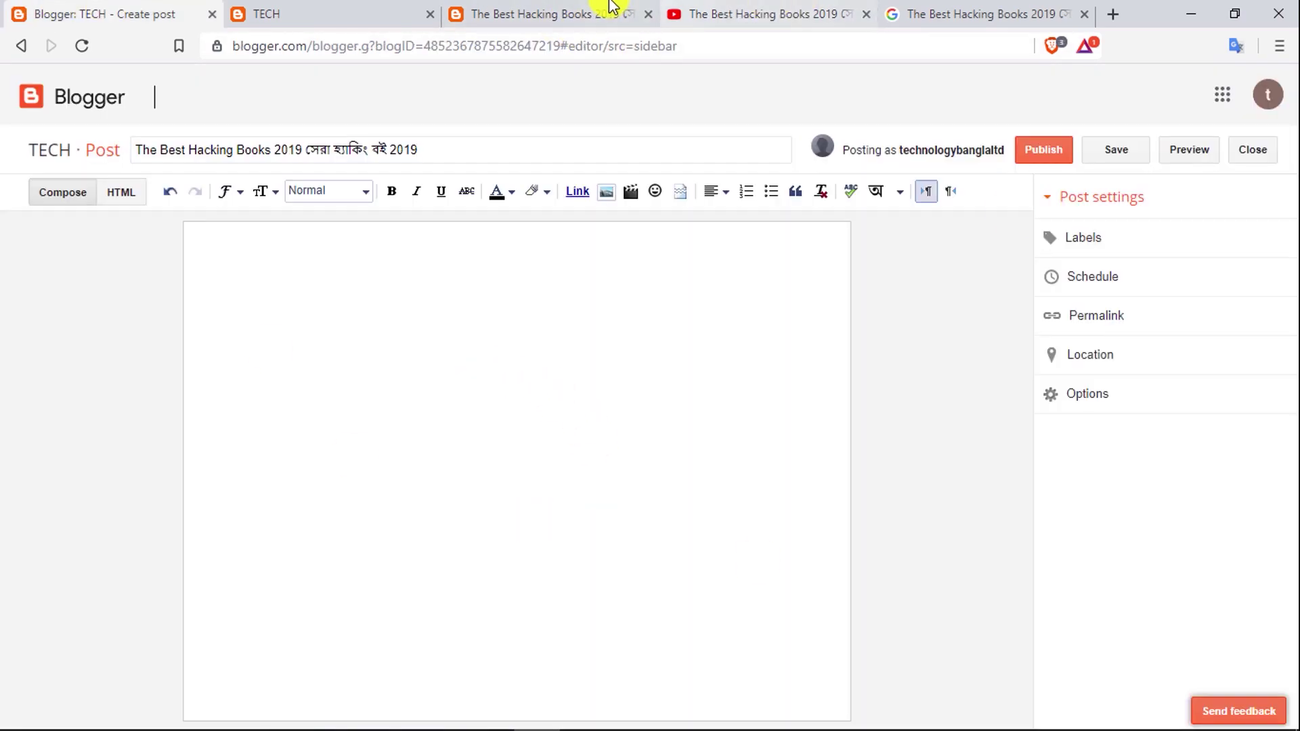
left_click(954, 10)
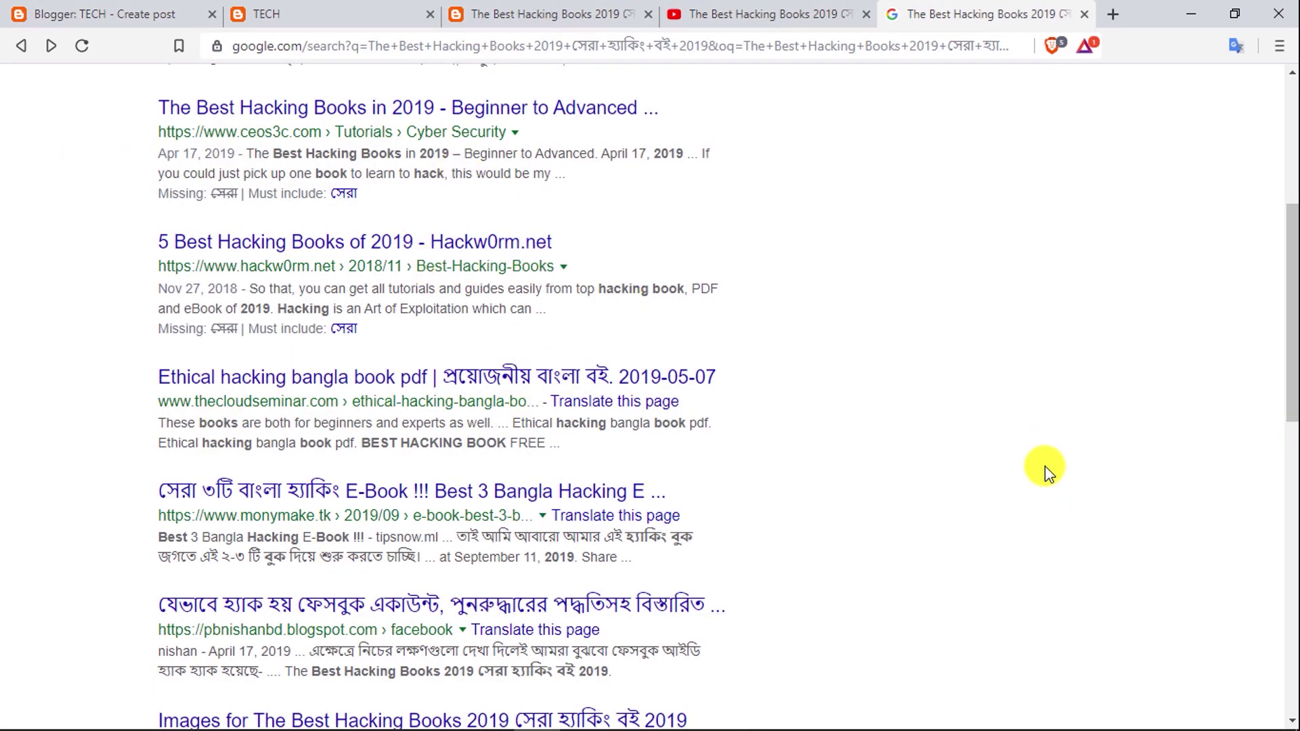
left_click(103, 25)
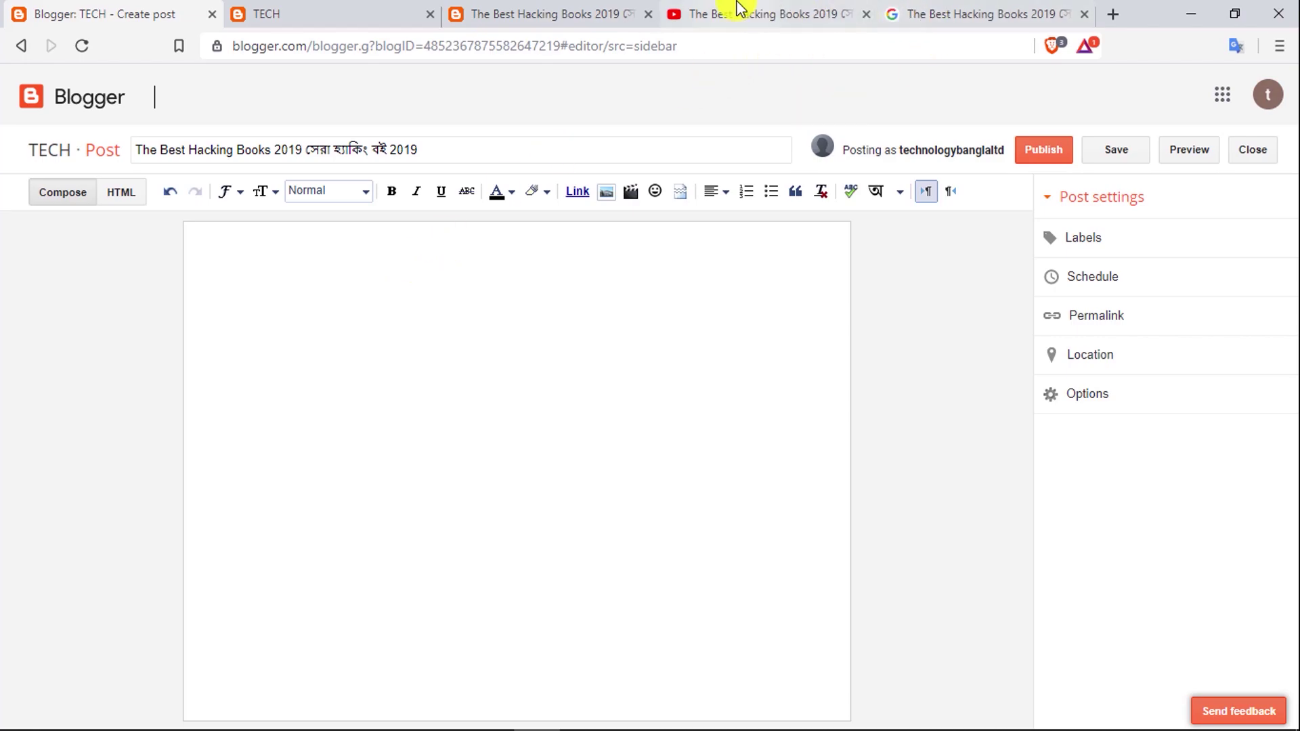
Return to the reference article and view its opening collage of book covers enlarged, then close the enlarged view
left_click(566, 9)
scroll(493, 281, "down", 3)
left_click(501, 214)
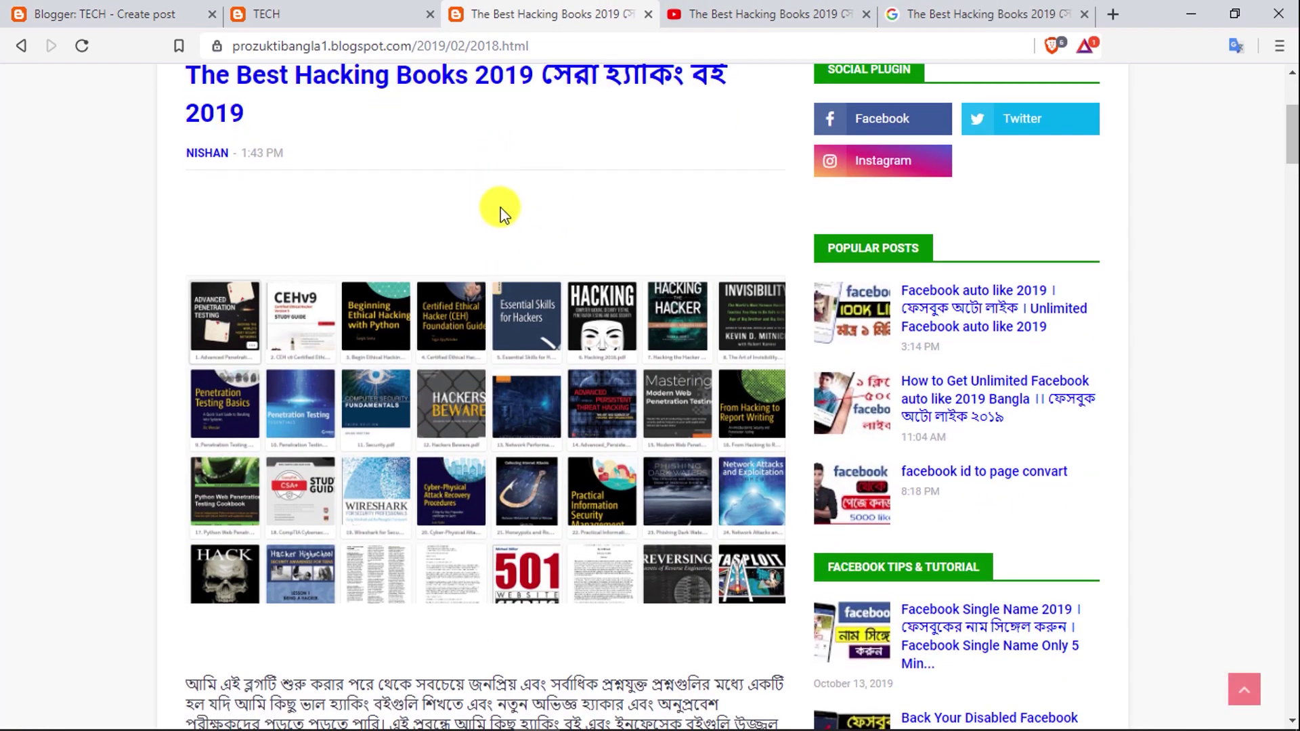
left_click(367, 392)
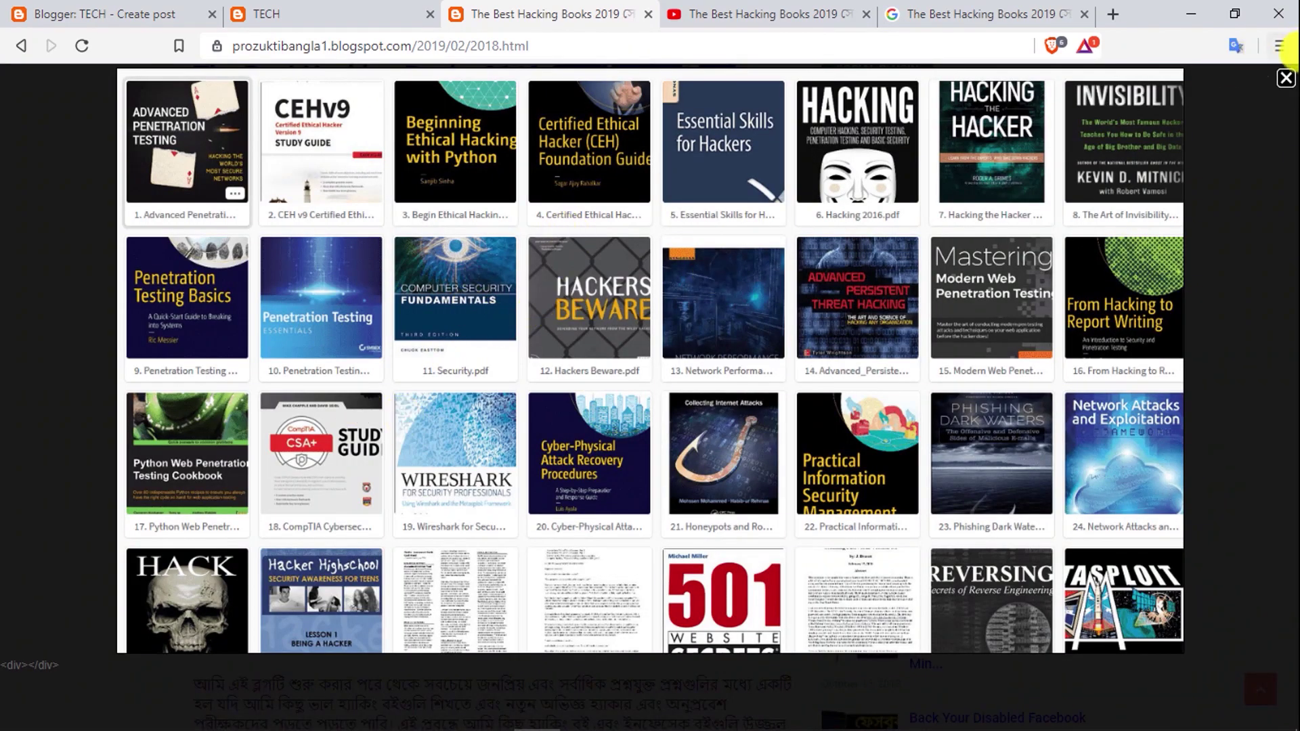
left_click(1284, 79)
scroll(555, 420, "down", 3)
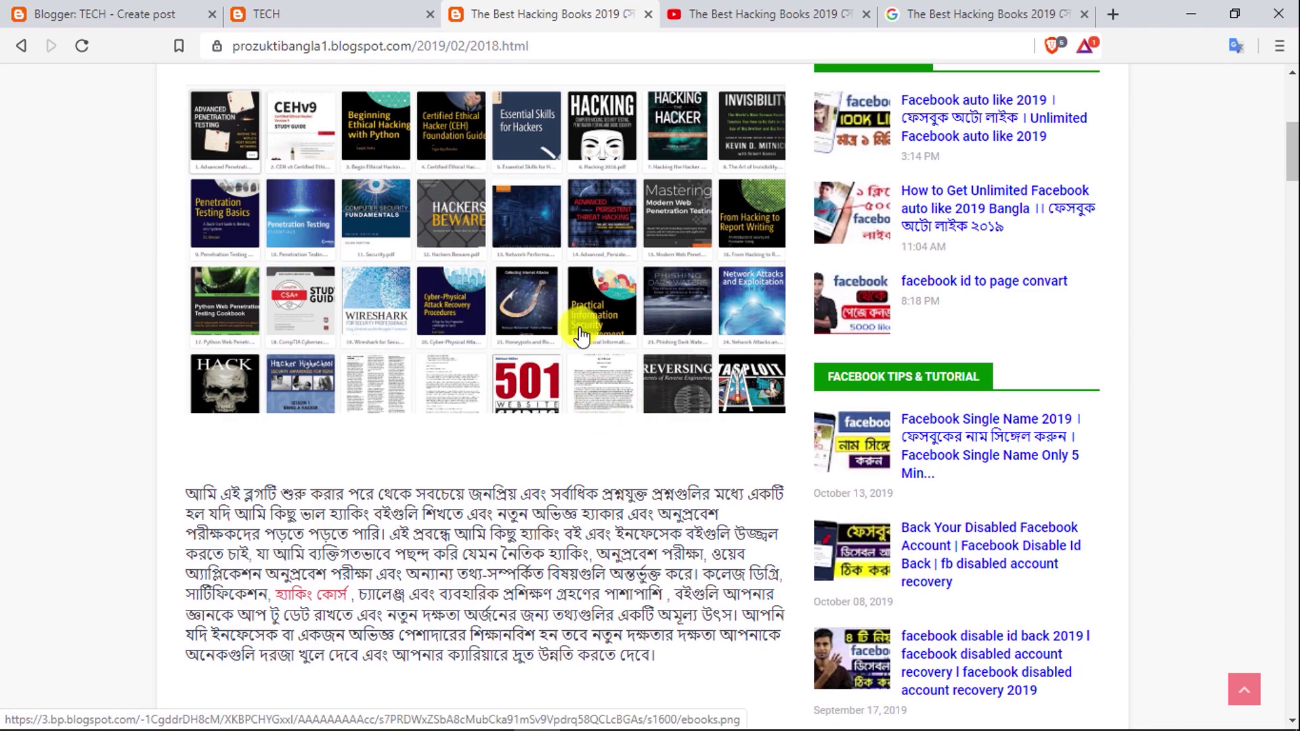
Copy the reference article's opening collage of book covers and paste it into the empty body of the Blogger post
key("ctrl+1")
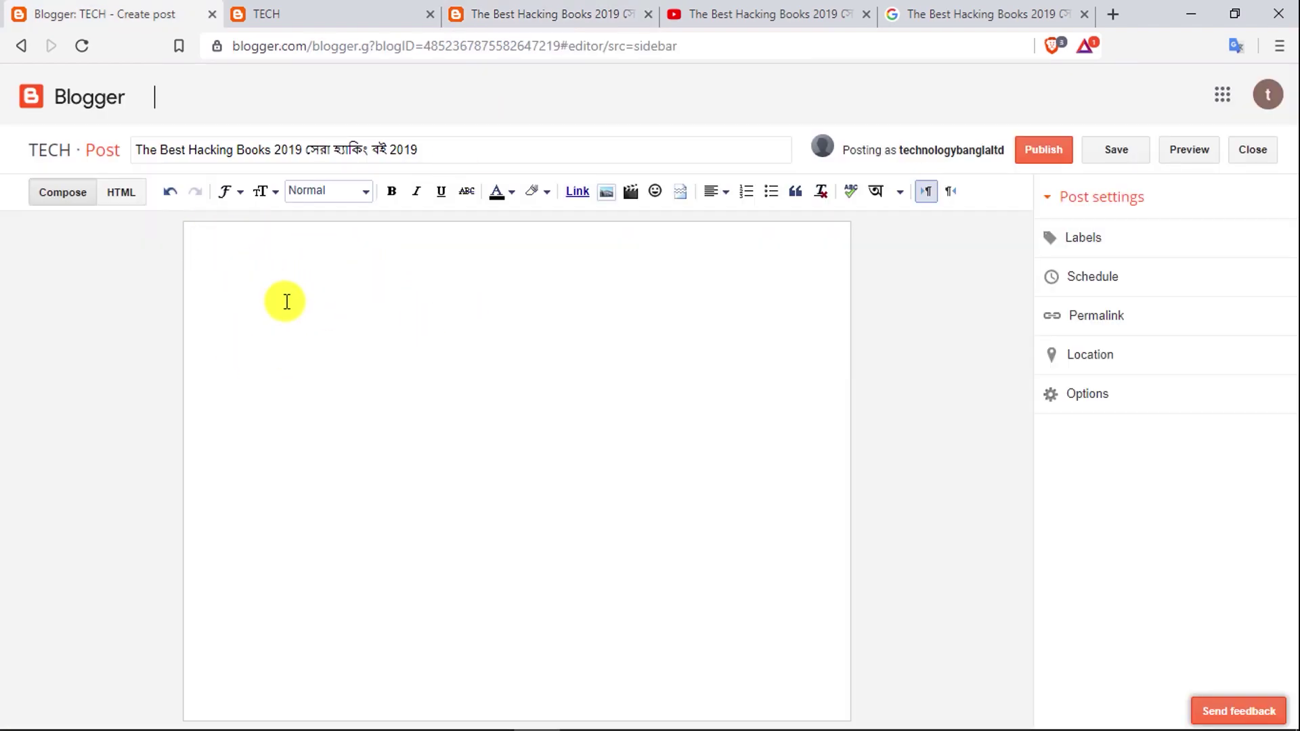
left_click(241, 293)
left_click(572, 9)
scroll(650, 210, "up", 1)
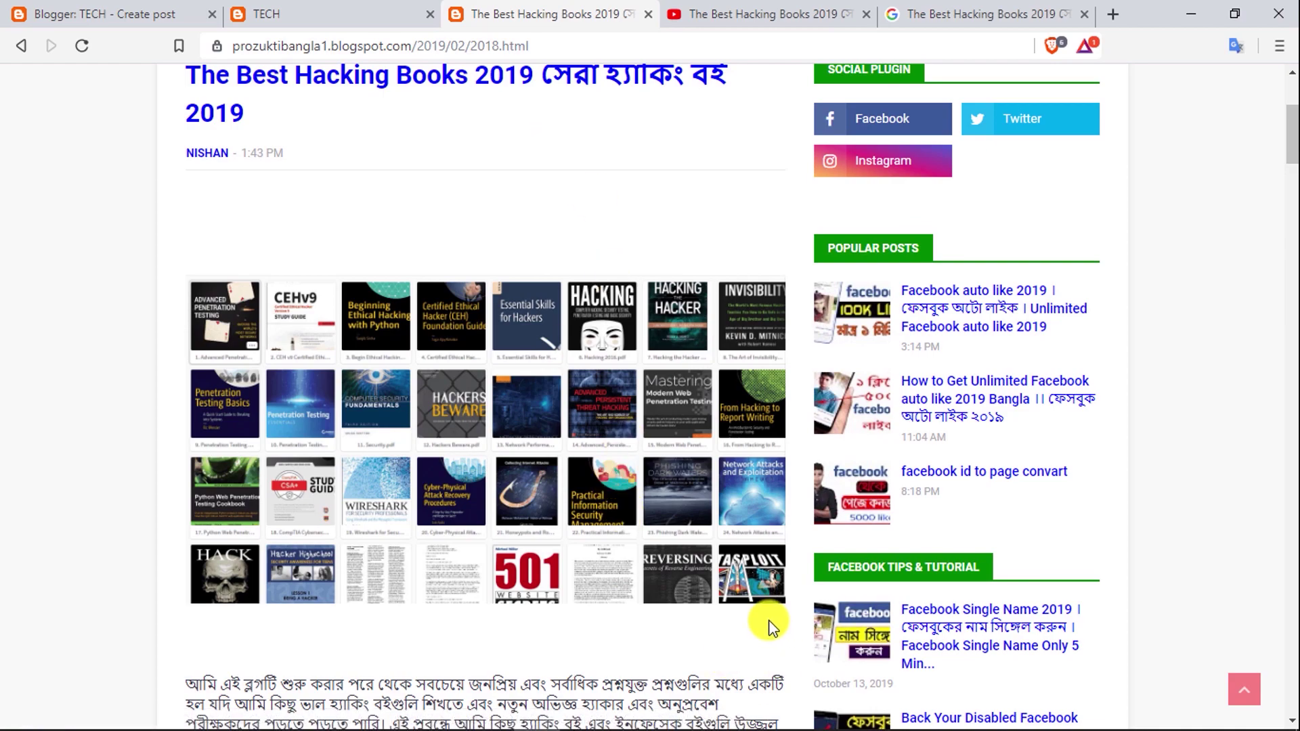
right_click(680, 491)
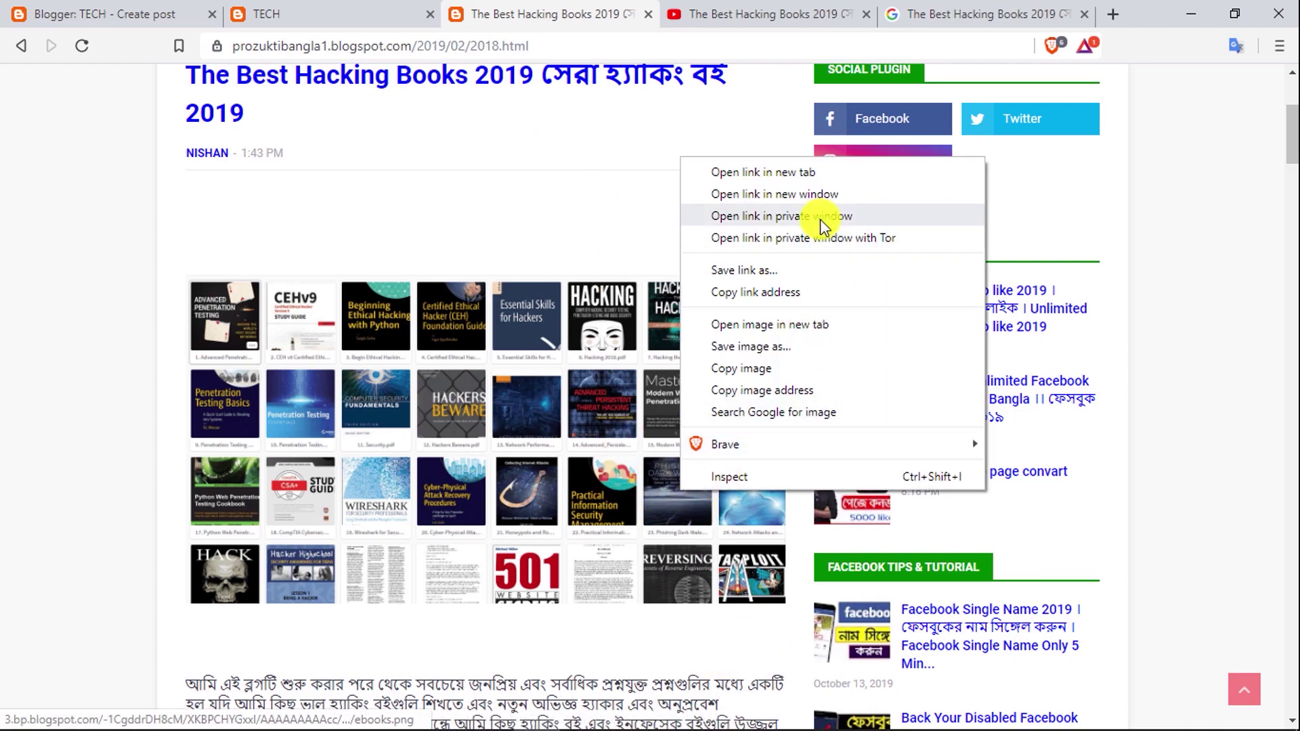
left_click(758, 368)
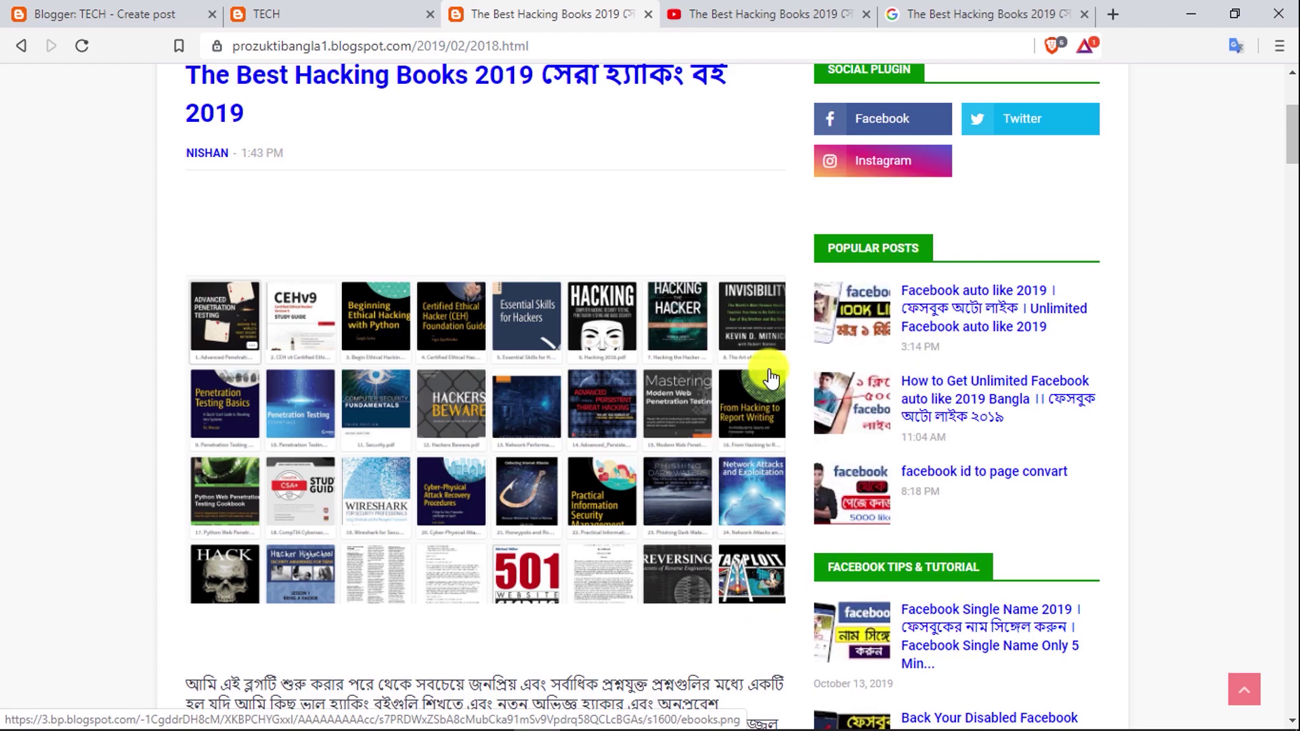
left_click(102, 14)
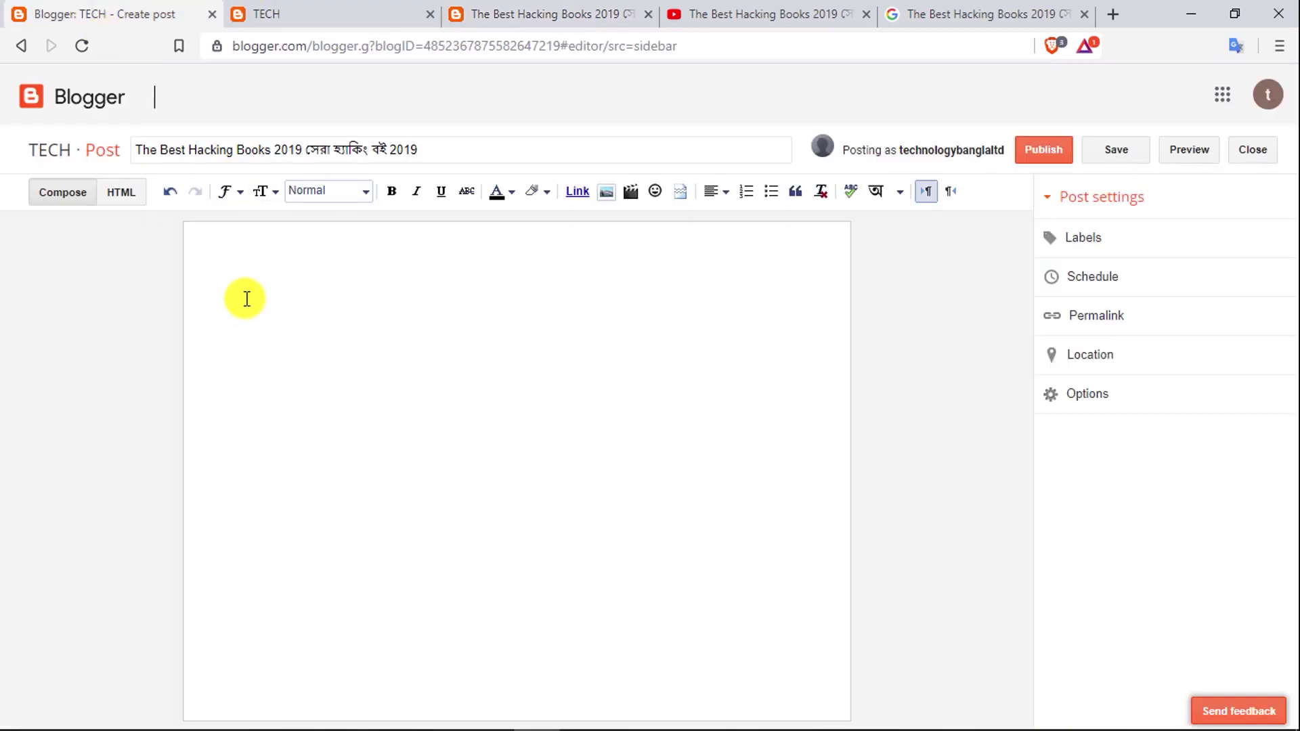
key("ctrl+v")
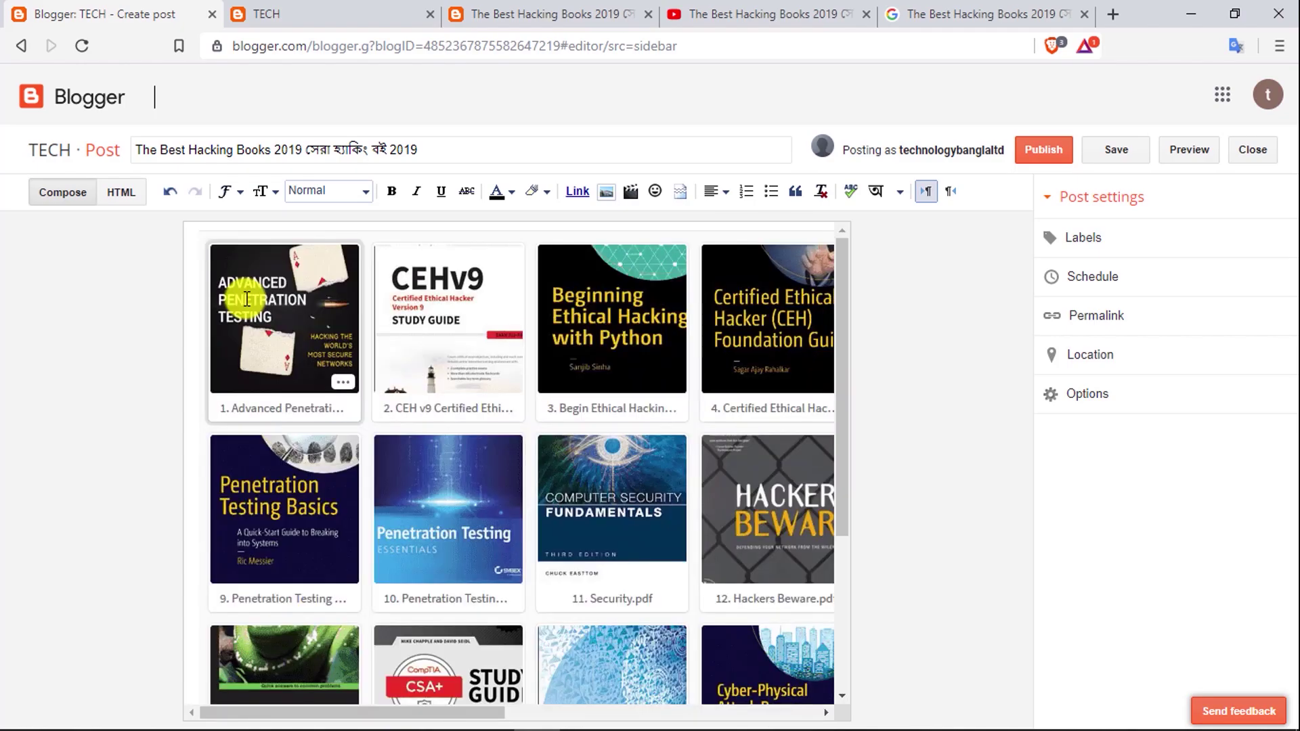
Select the pasted book-cover collage in the post and set its size to Medium
scroll(580, 344, "down", 3)
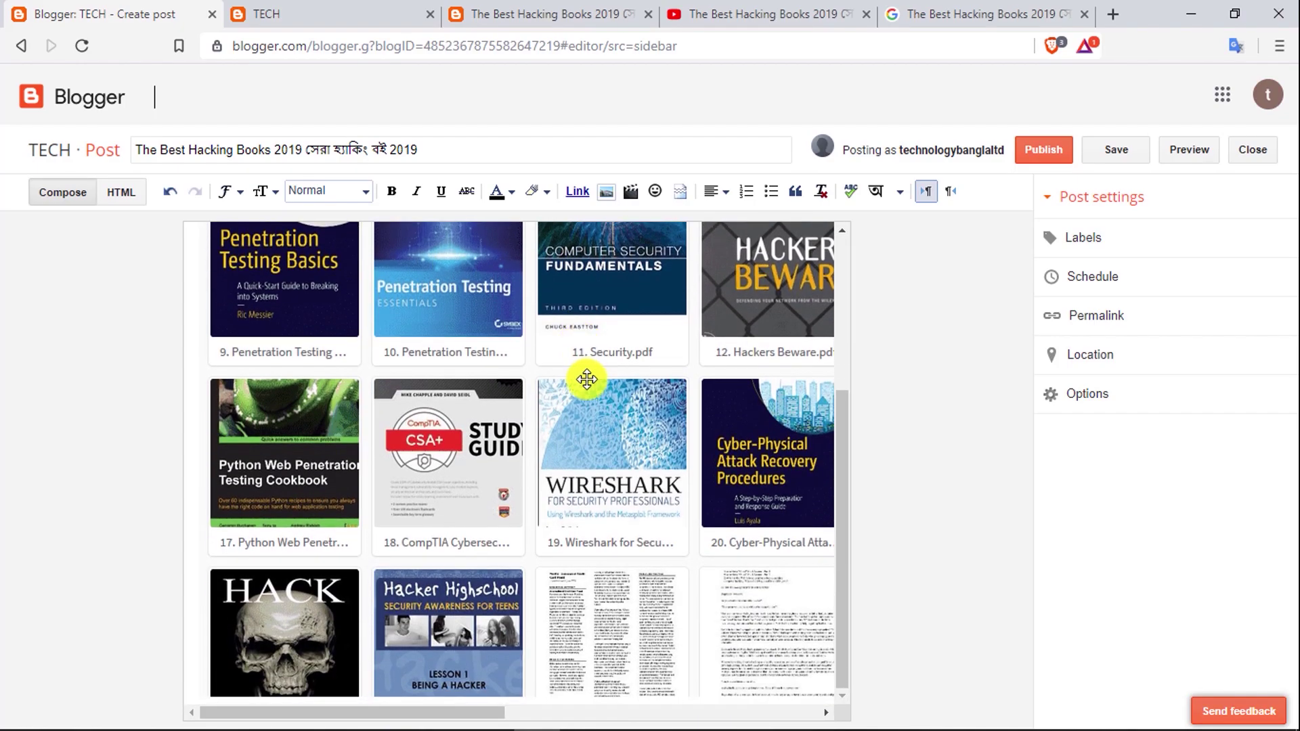
scroll(583, 377, "up", 3)
scroll(569, 391, "down", 3)
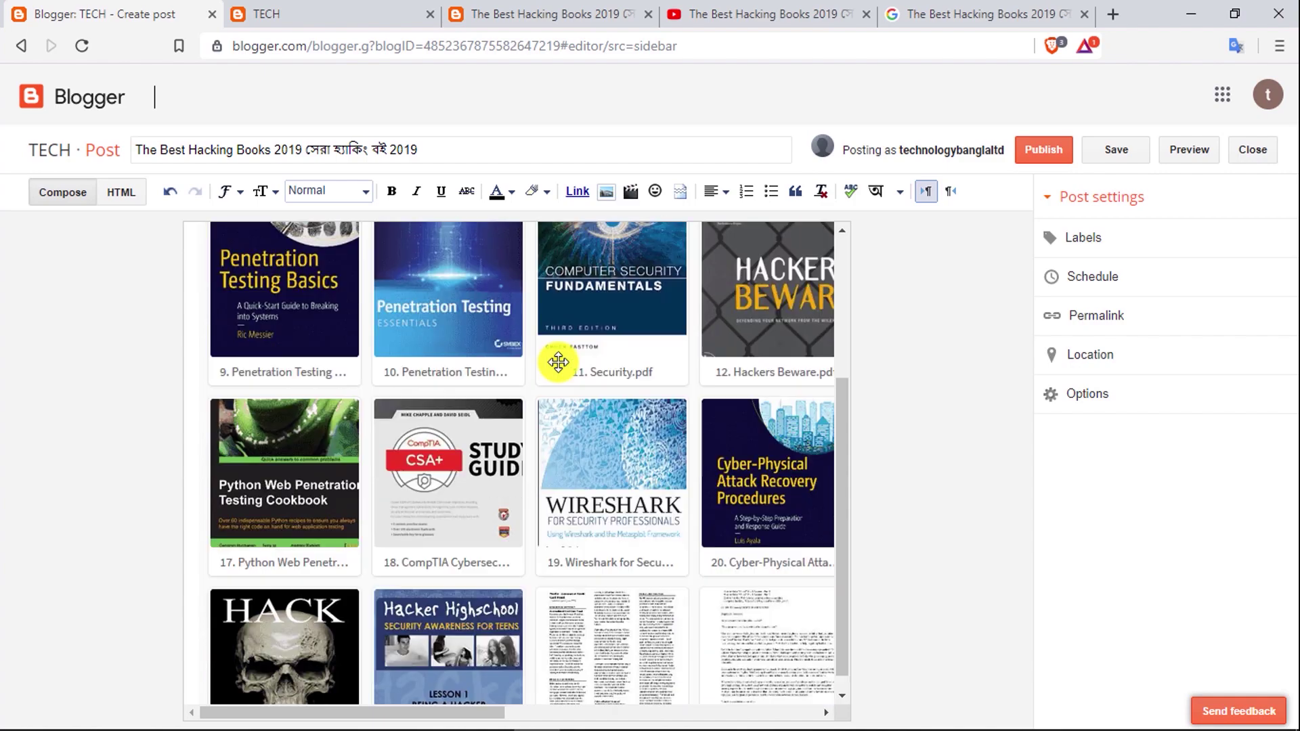
left_click(432, 329)
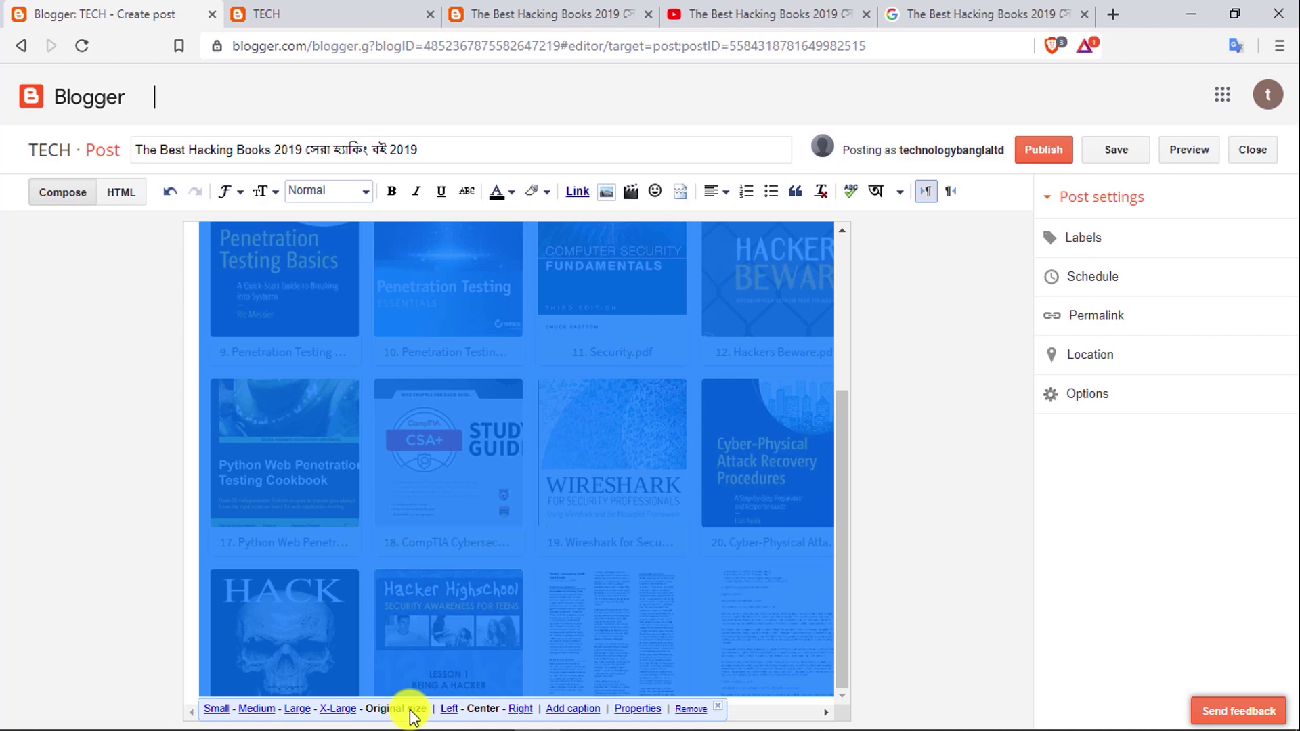
left_click(271, 709)
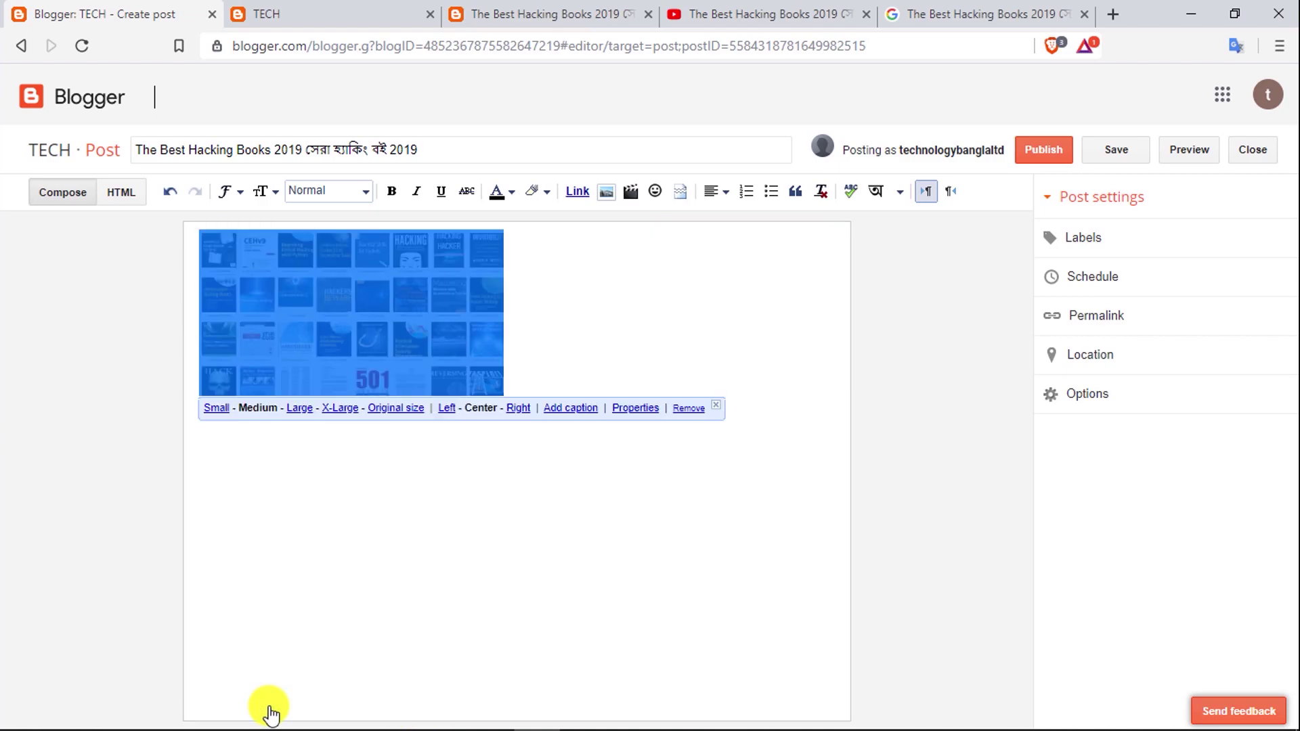
left_click(475, 489)
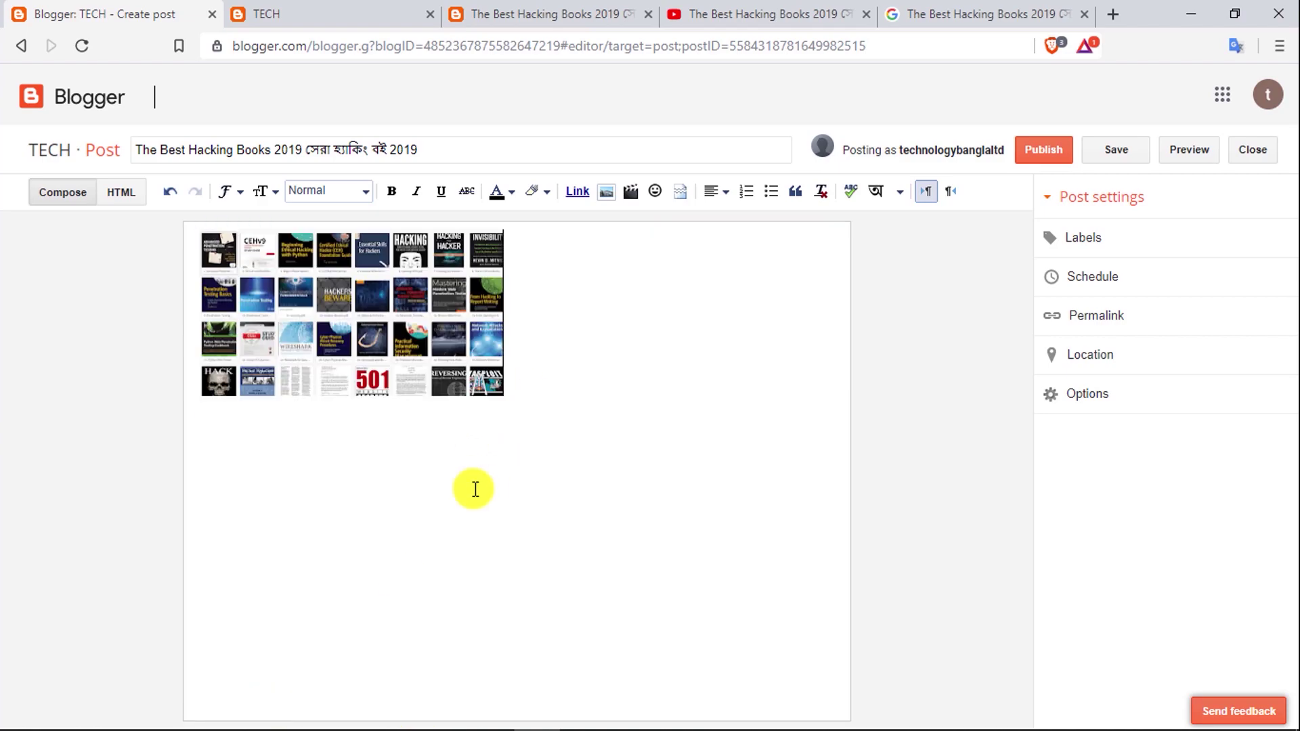
Try the Large and original sizes on the book-cover collage and settle on X-Large
left_click(406, 334)
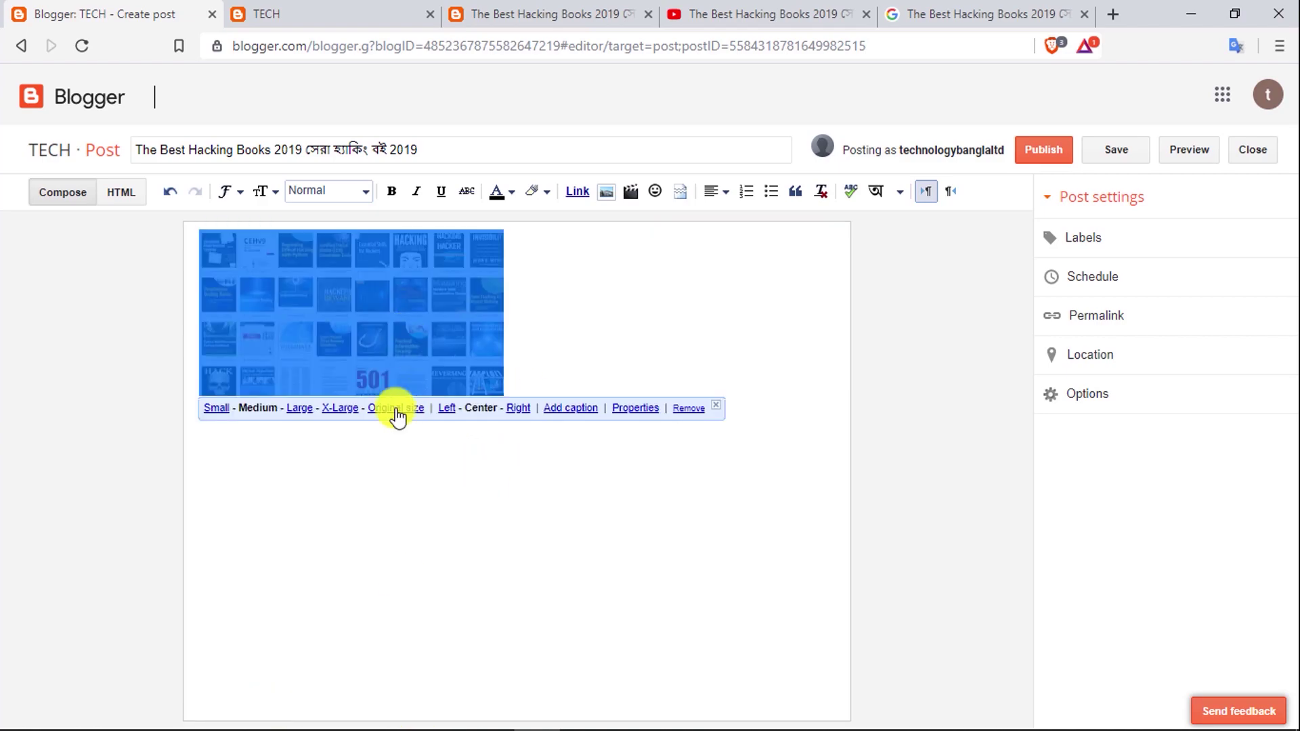
left_click(301, 408)
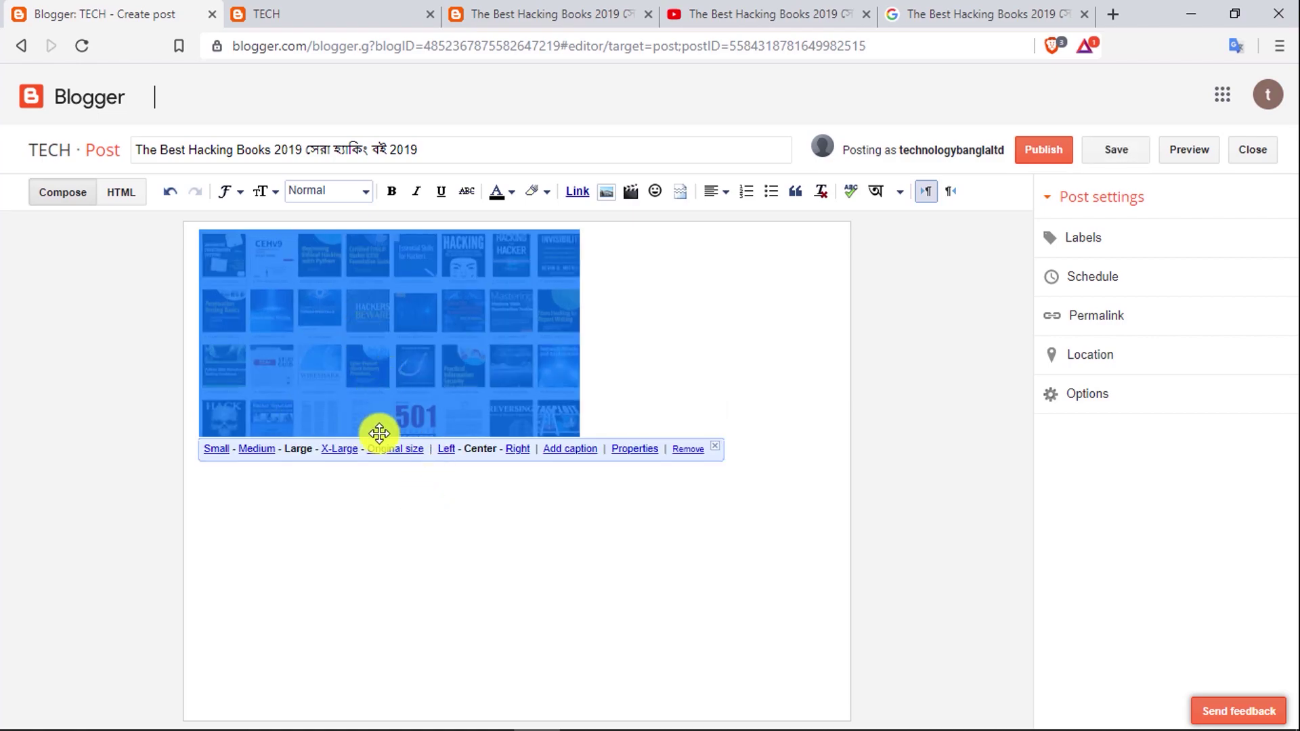
left_click(339, 449)
left_click(417, 571)
scroll(588, 530, "down", 3)
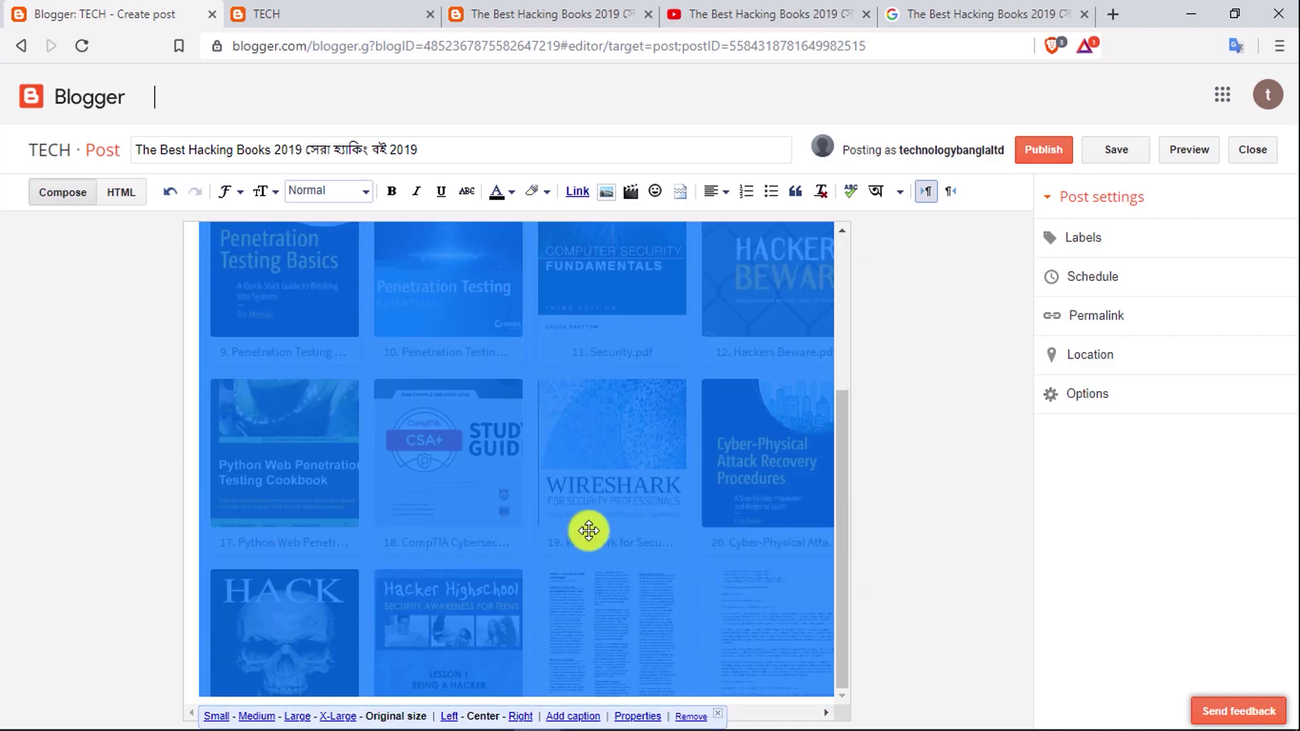
left_click(345, 716)
left_click(399, 613)
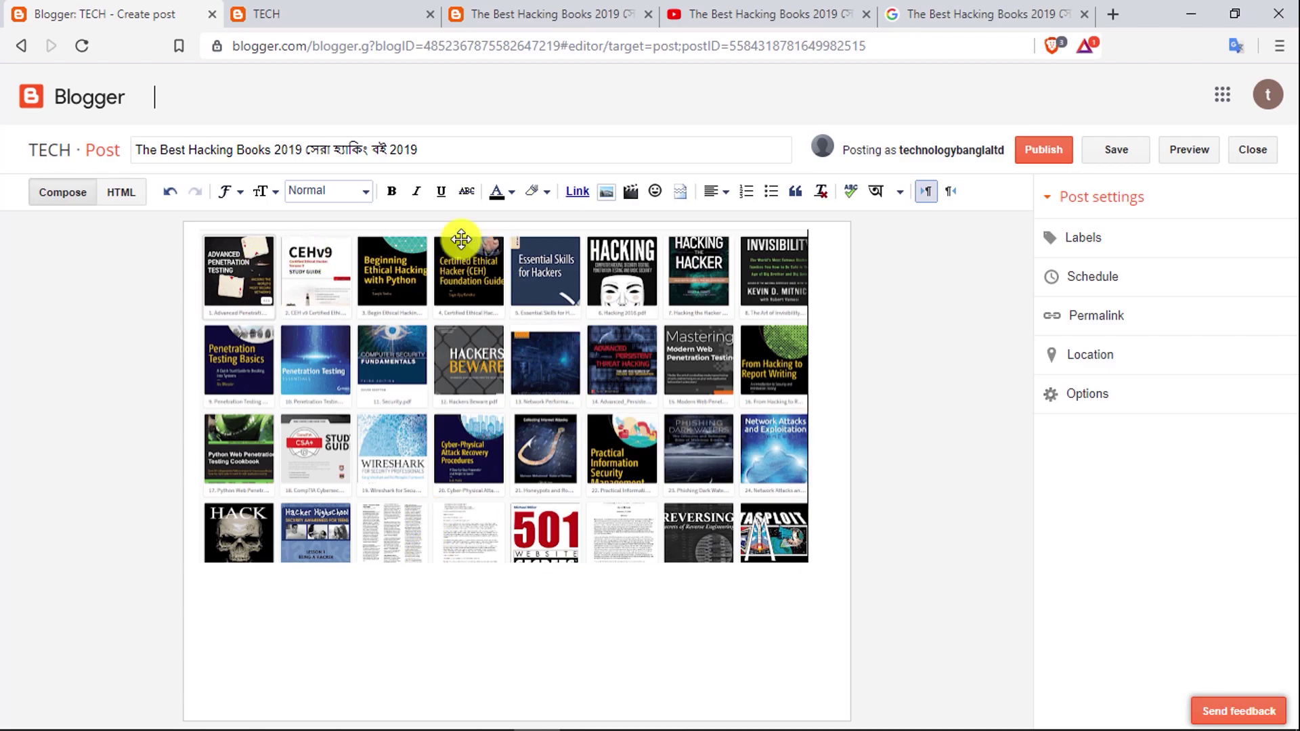
Try right and left alignment on the book-cover collage, then set it to Center
left_click(473, 339)
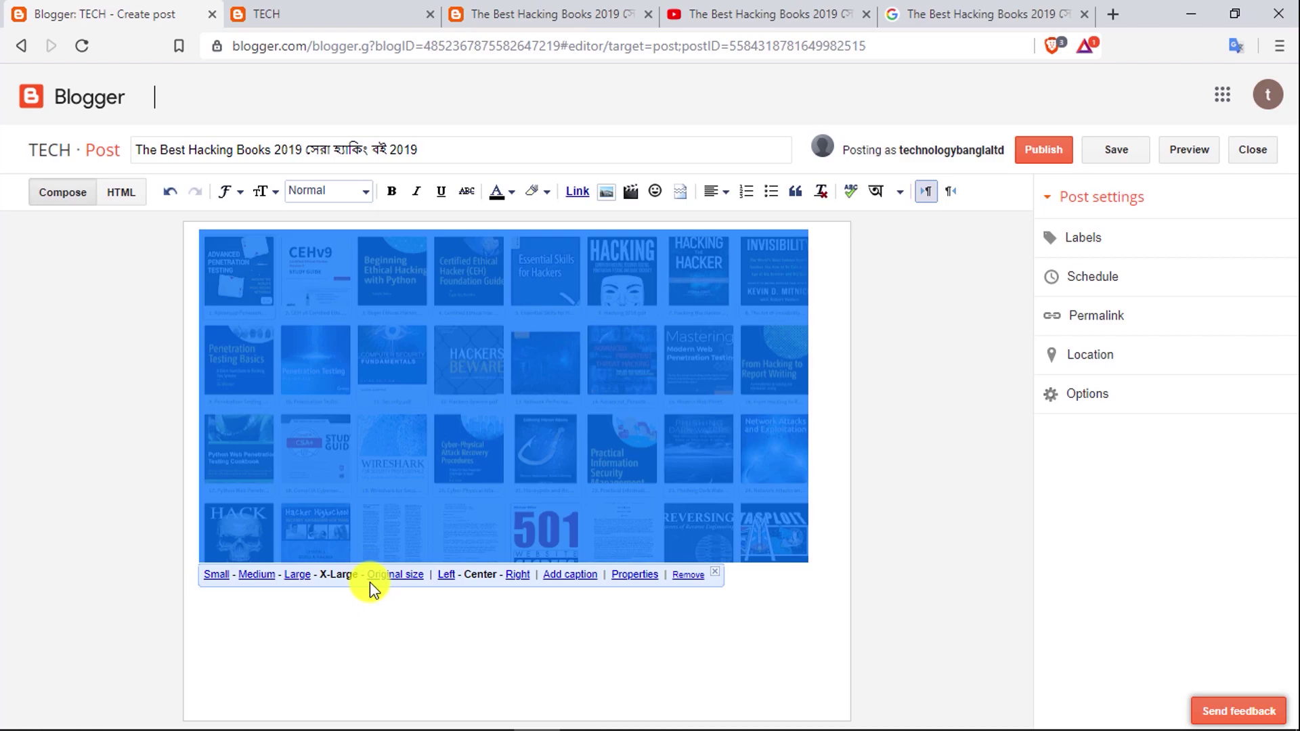
left_click(512, 630)
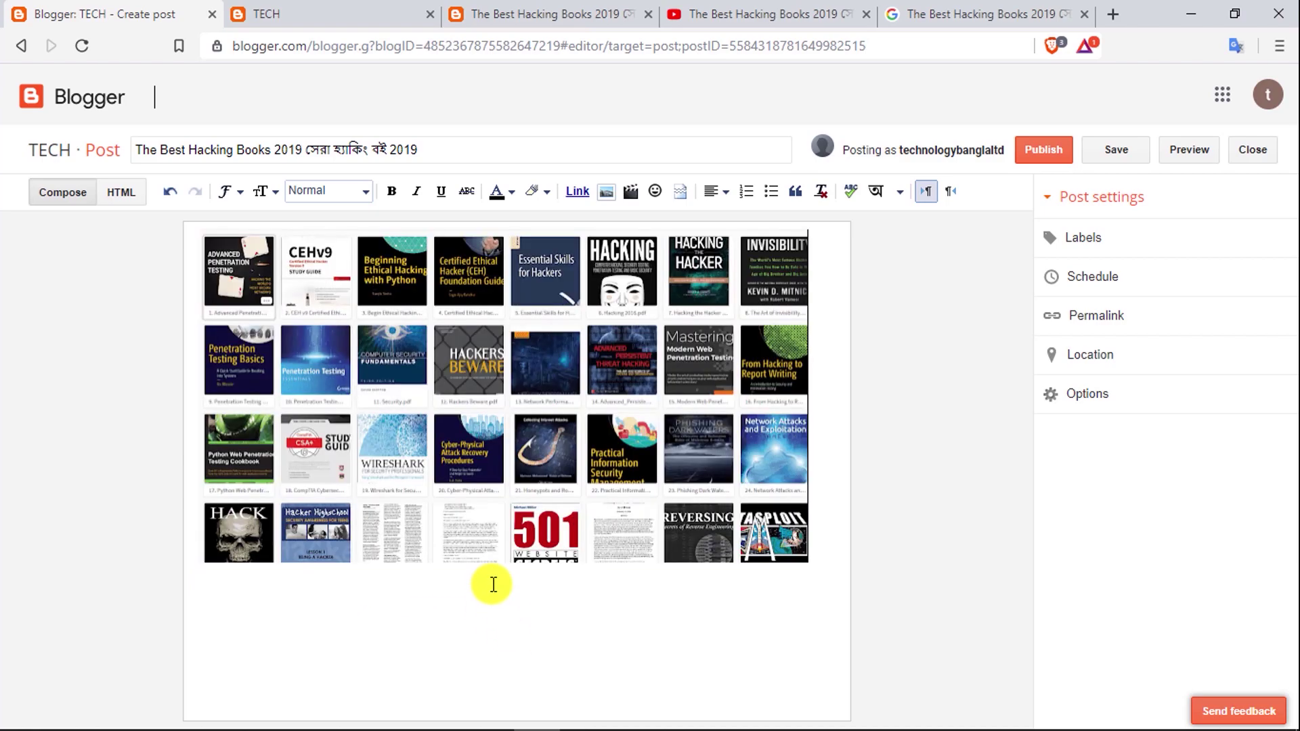
left_click(485, 499)
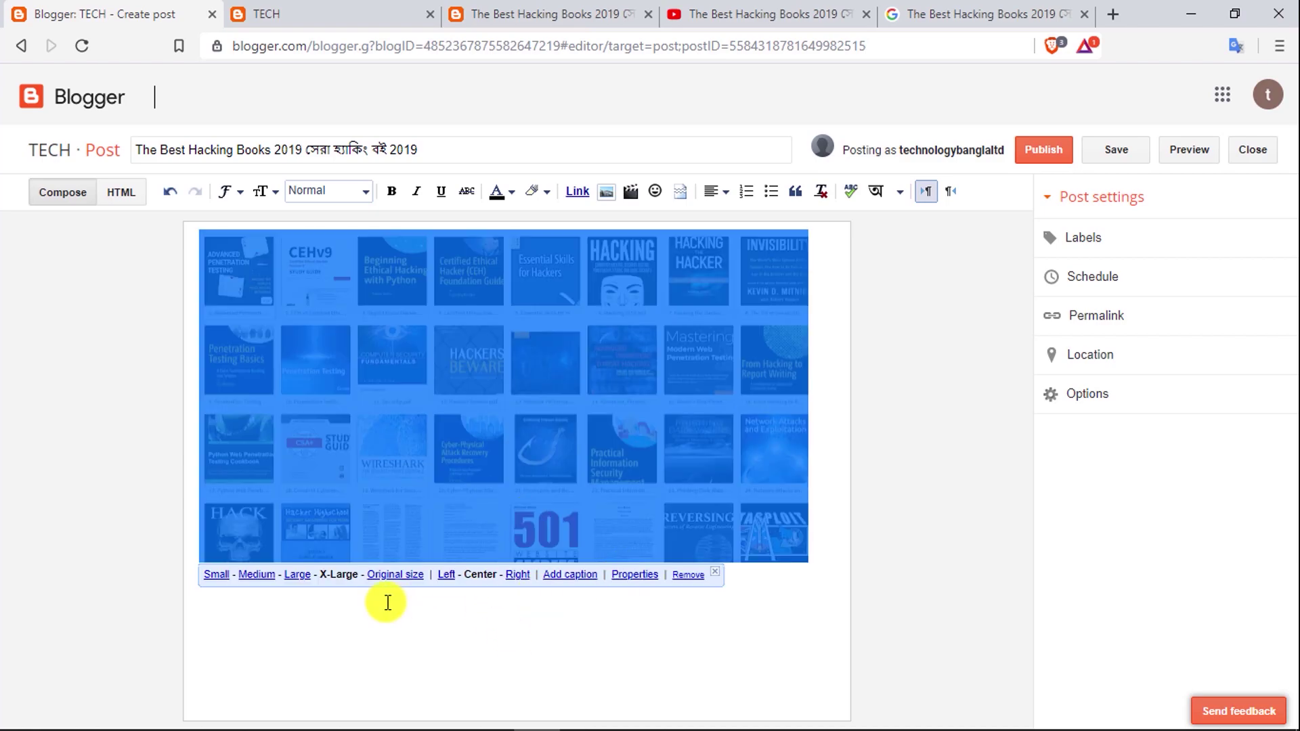
left_click(516, 576)
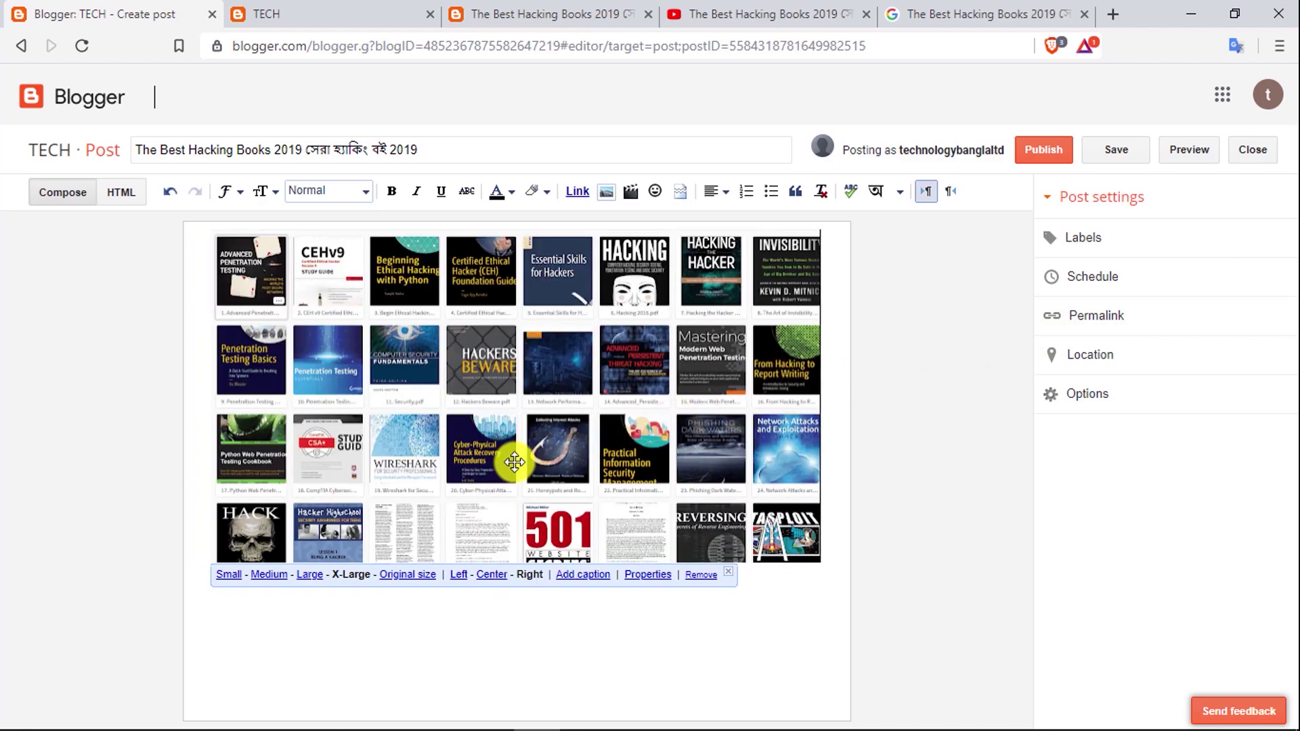
left_click(536, 520)
left_click(459, 575)
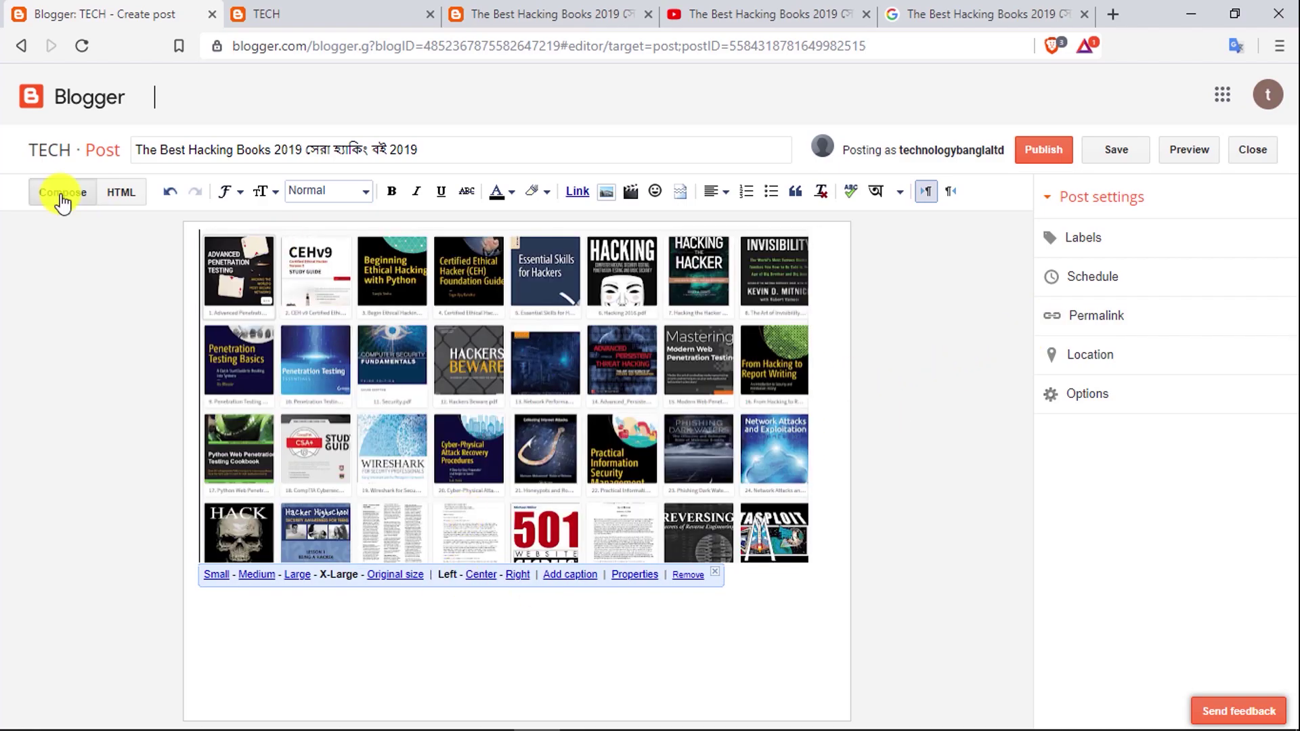
left_click(528, 539)
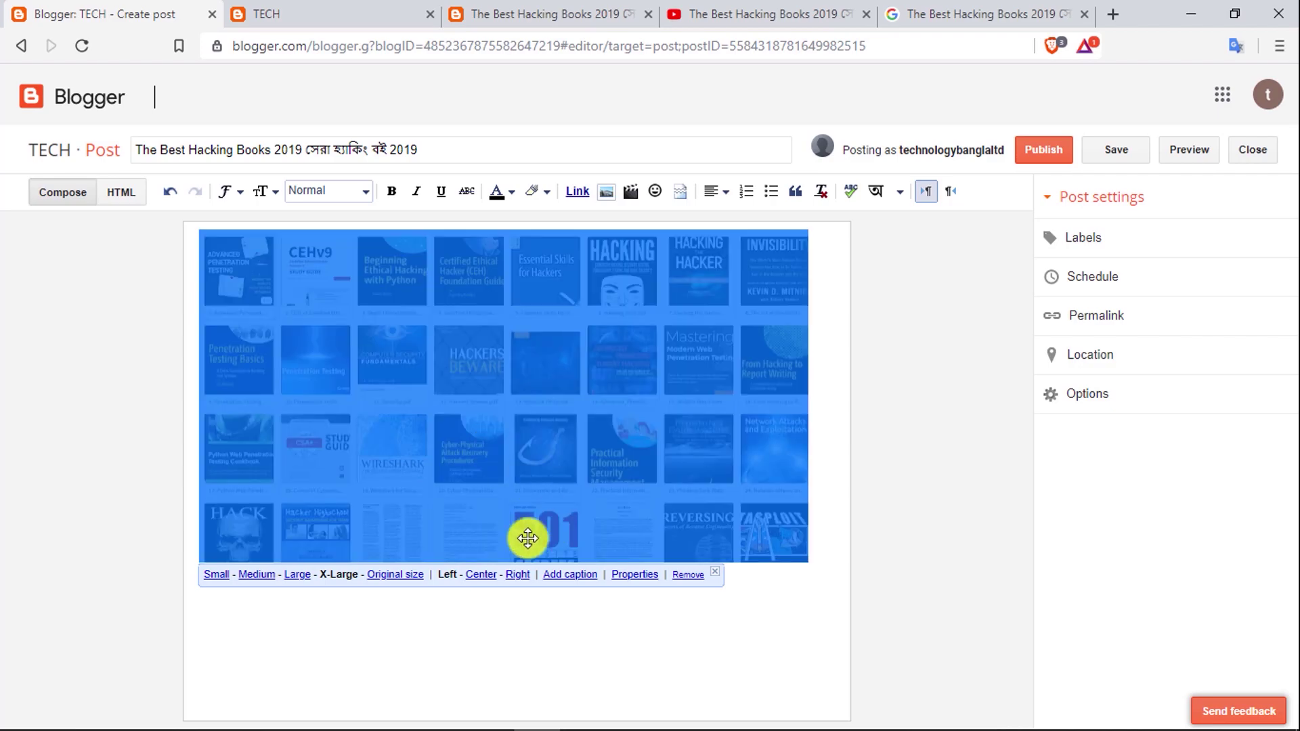
left_click(481, 575)
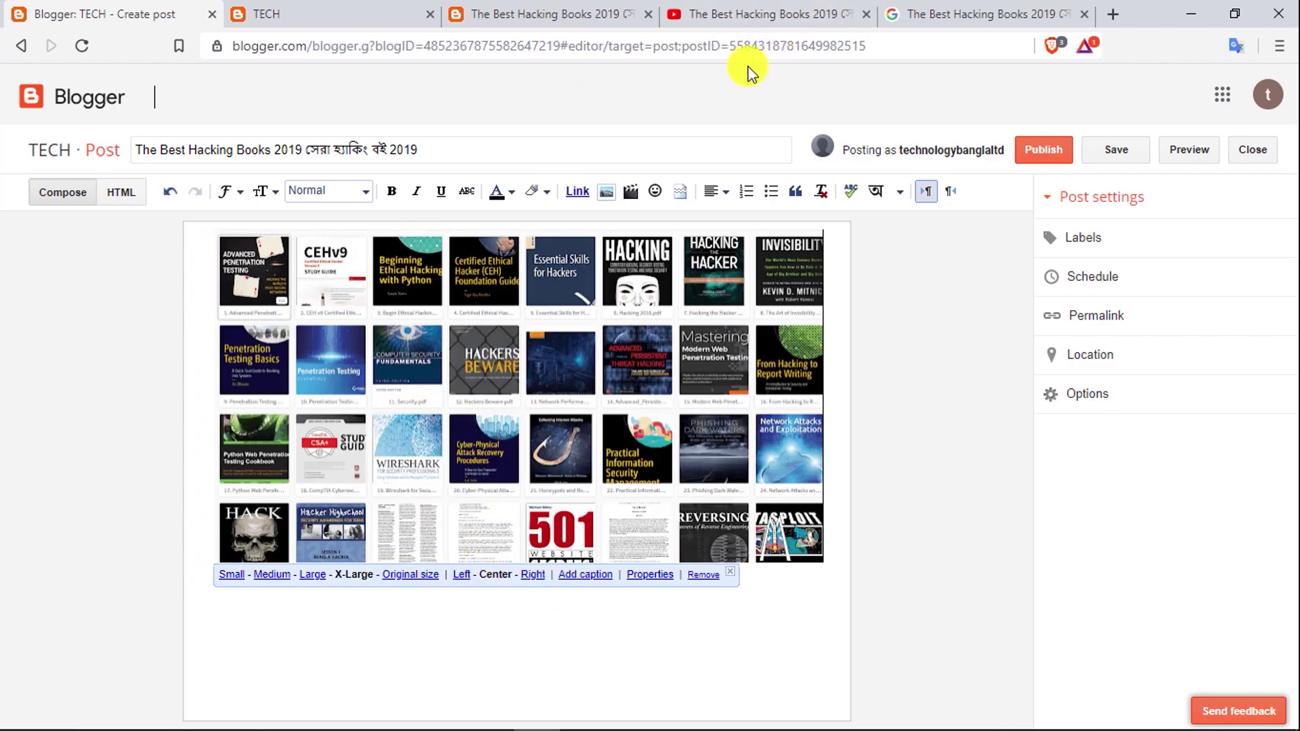
Look over the reference article's text and its first book section below the opening image
left_click(586, 12)
scroll(522, 314, "down", 5)
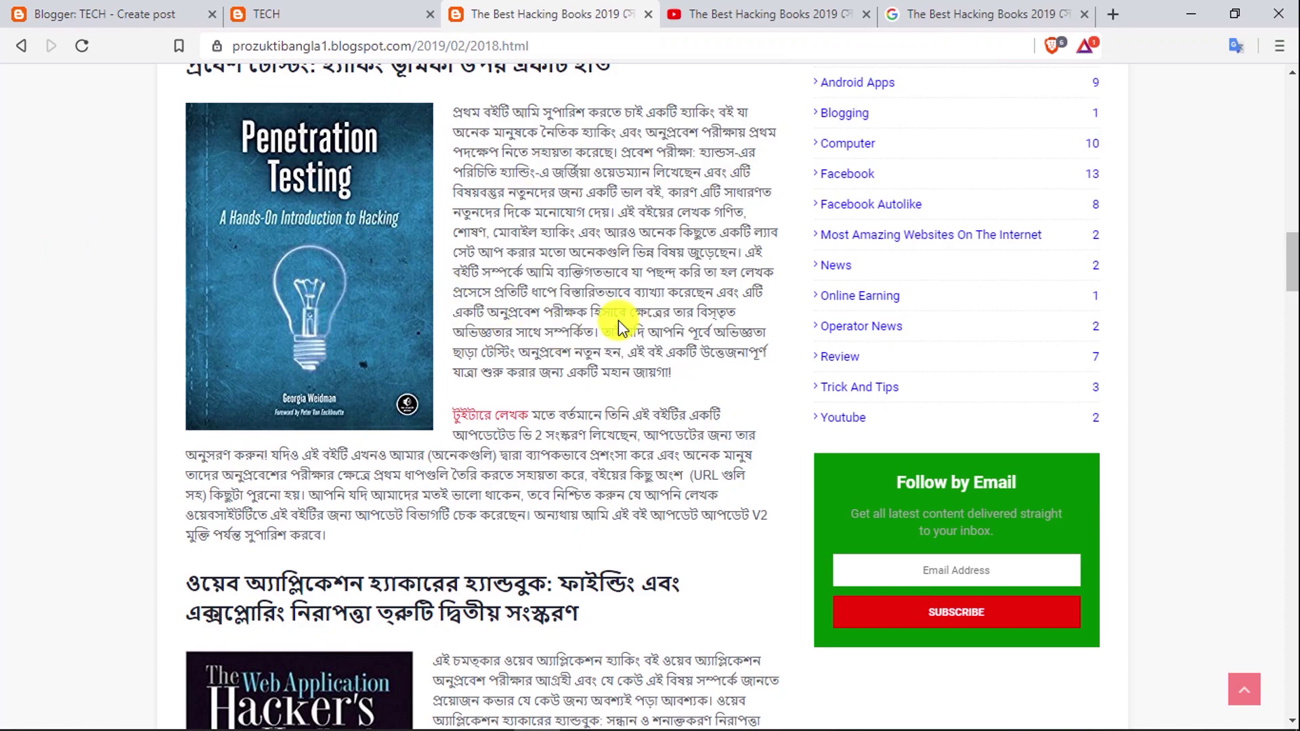
scroll(616, 325, "up", 4)
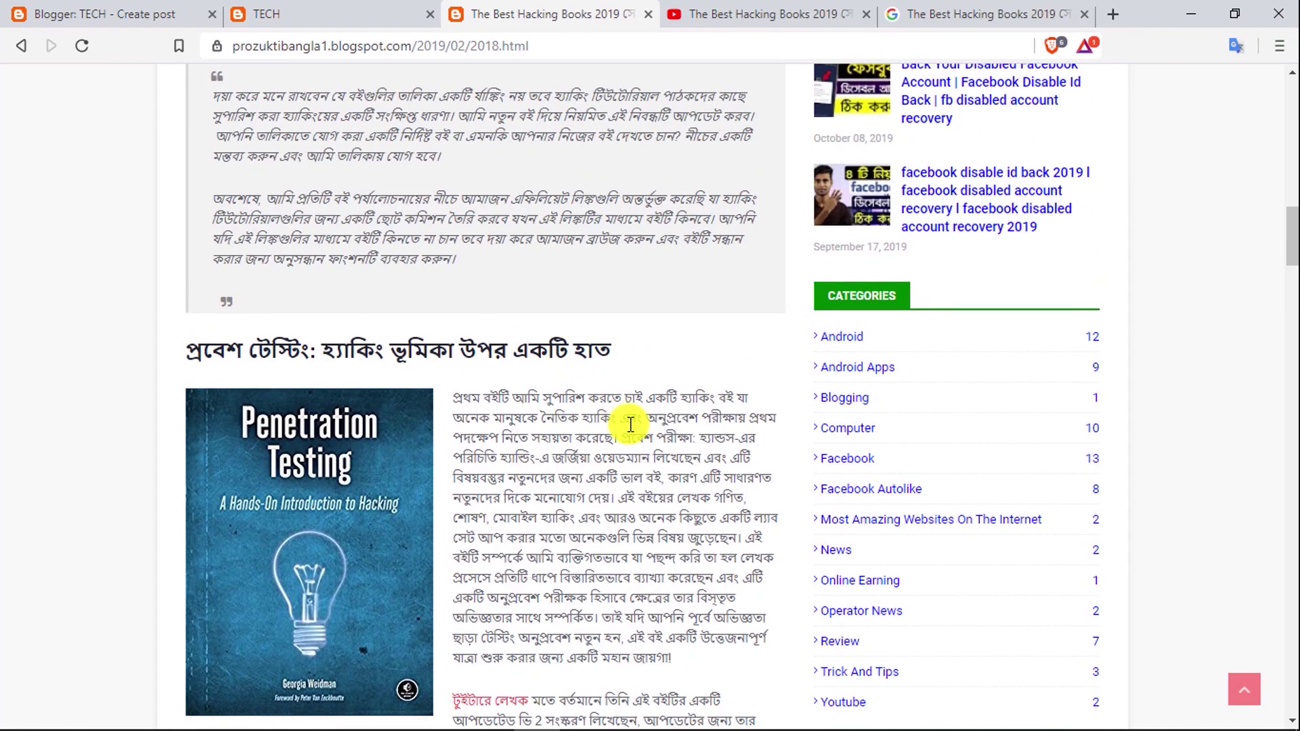
Copy the reference article's first paragraph below the opening image and paste it beneath the collage in the Blogger post
left_click(105, 14)
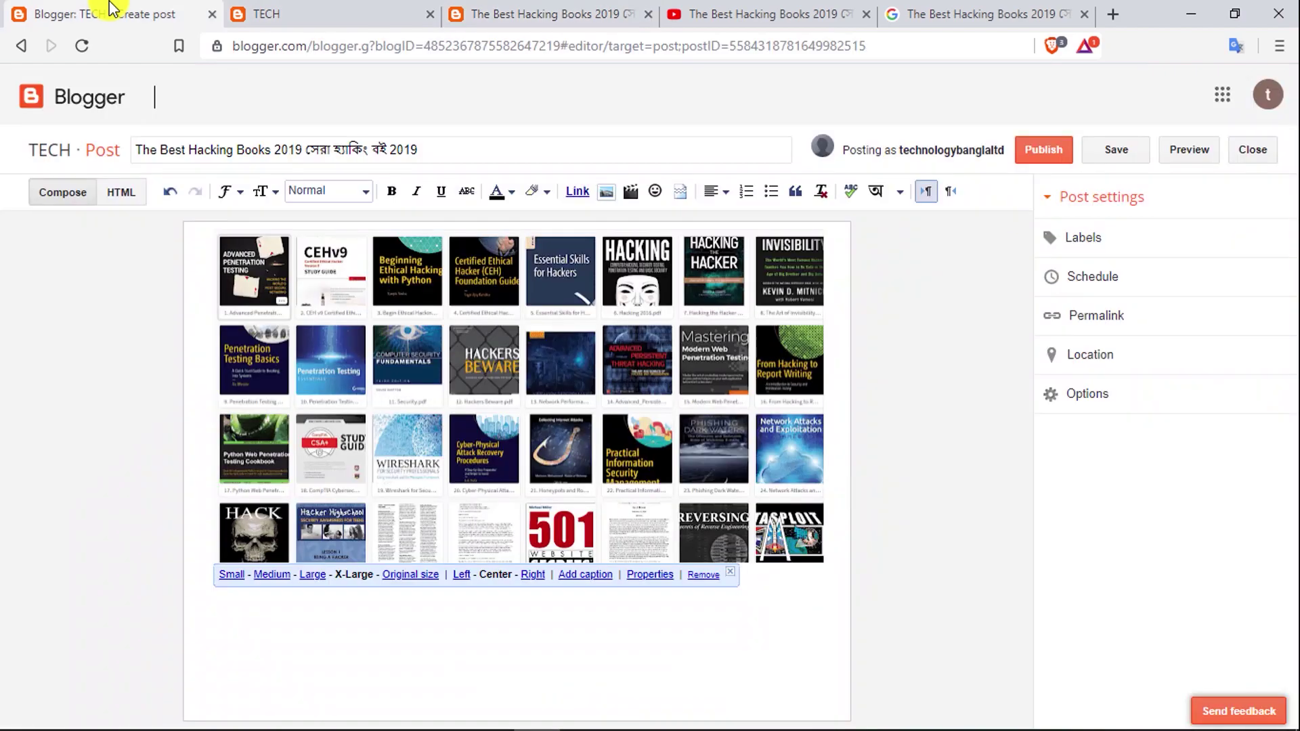
left_click(498, 573)
left_click(566, 658)
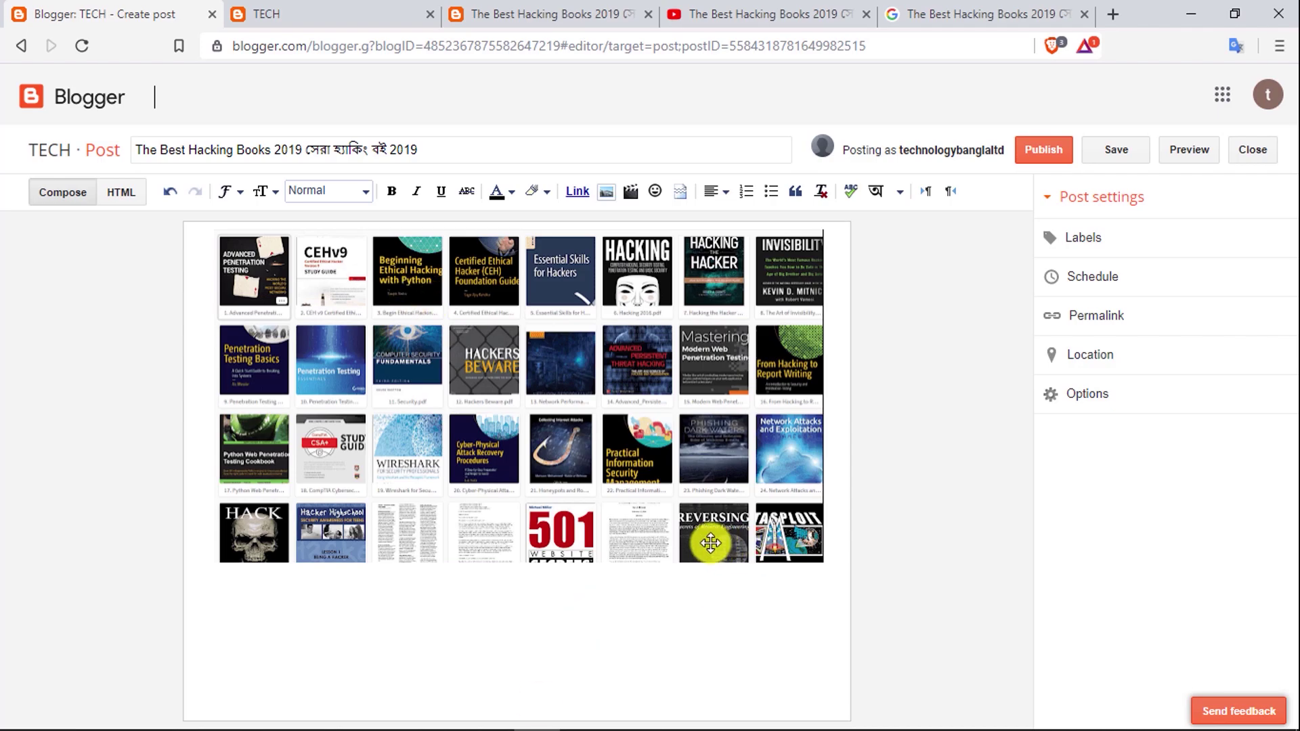
left_click(540, 13)
scroll(635, 456, "up", 10)
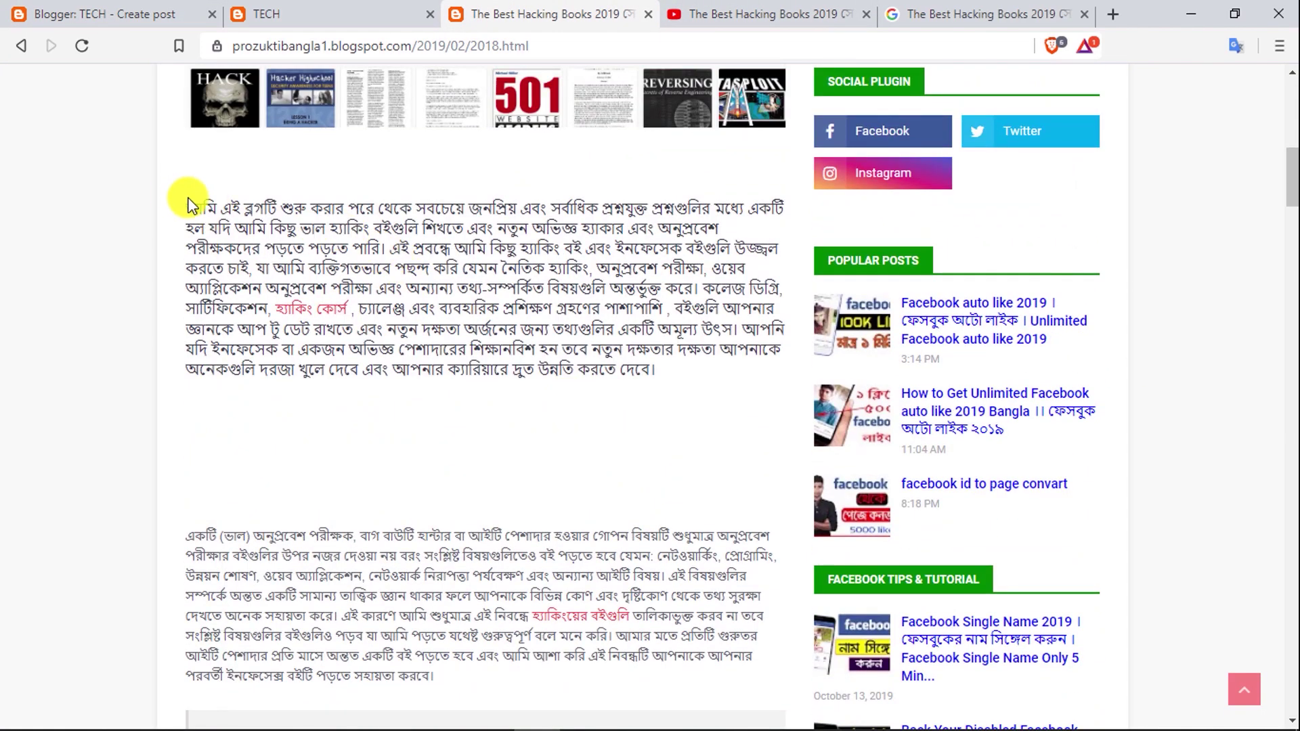
left_click_drag(190, 208, 638, 384)
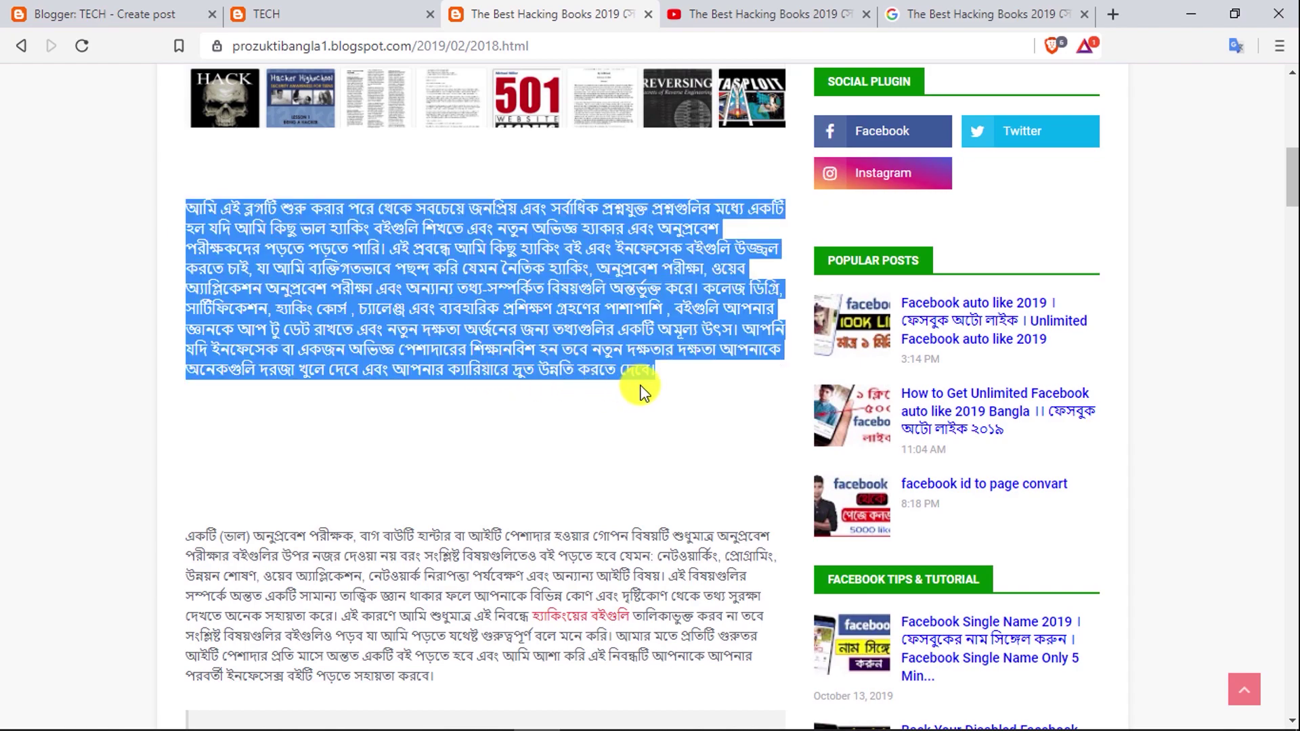
right_click(489, 299)
left_click(525, 312)
key("ctrl+1")
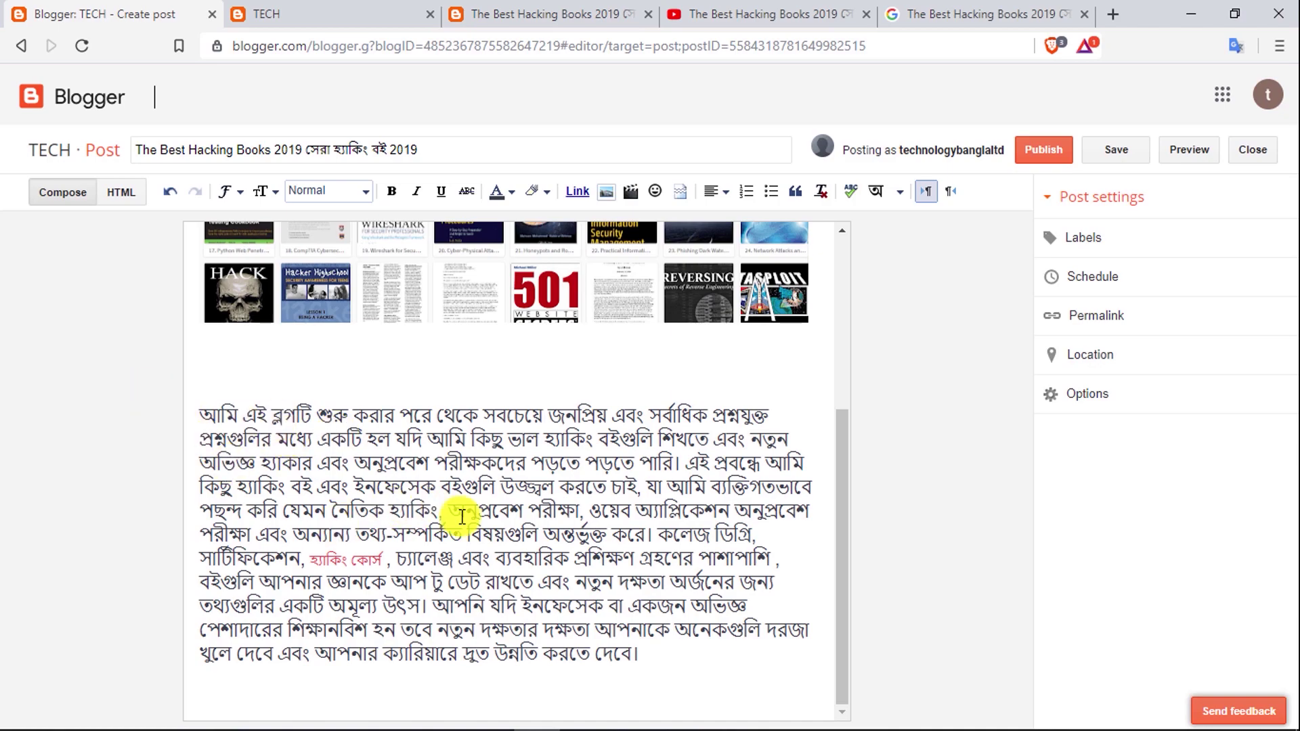
Add blank lines below the pasted paragraph in the Blogger post
left_click(655, 666)
key("Return")
key("Return")
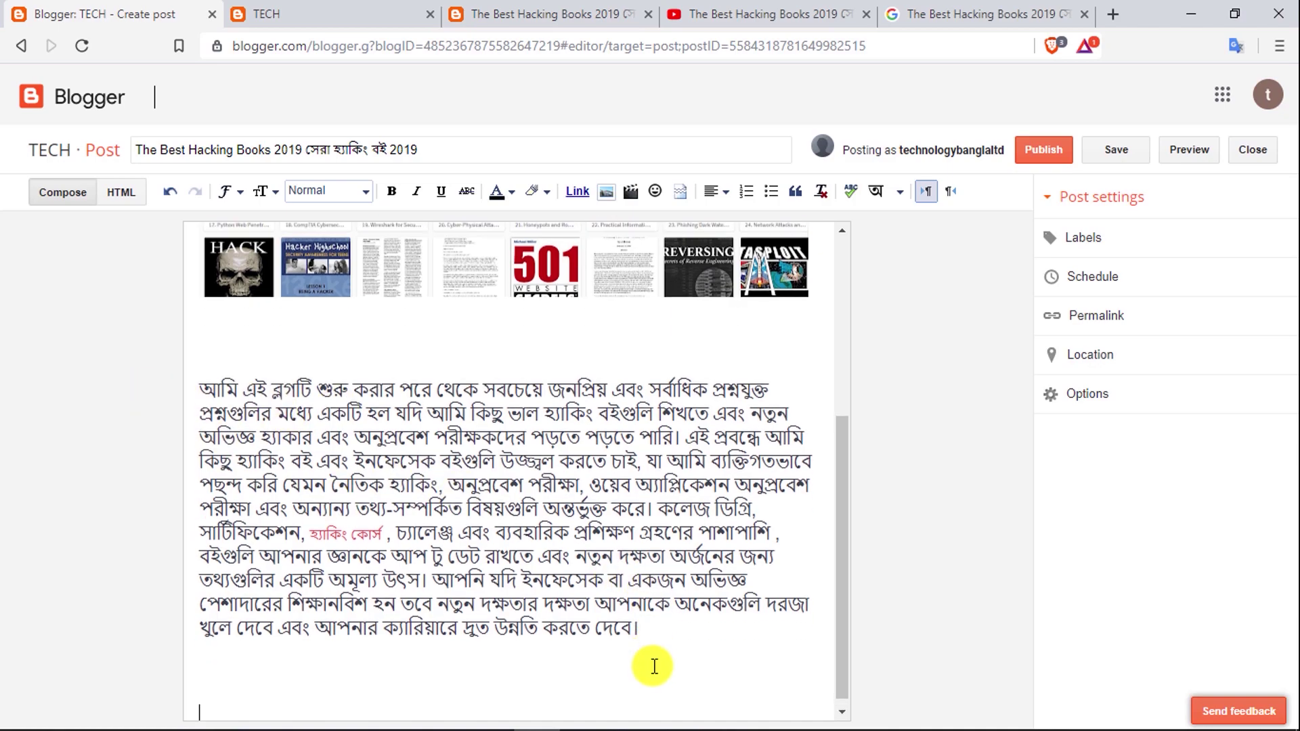
key("Return")
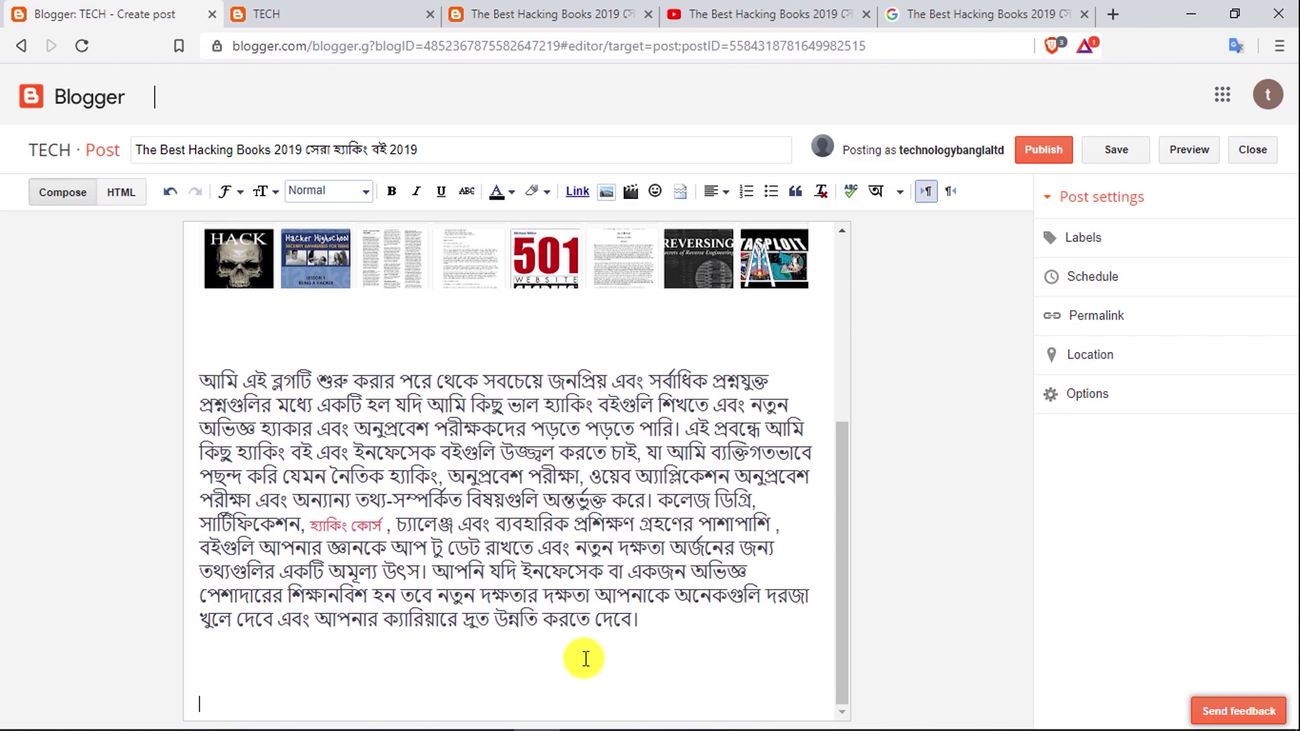
Copy the first text line beside the Penetration Testing cover in the reference article and paste it below the post's paragraph
left_click(542, 14)
scroll(379, 468, "down", 3)
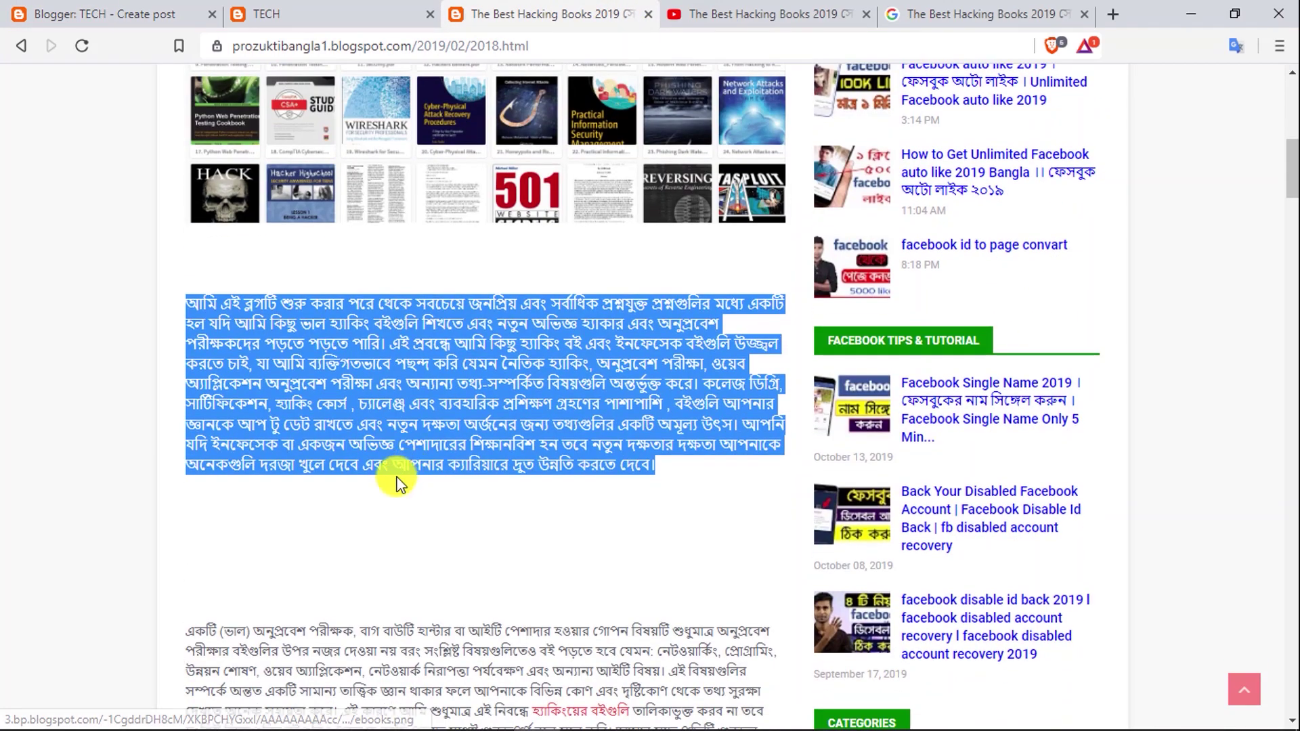
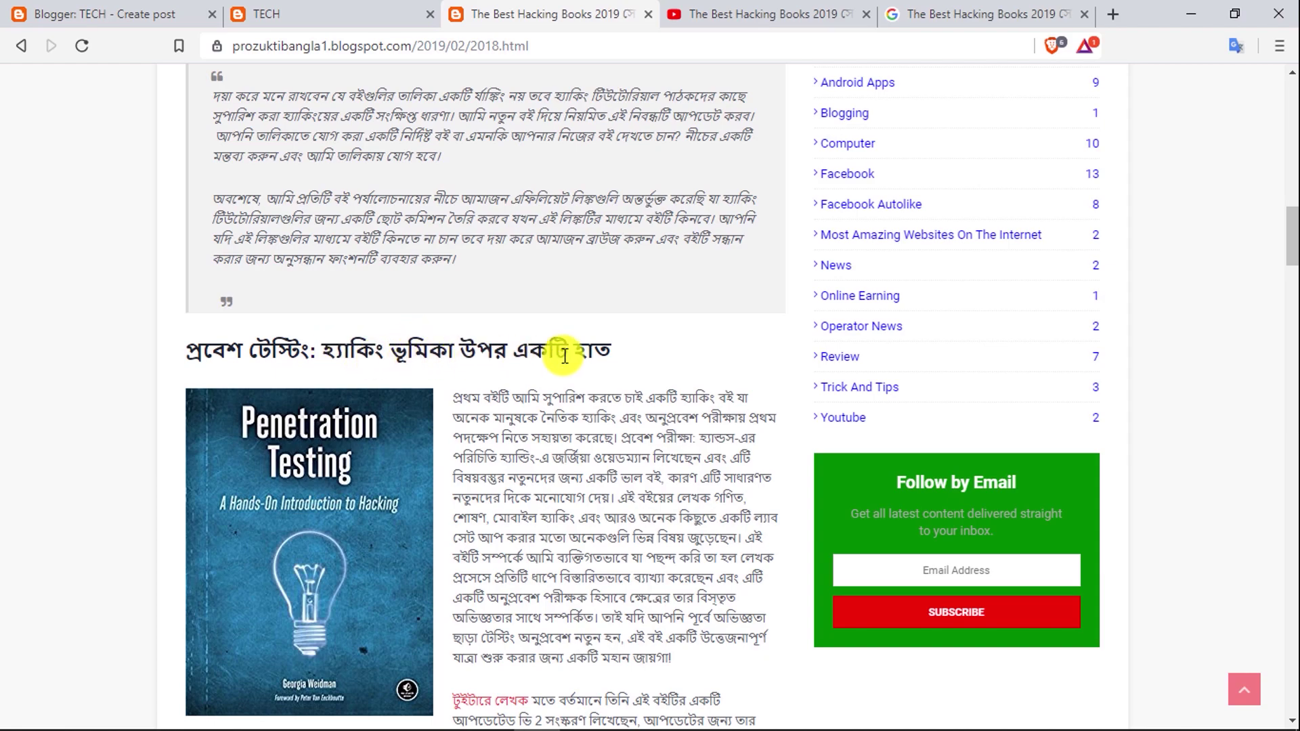
left_click_drag(615, 359, 208, 352)
left_click(202, 374)
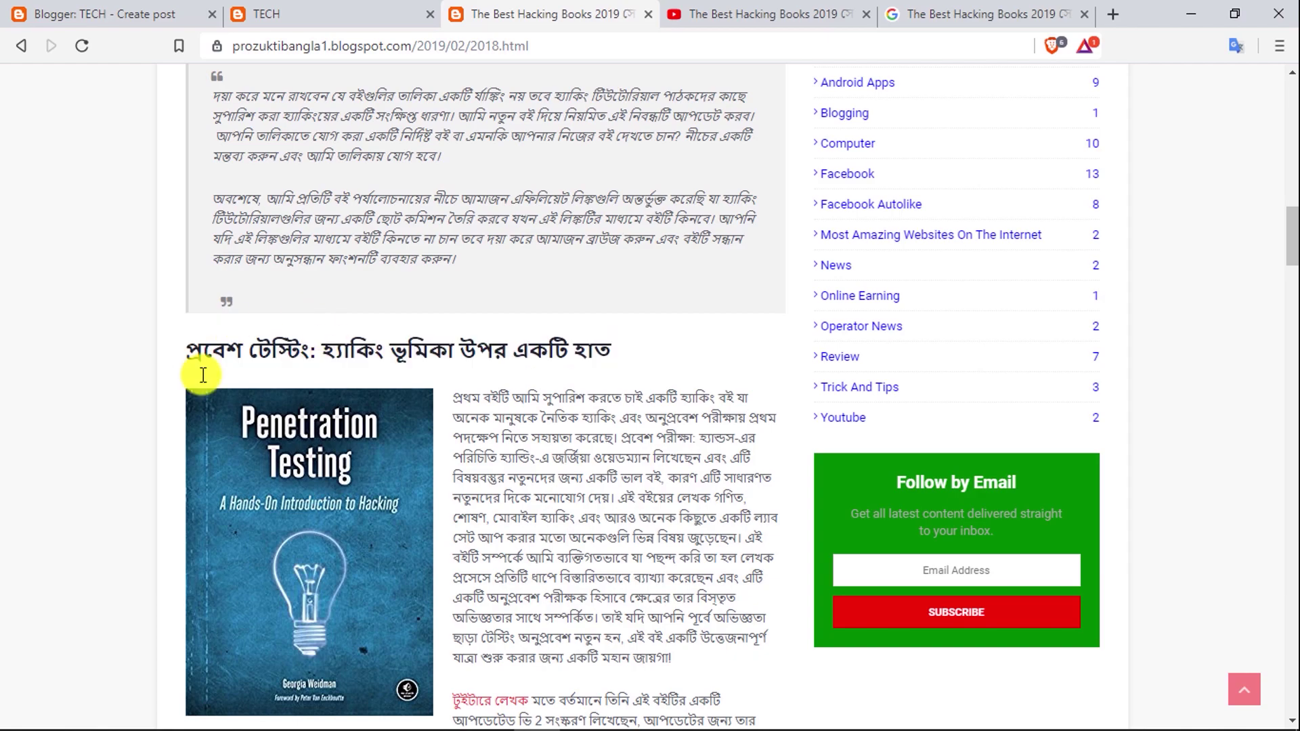
left_click_drag(452, 392, 743, 401)
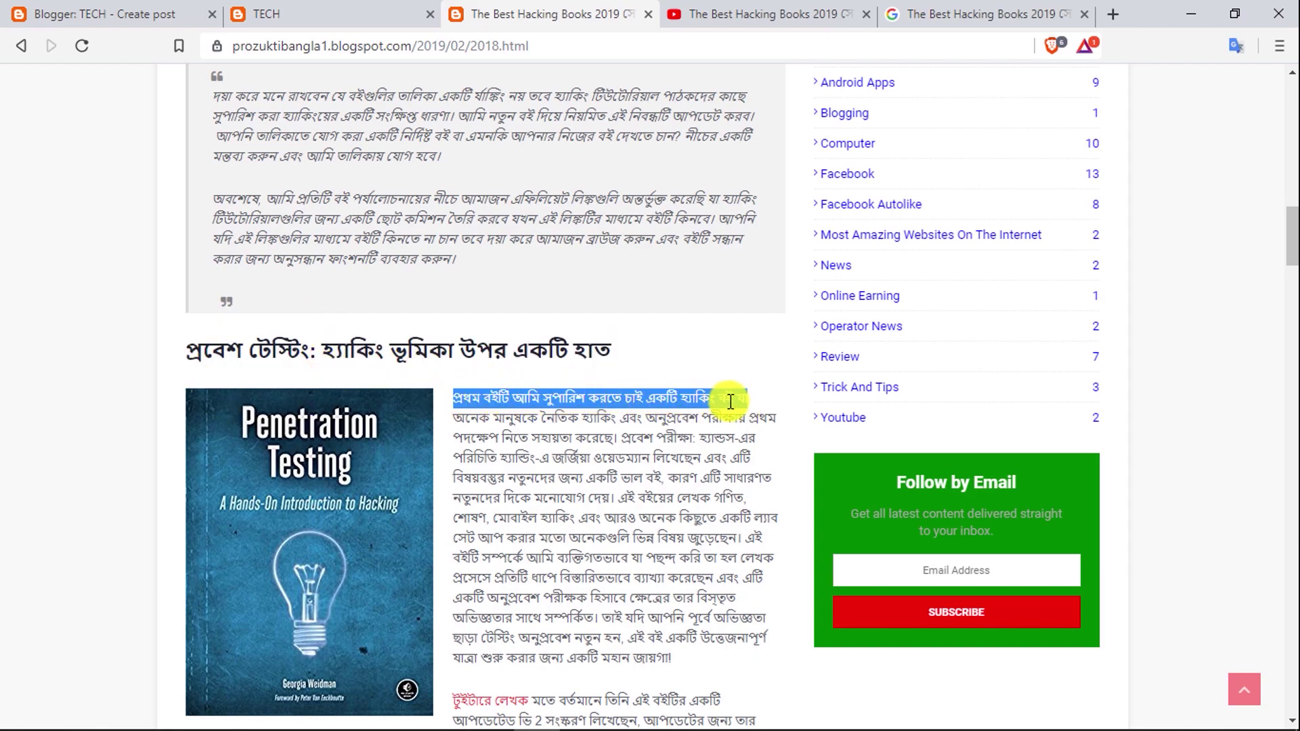
right_click(751, 408)
left_click(763, 417)
left_click(469, 347)
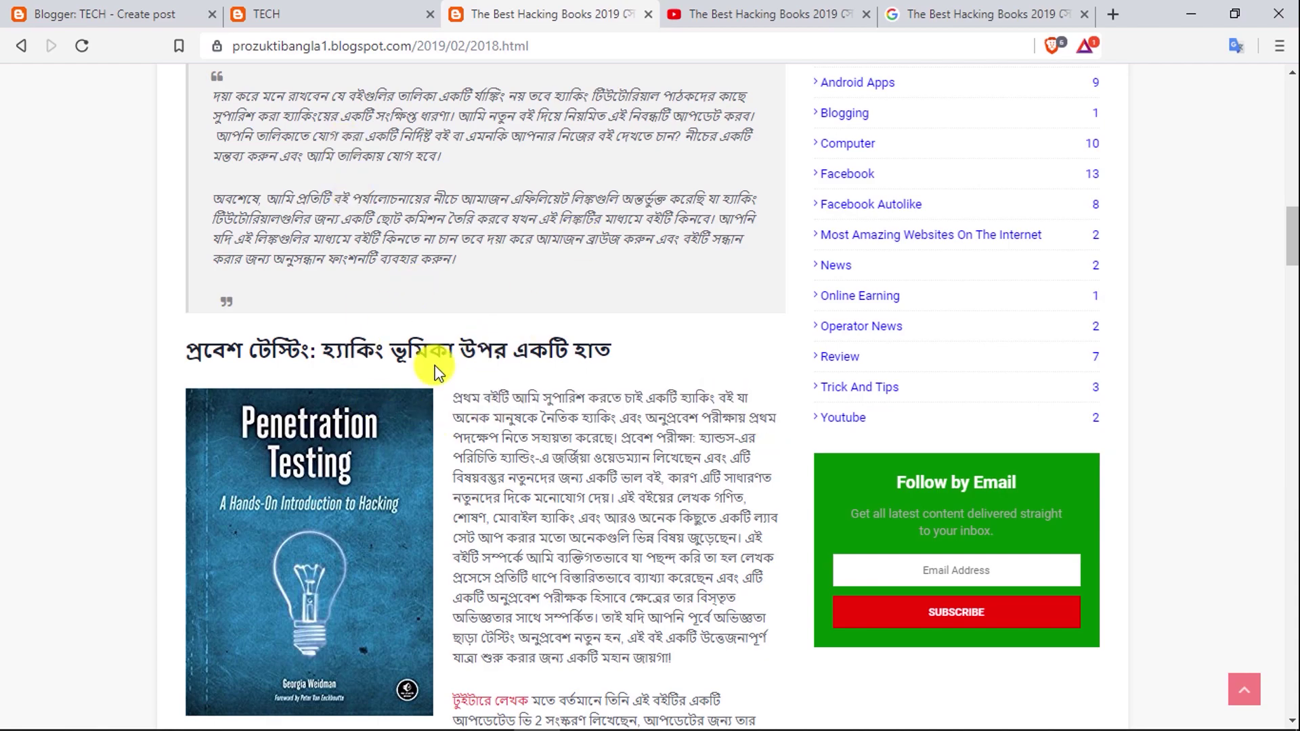
left_click(136, 14)
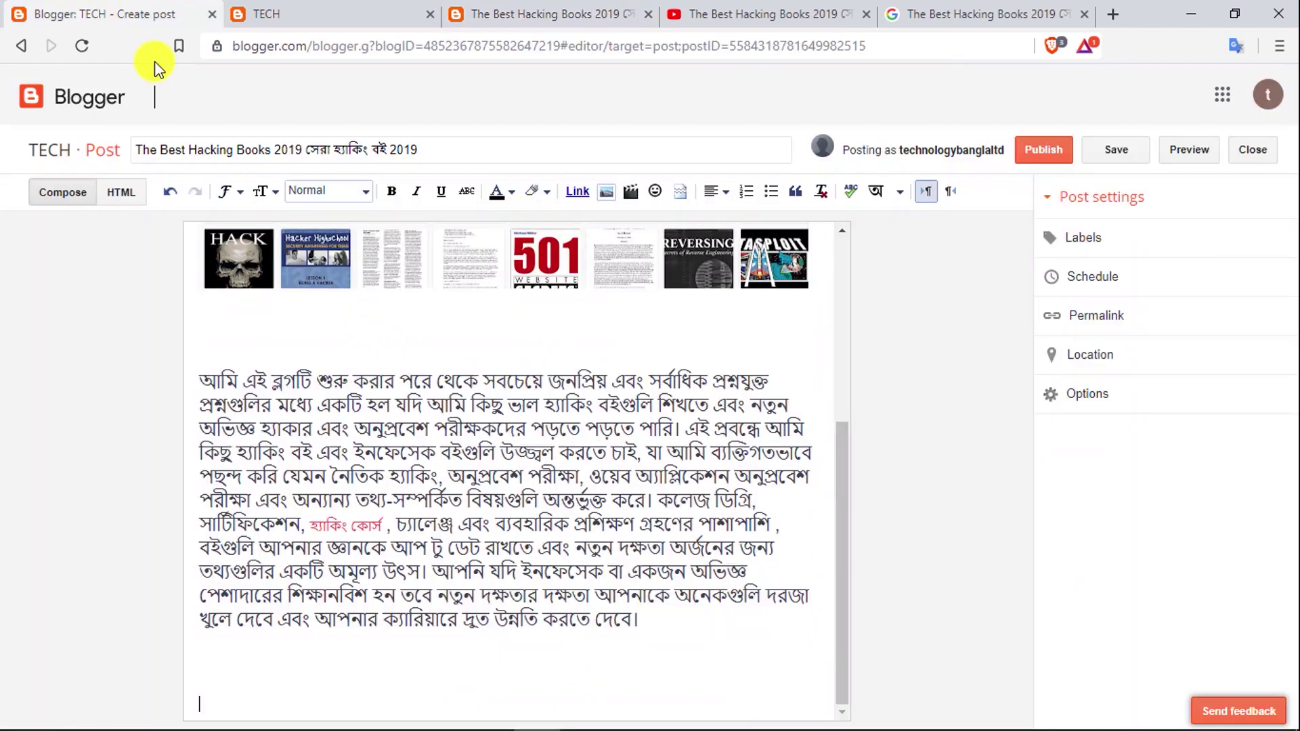
left_click(278, 654)
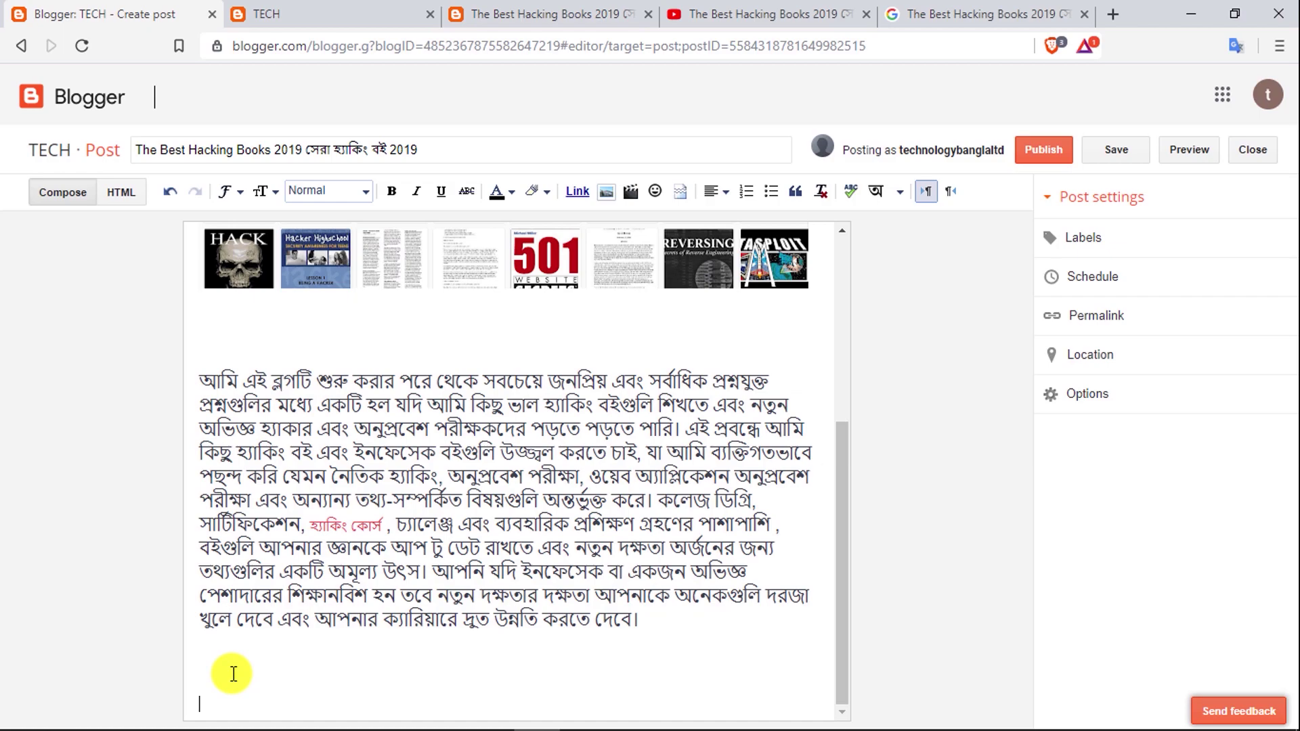
key("ctrl+v")
key("Return")
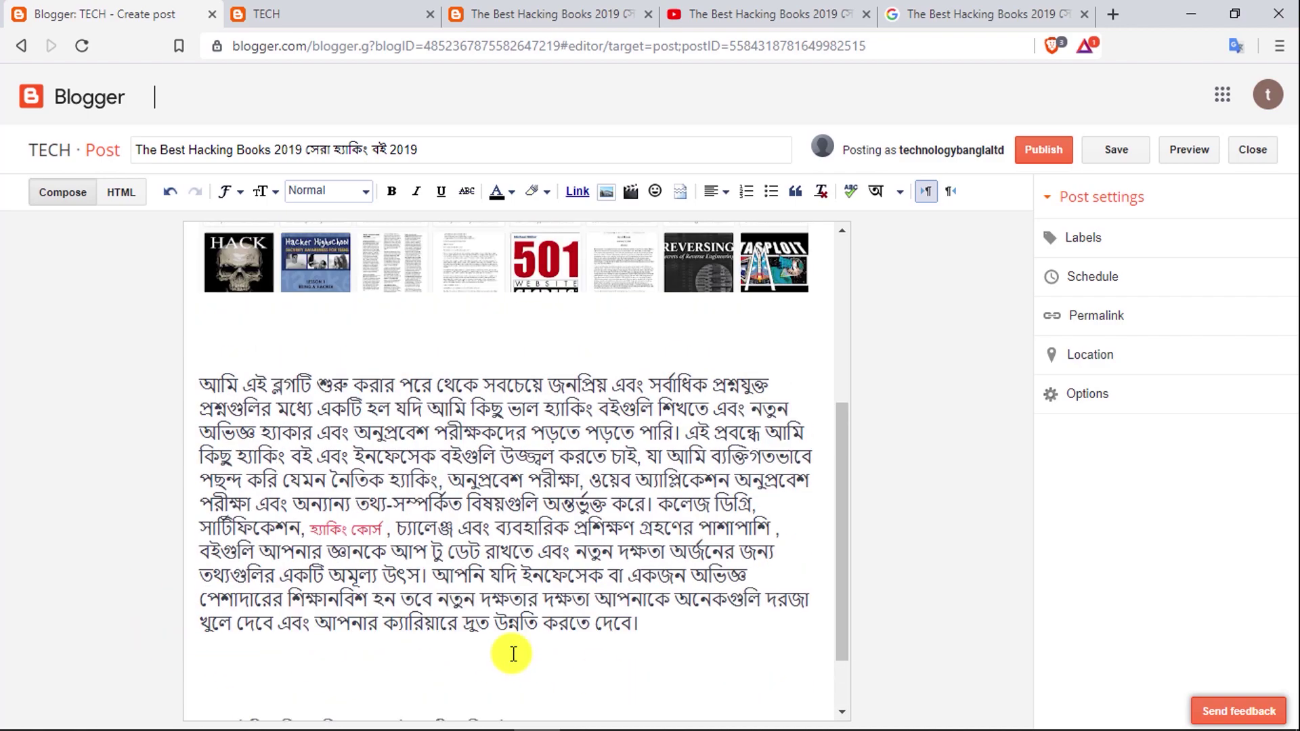
Set the font size of the newly pasted line "প্রথম বইটি আমি সুপারিশ করতে চাই একটি হ্যাকিং বই যা" to Large
scroll(513, 654, "up", 2)
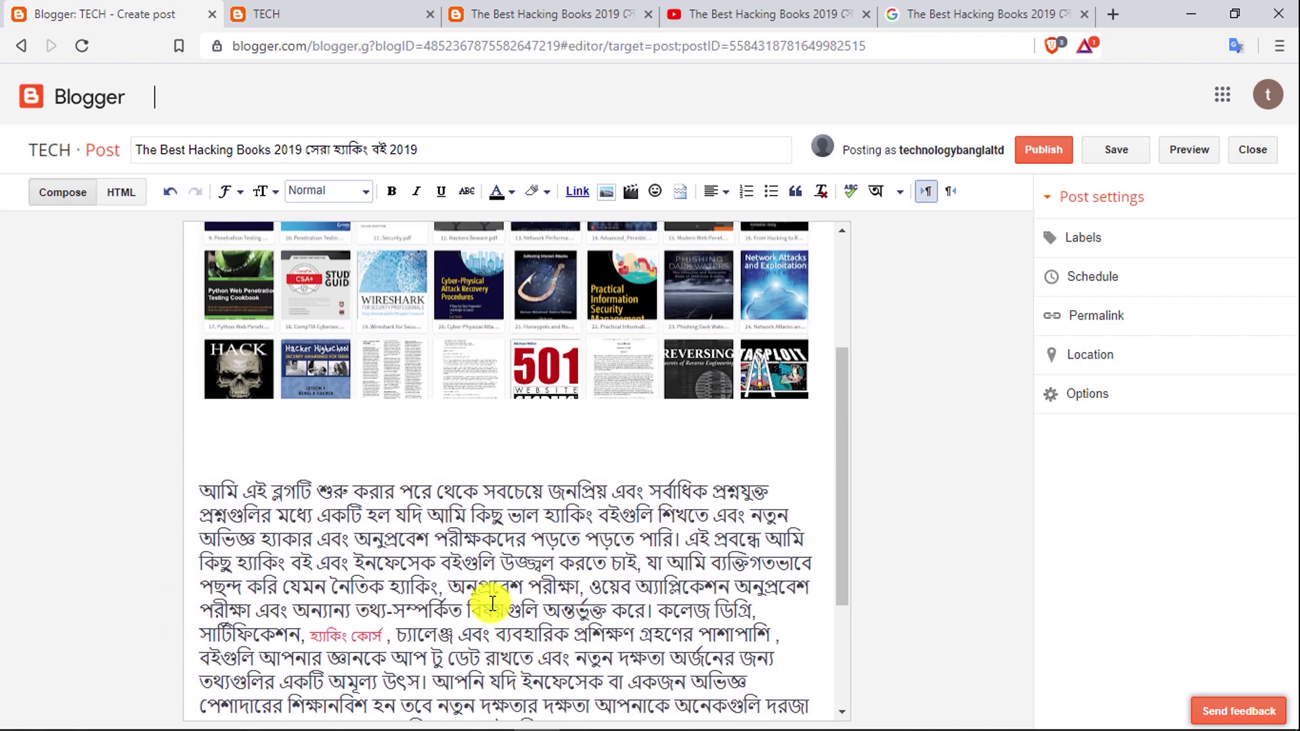
left_click(272, 198)
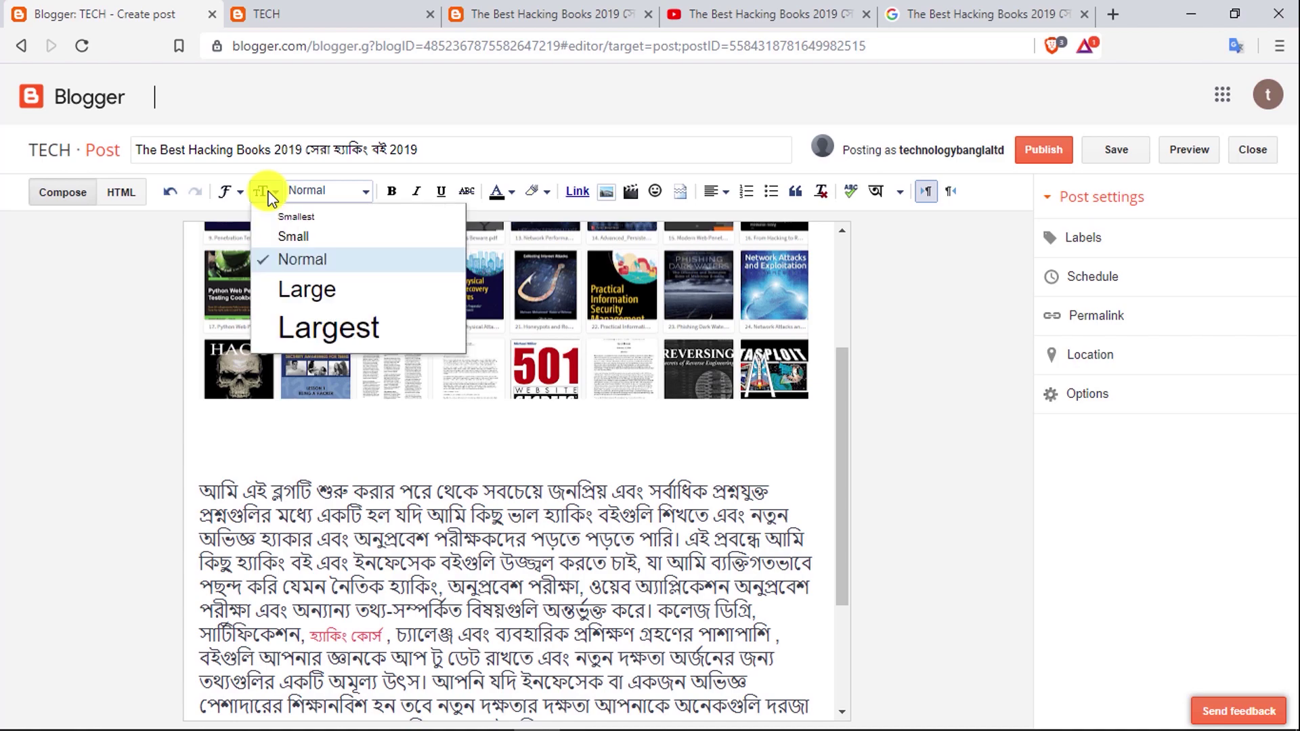
left_click(311, 290)
scroll(552, 441, "down", 3)
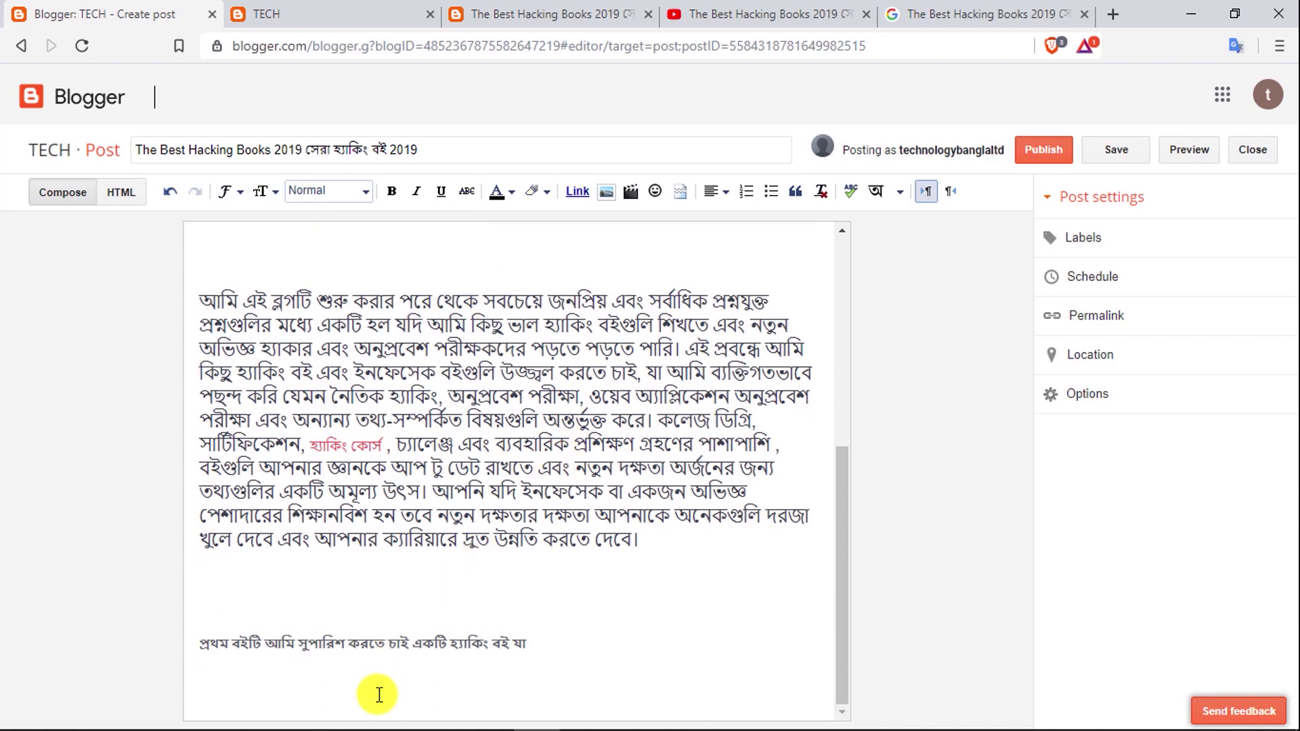
left_click_drag(542, 653, 194, 646)
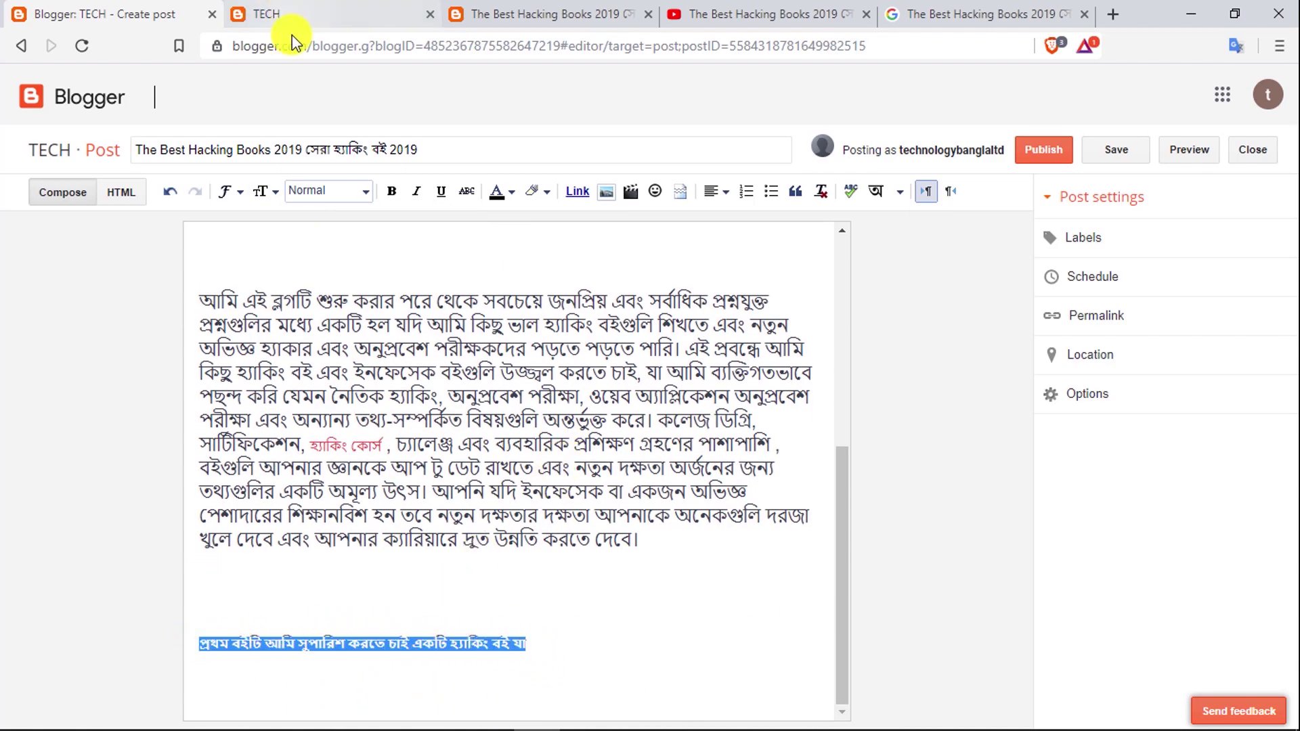
left_click(269, 195)
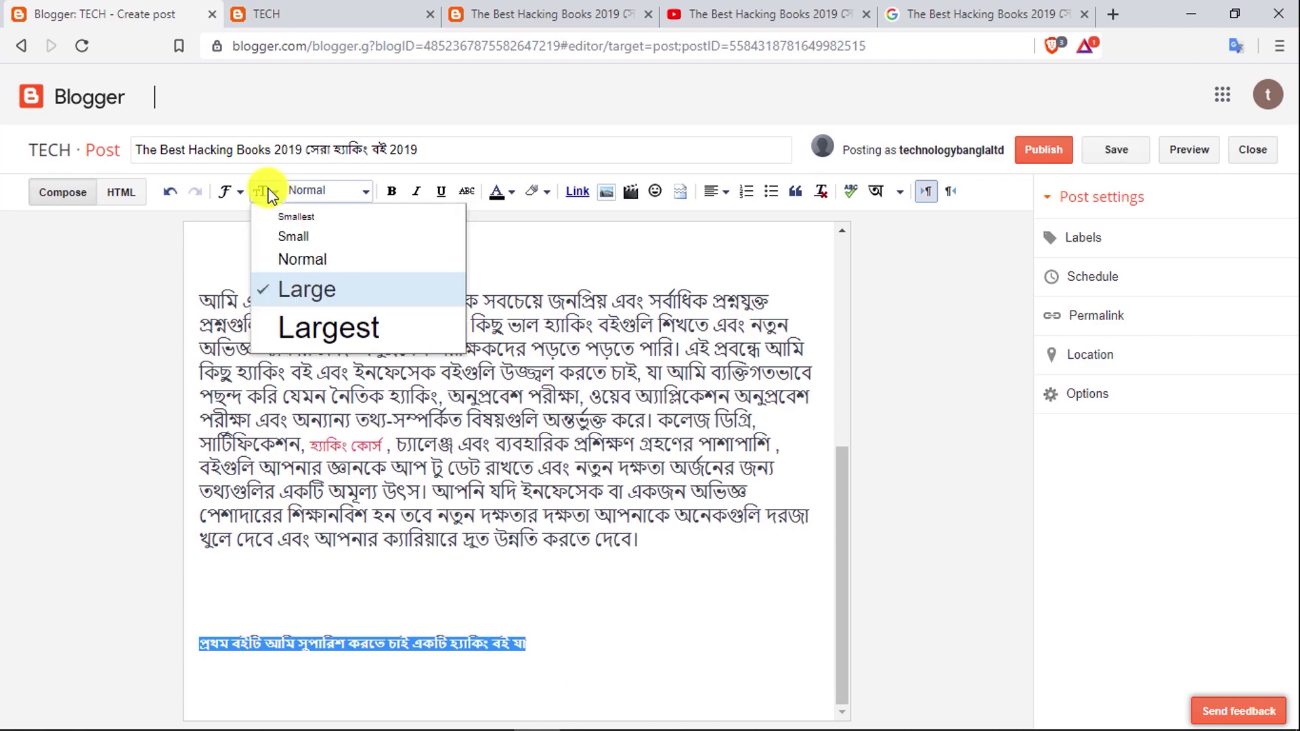
left_click(312, 296)
left_click(535, 601)
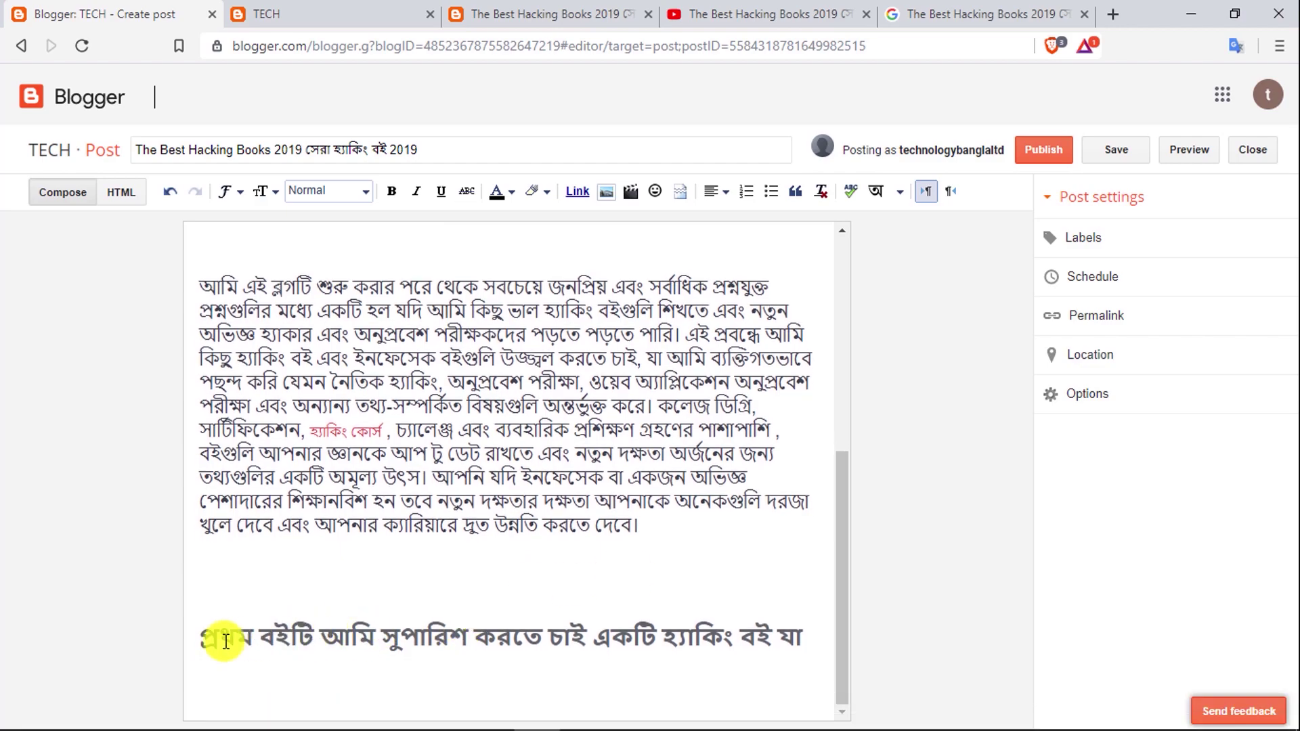
Change the text color of the enlarged line below the paragraph to red
left_click_drag(812, 636, 181, 640)
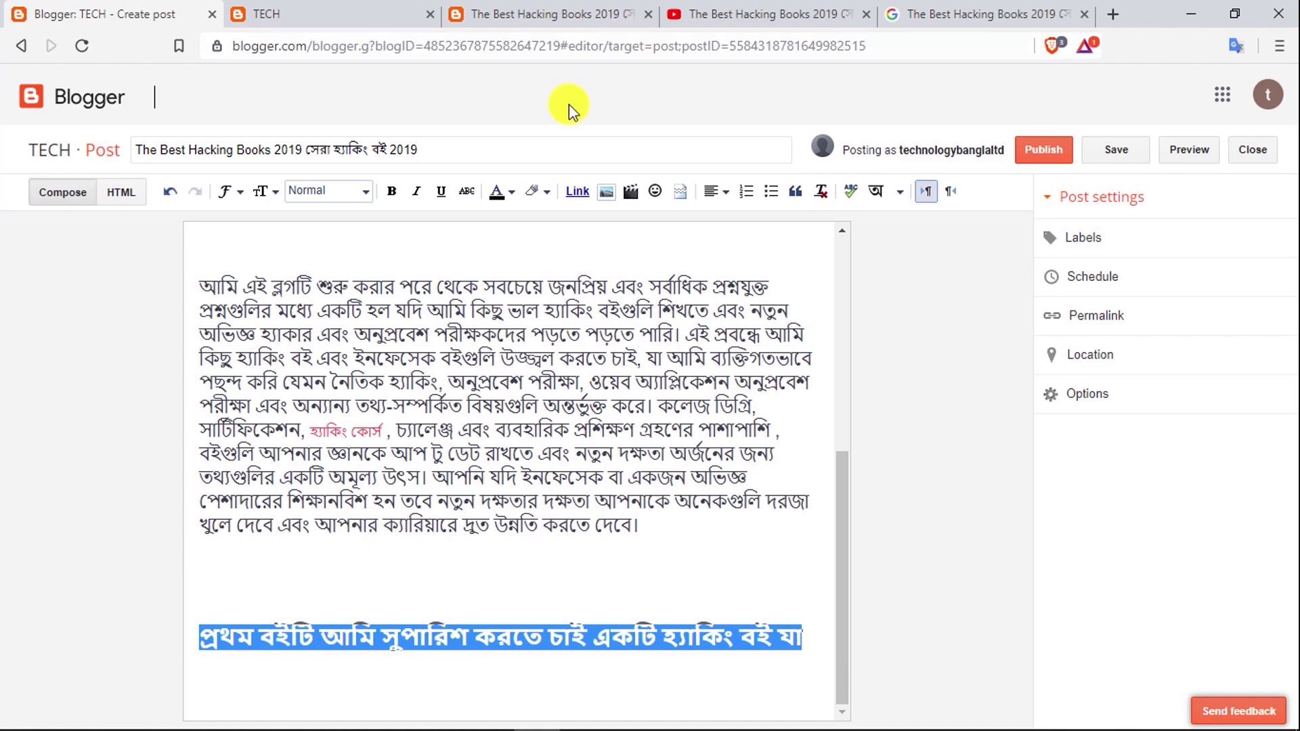
left_click(504, 199)
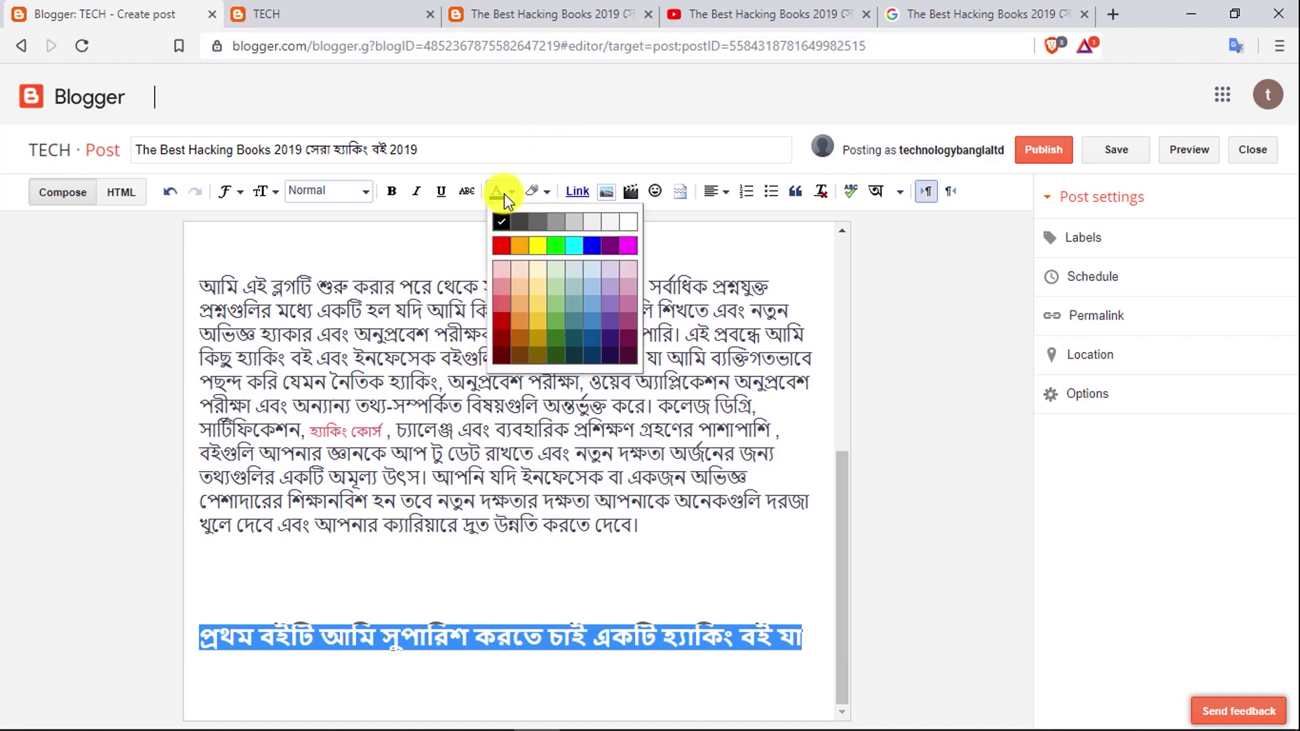
left_click(508, 247)
left_click(395, 592)
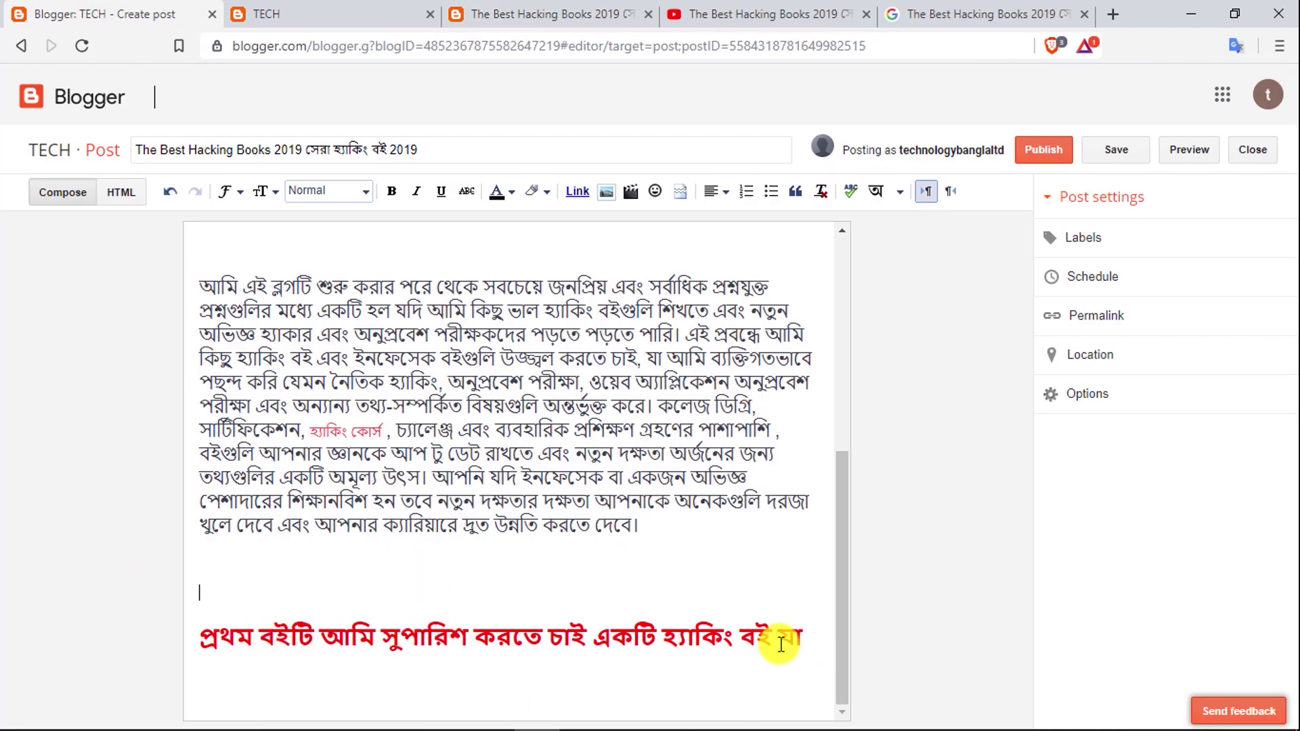
Try a black text background color on the red line
left_click_drag(809, 638, 197, 636)
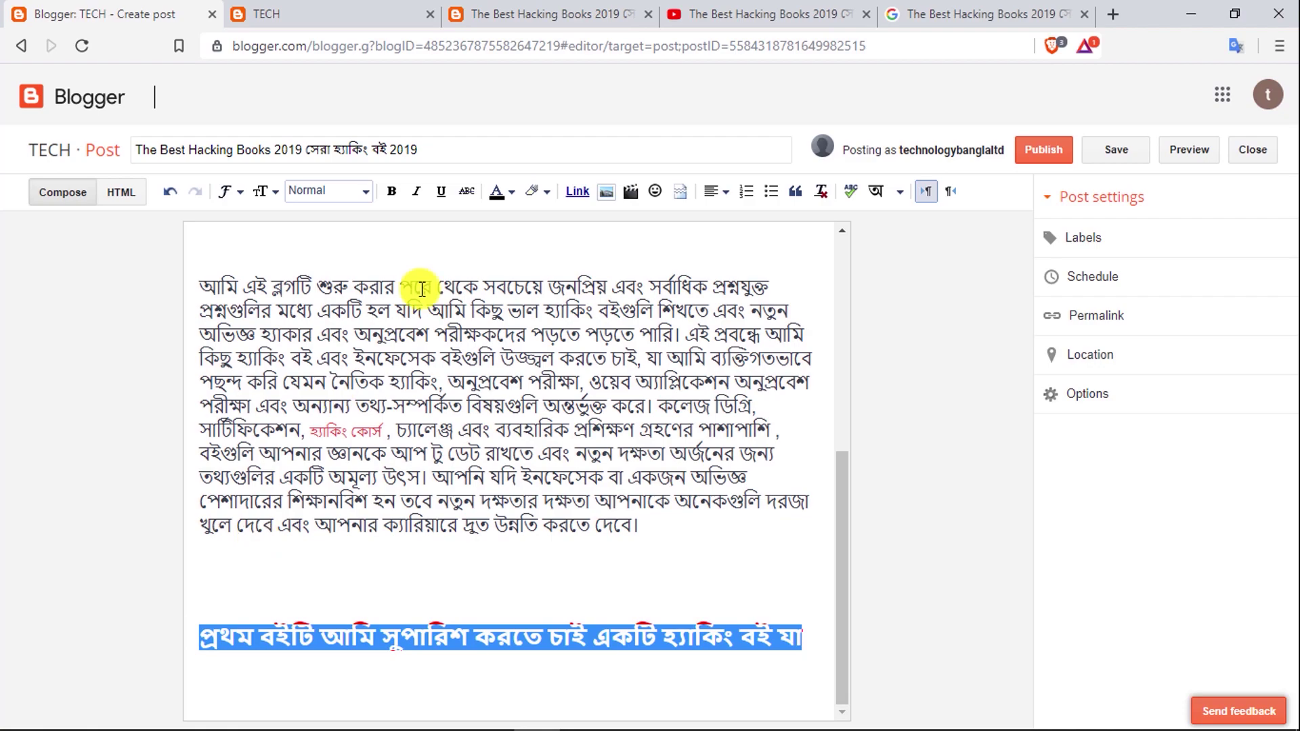
left_click(534, 196)
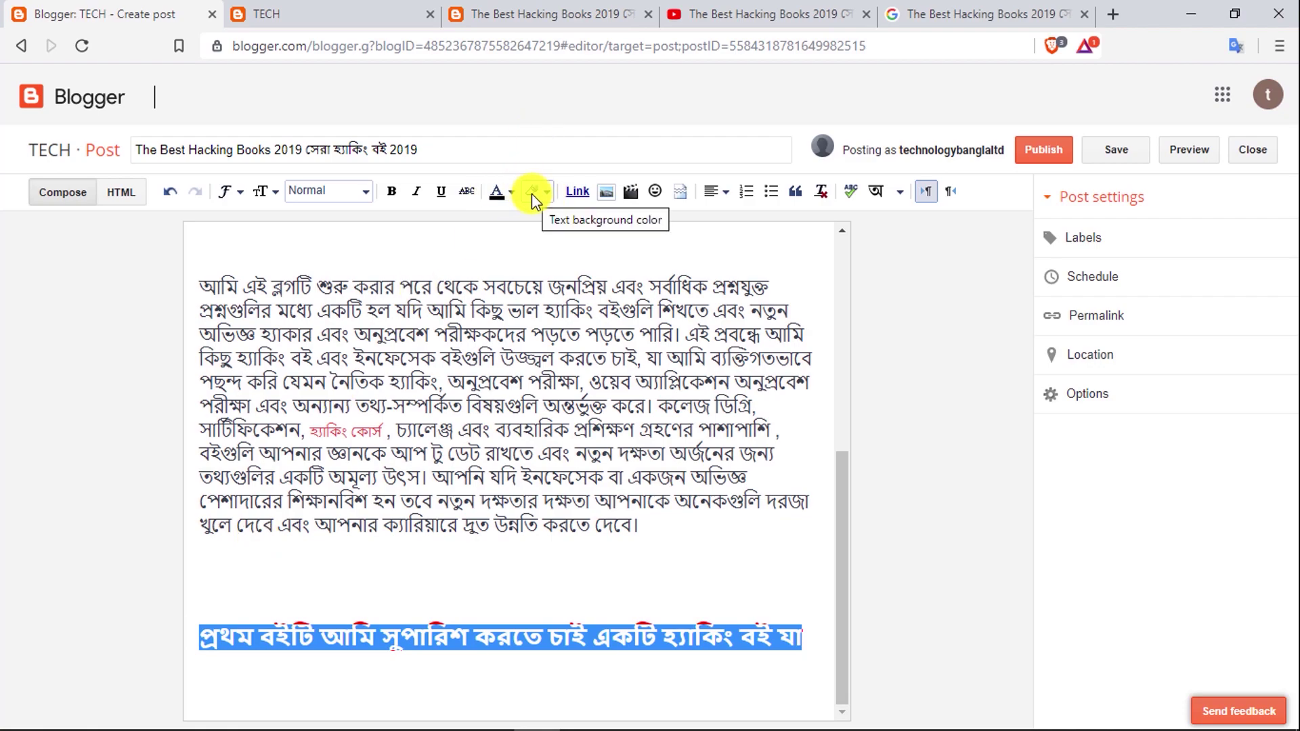
left_click(531, 194)
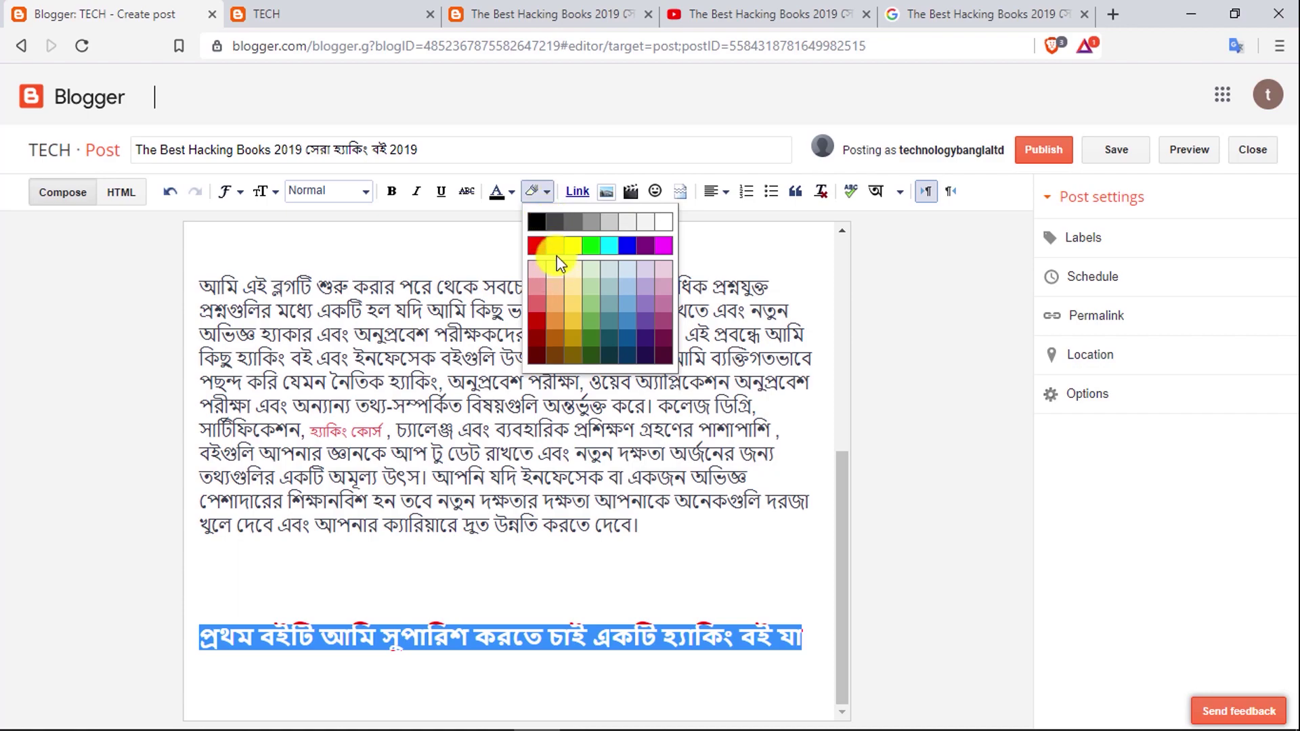
left_click(535, 224)
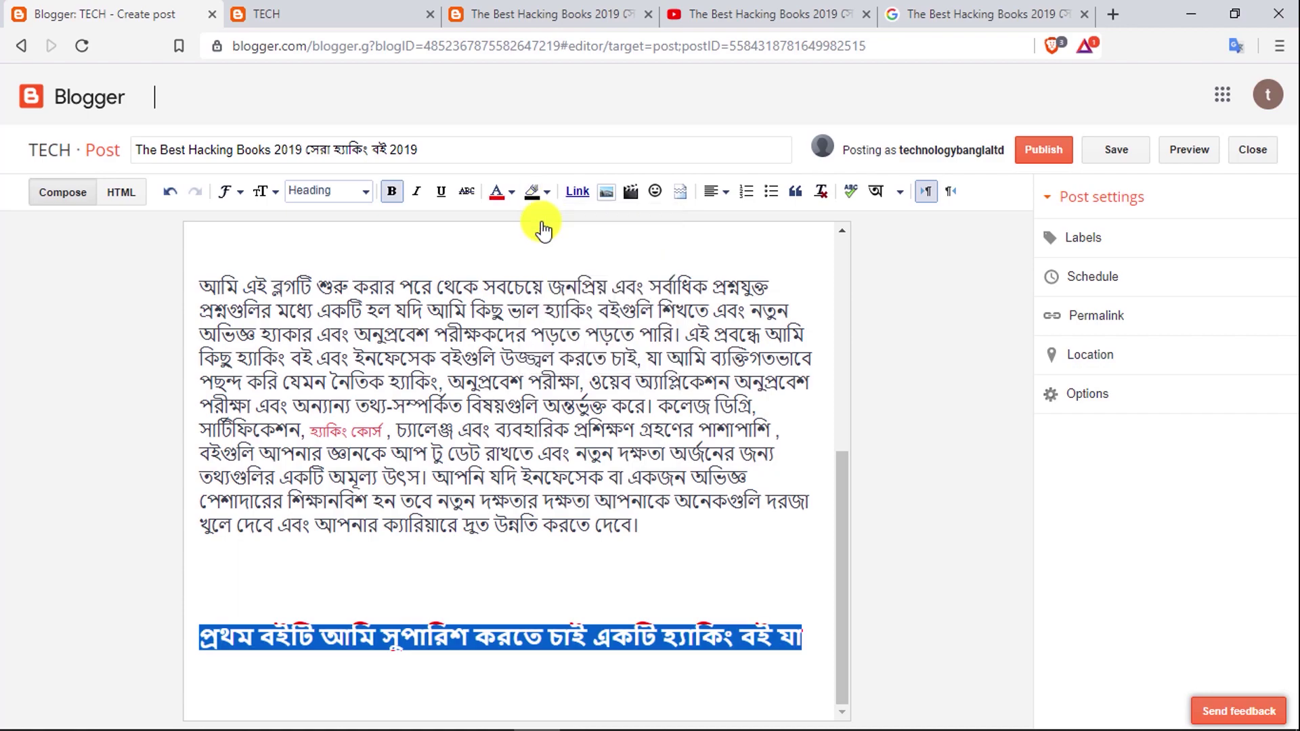
left_click(410, 595)
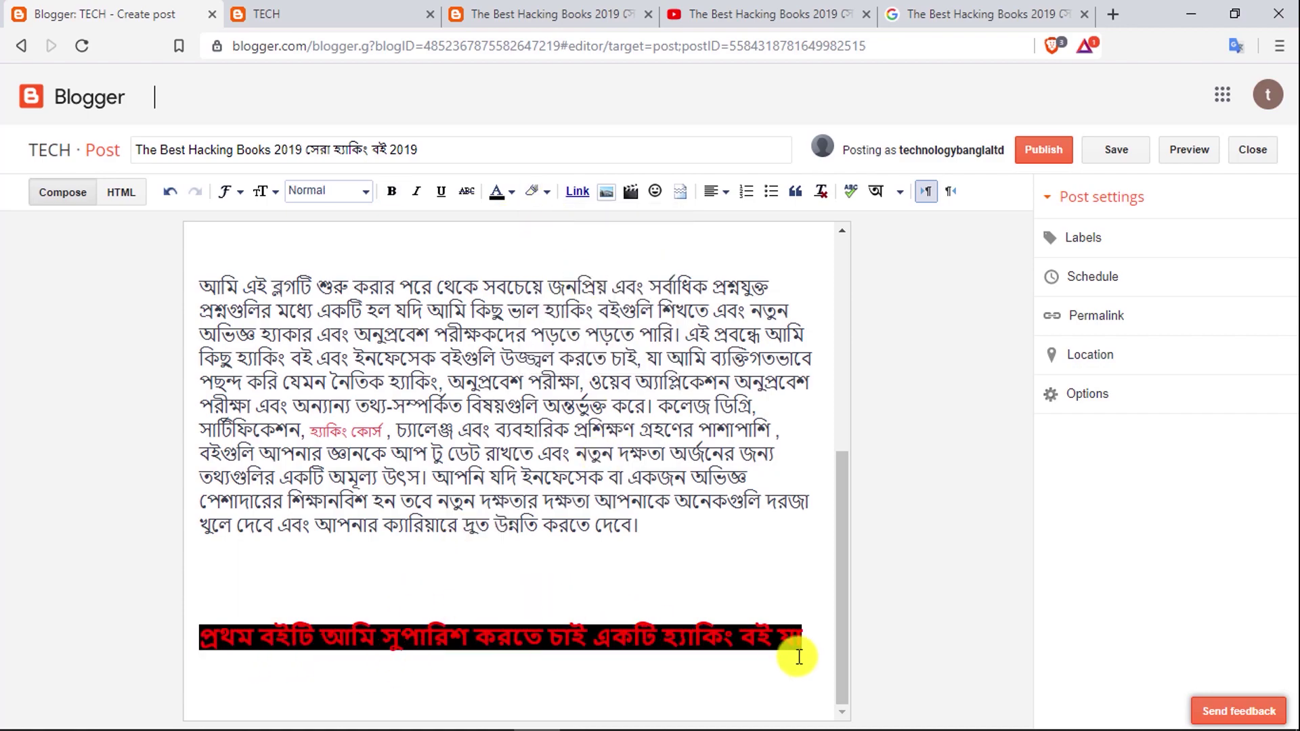
Set the red line's text background color to white
left_click_drag(809, 647, 230, 632)
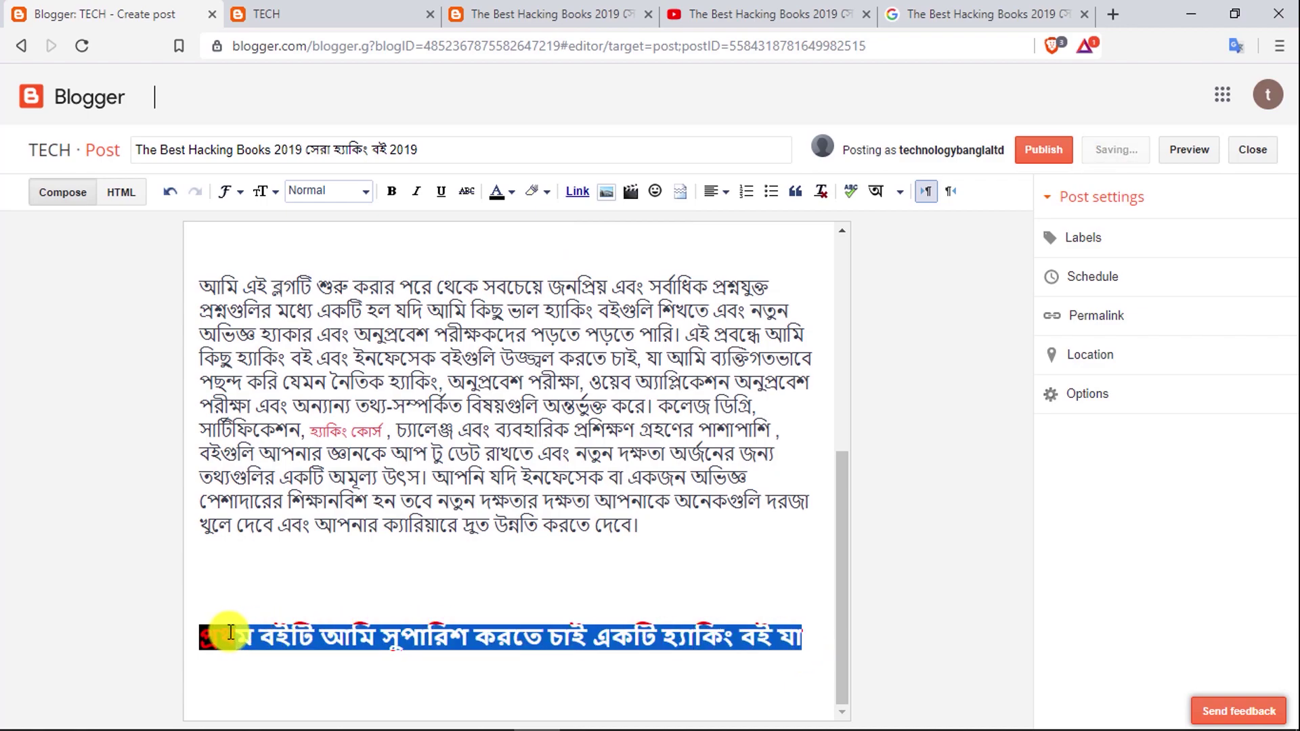
left_click(537, 191)
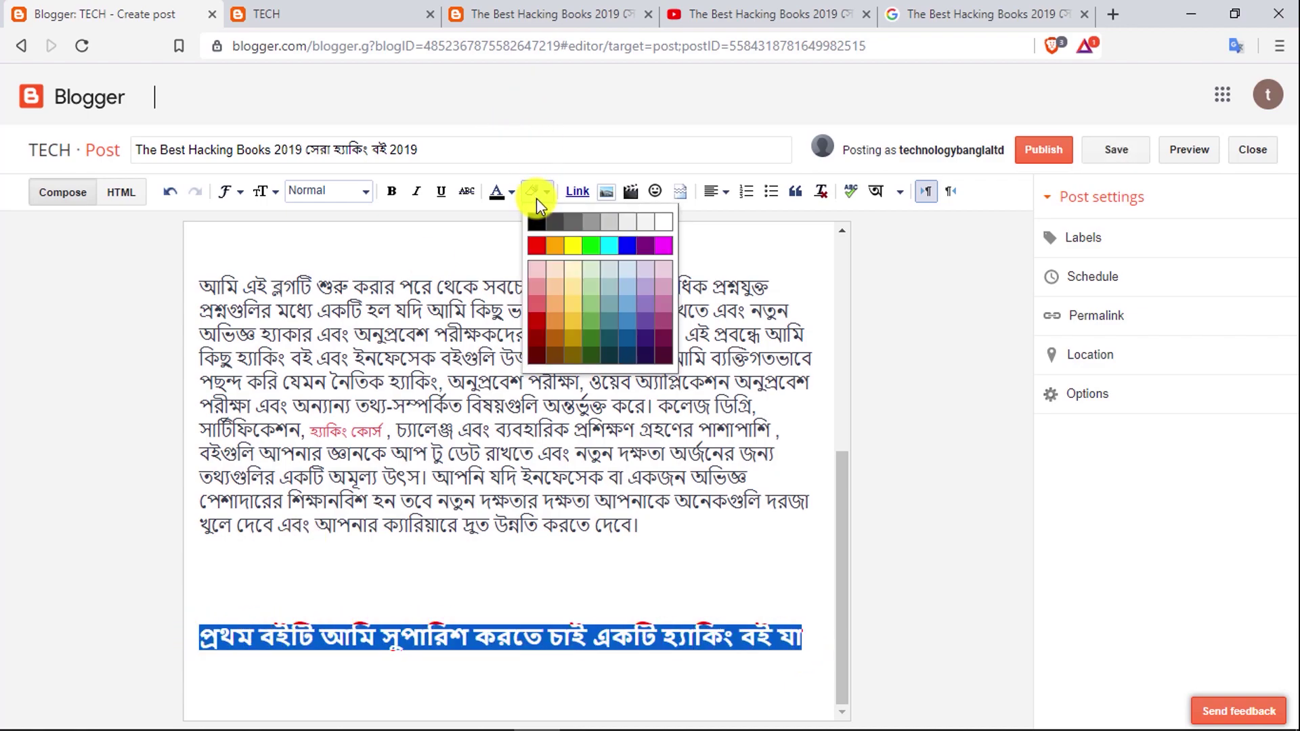
left_click(673, 228)
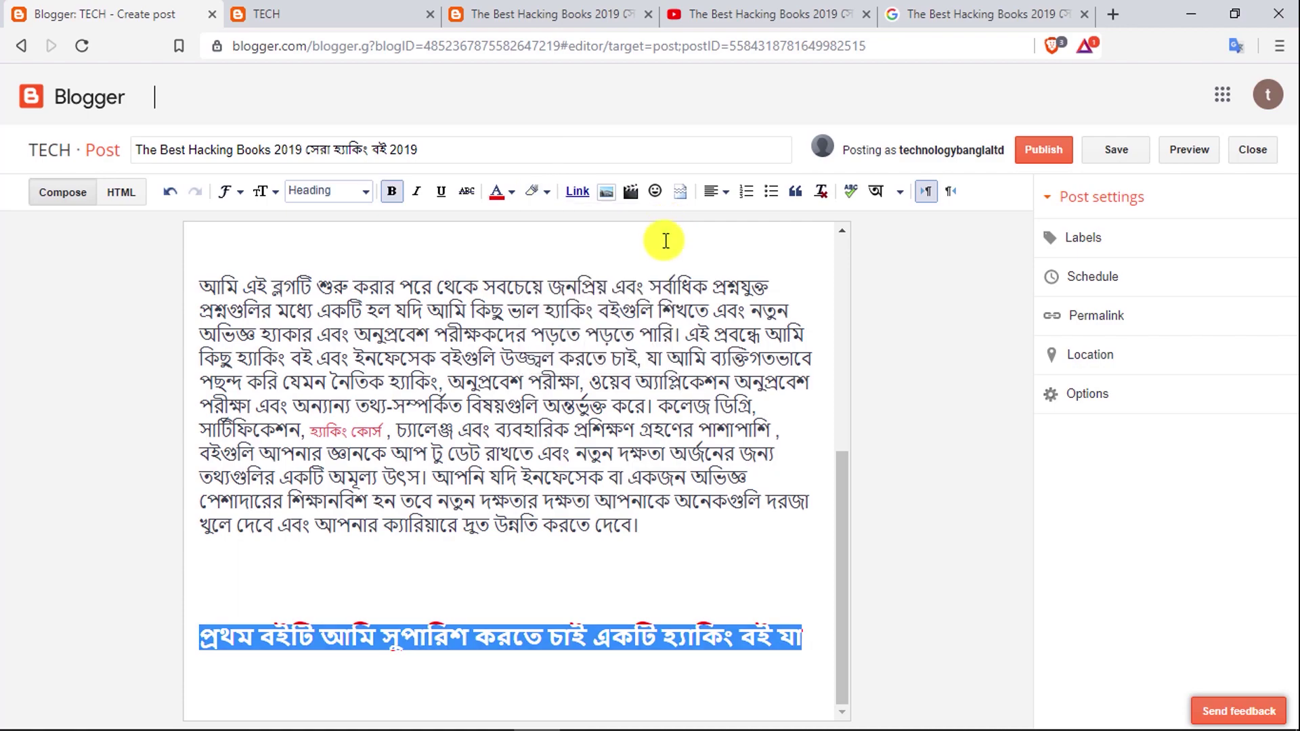
left_click(423, 572)
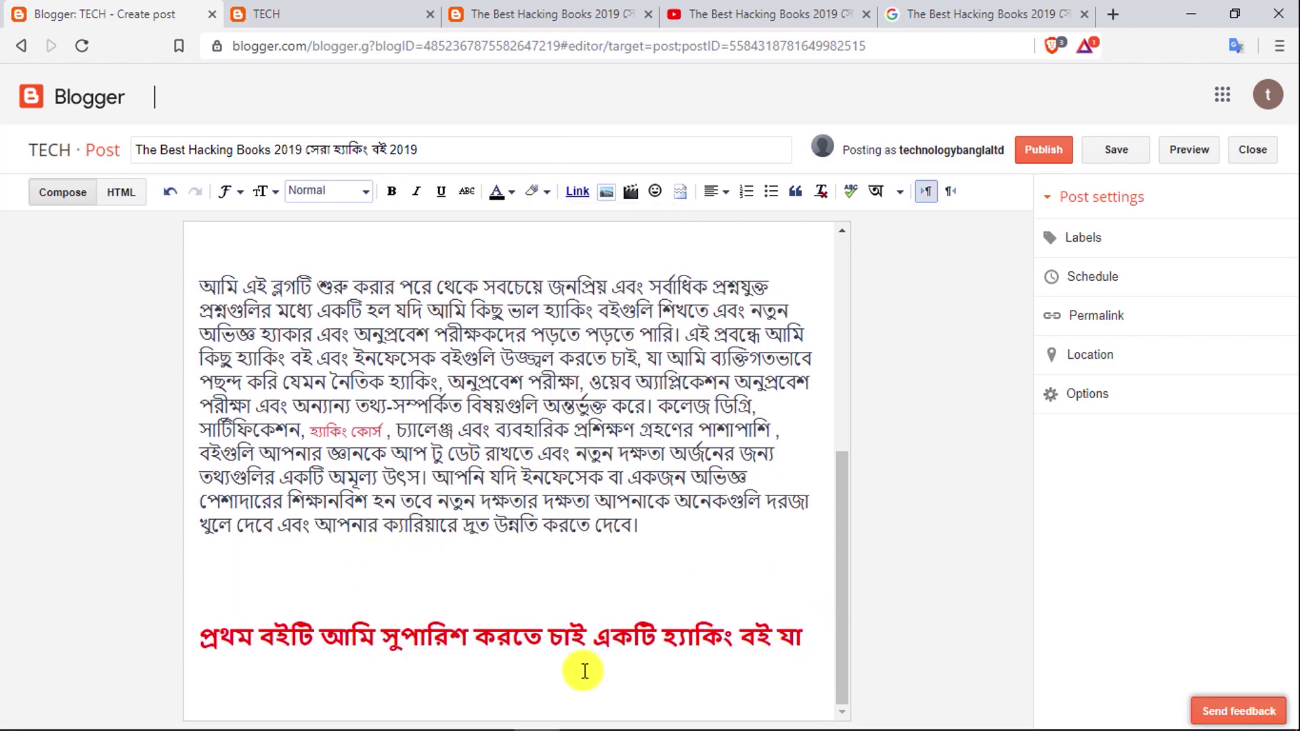
Copy the reference article's second paragraph, above the quote block, and paste it below the red line in the Blogger post
scroll(571, 670, "down", 1)
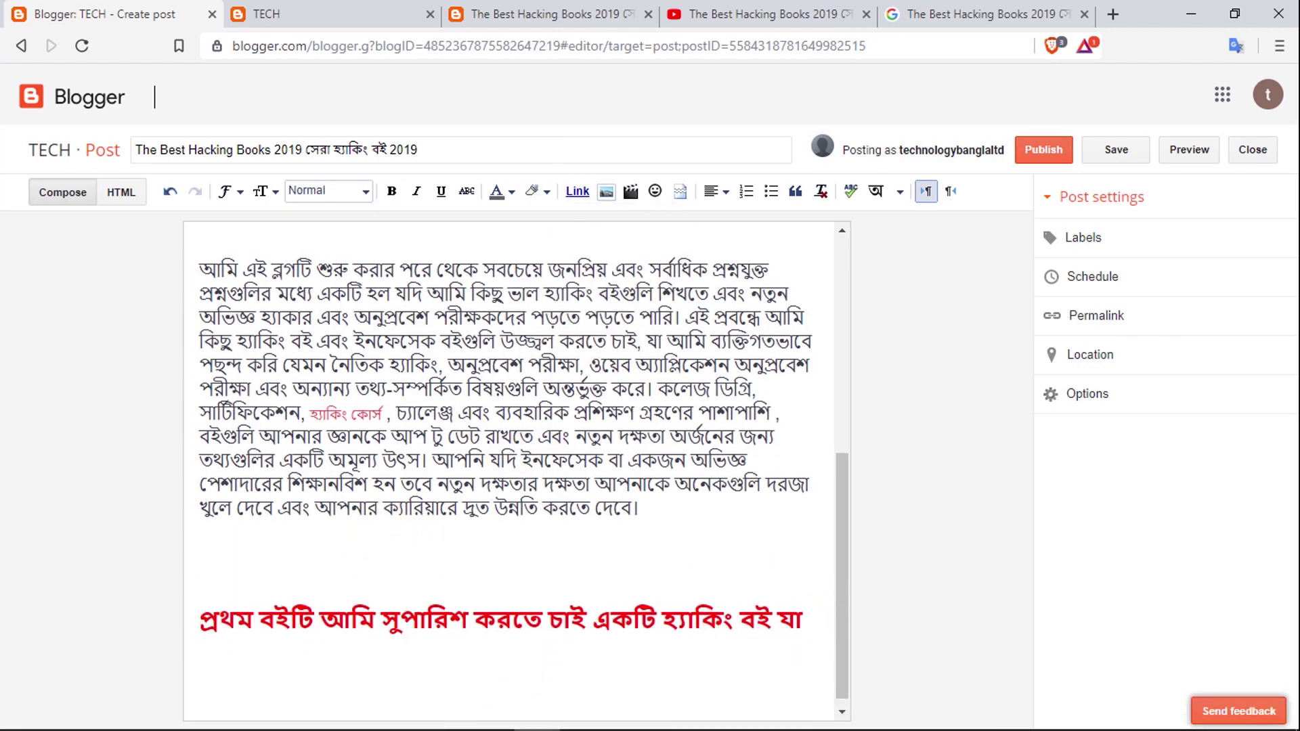
left_click(541, 14)
left_click_drag(187, 332, 482, 485)
right_click(457, 433)
left_click(490, 444)
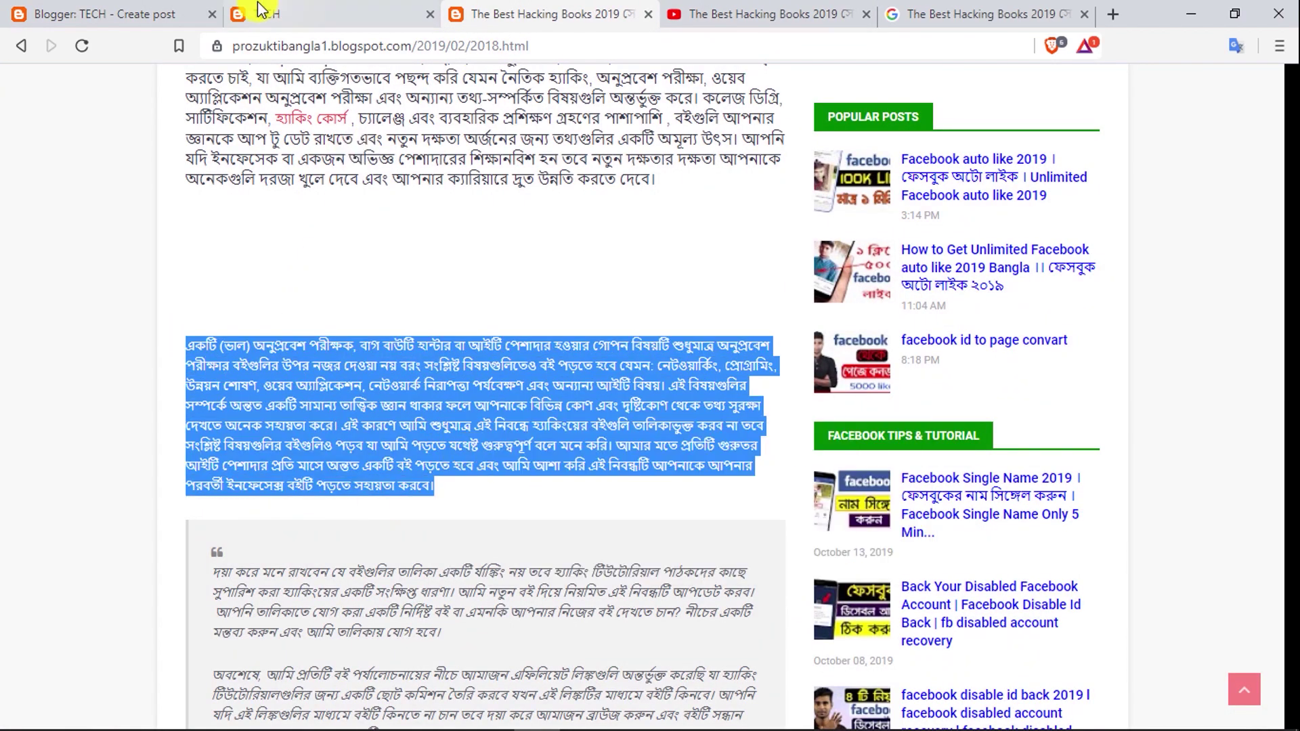
left_click(105, 14)
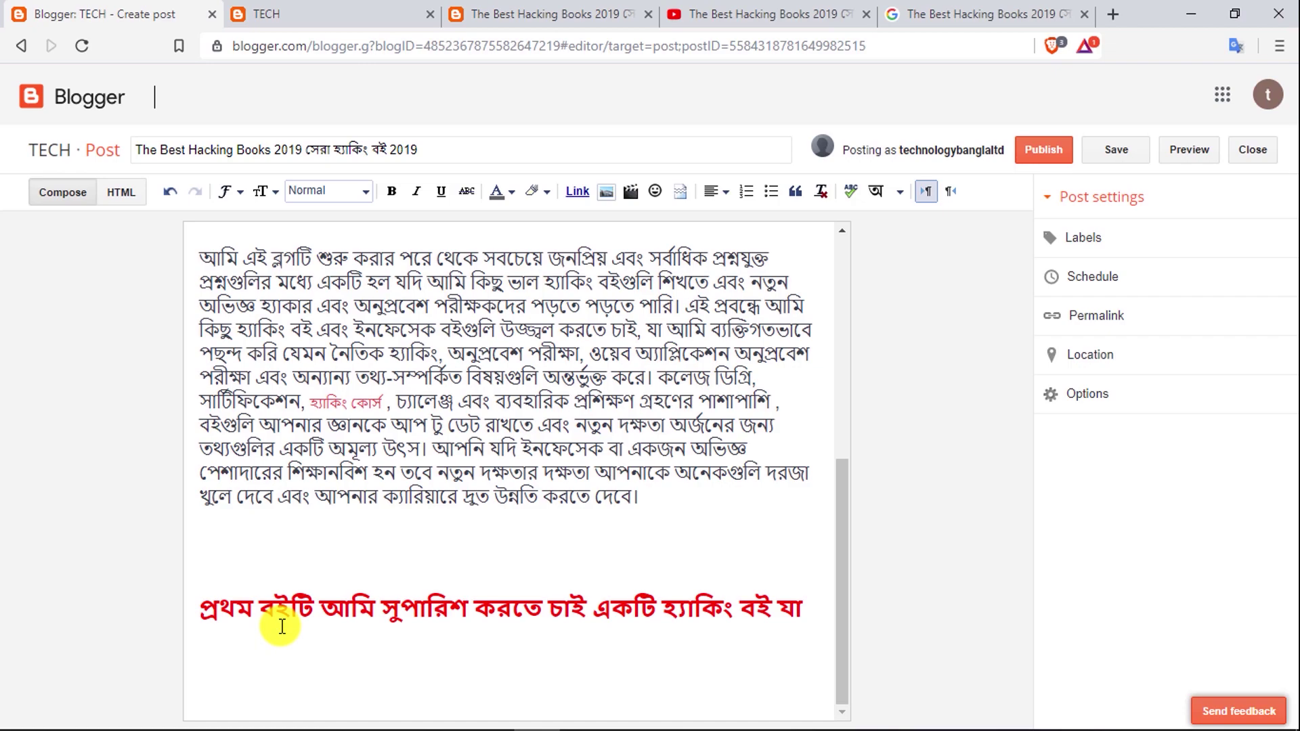
key("ctrl+v")
scroll(406, 624, "down", 2)
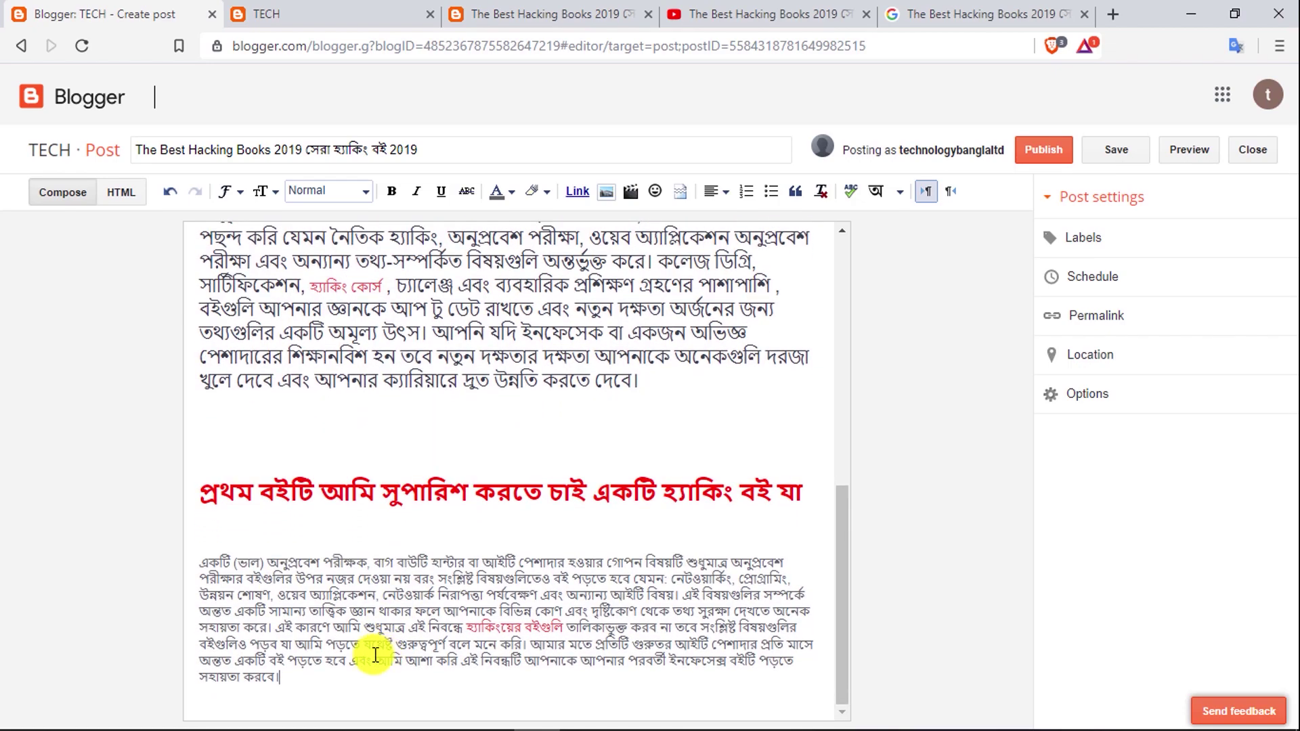
scroll(333, 685, "down", 1)
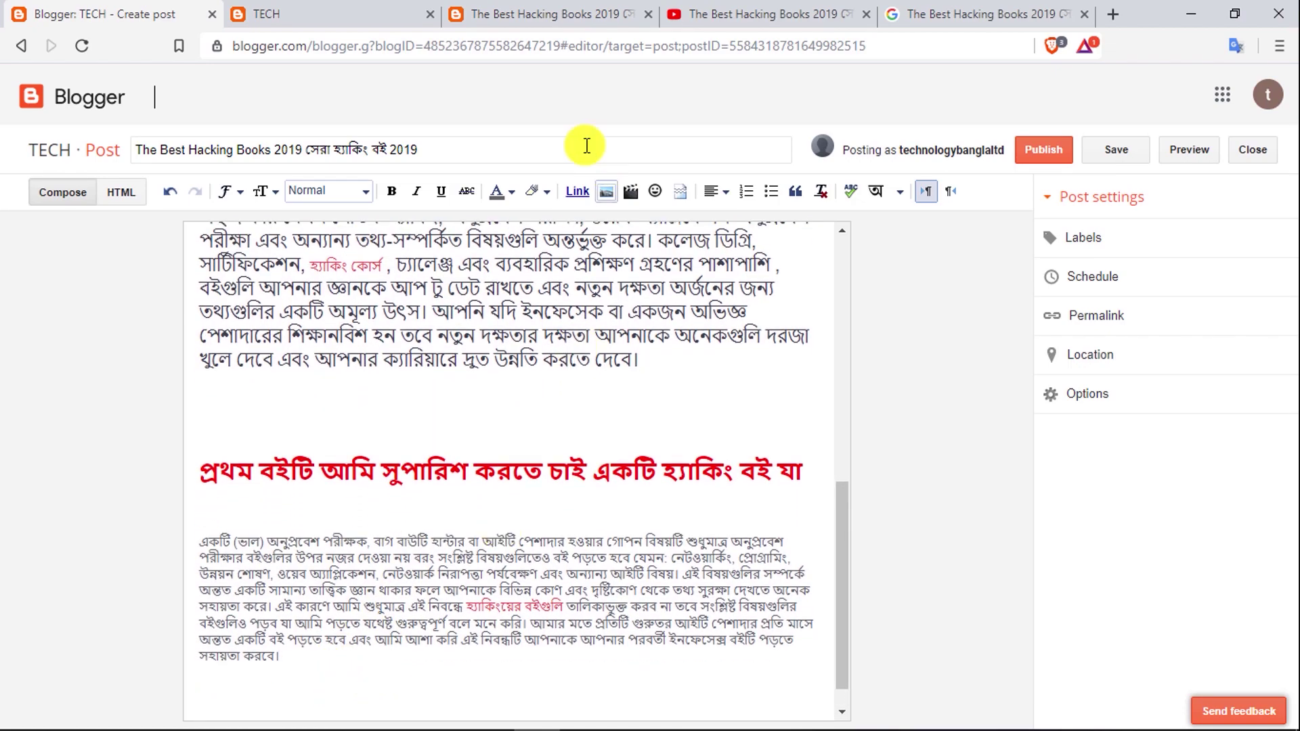
Check the link target of the red link text in the pasted second paragraph
left_click(497, 607)
key("BackSpace")
key("BackSpace")
type("য়ে")
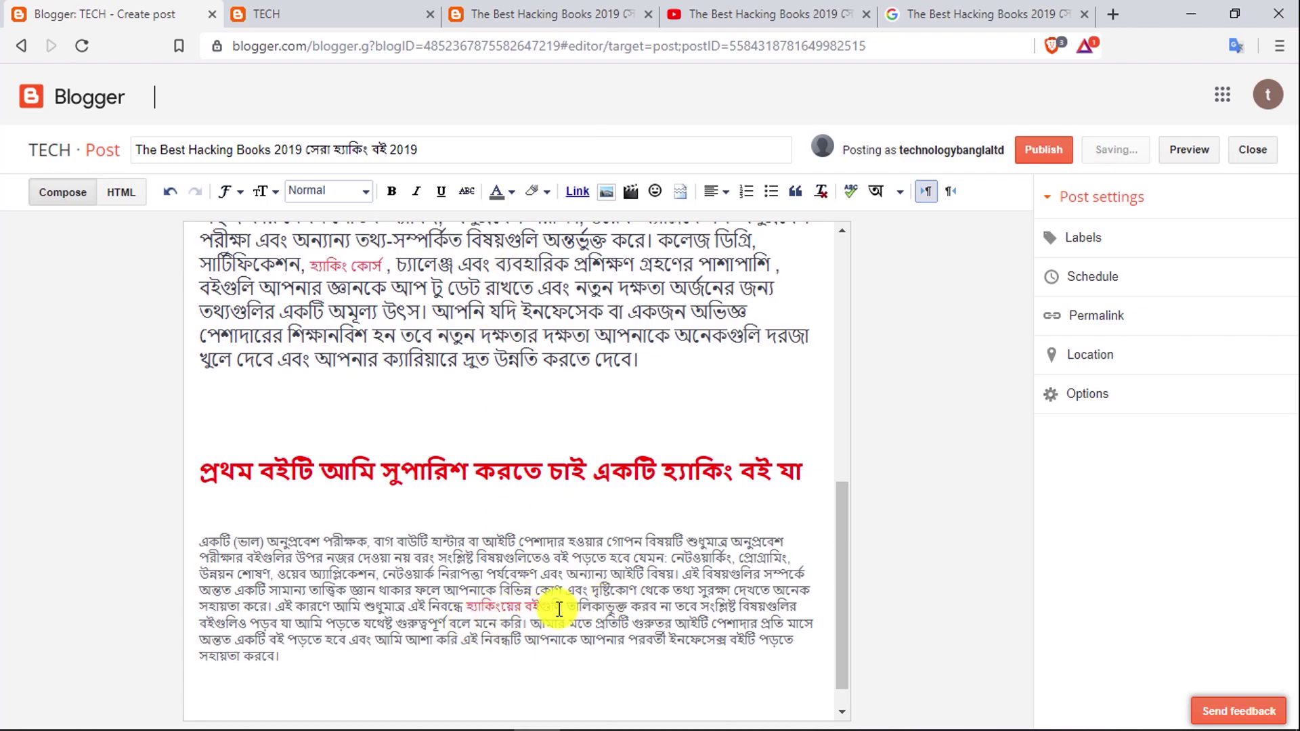
left_click(488, 607)
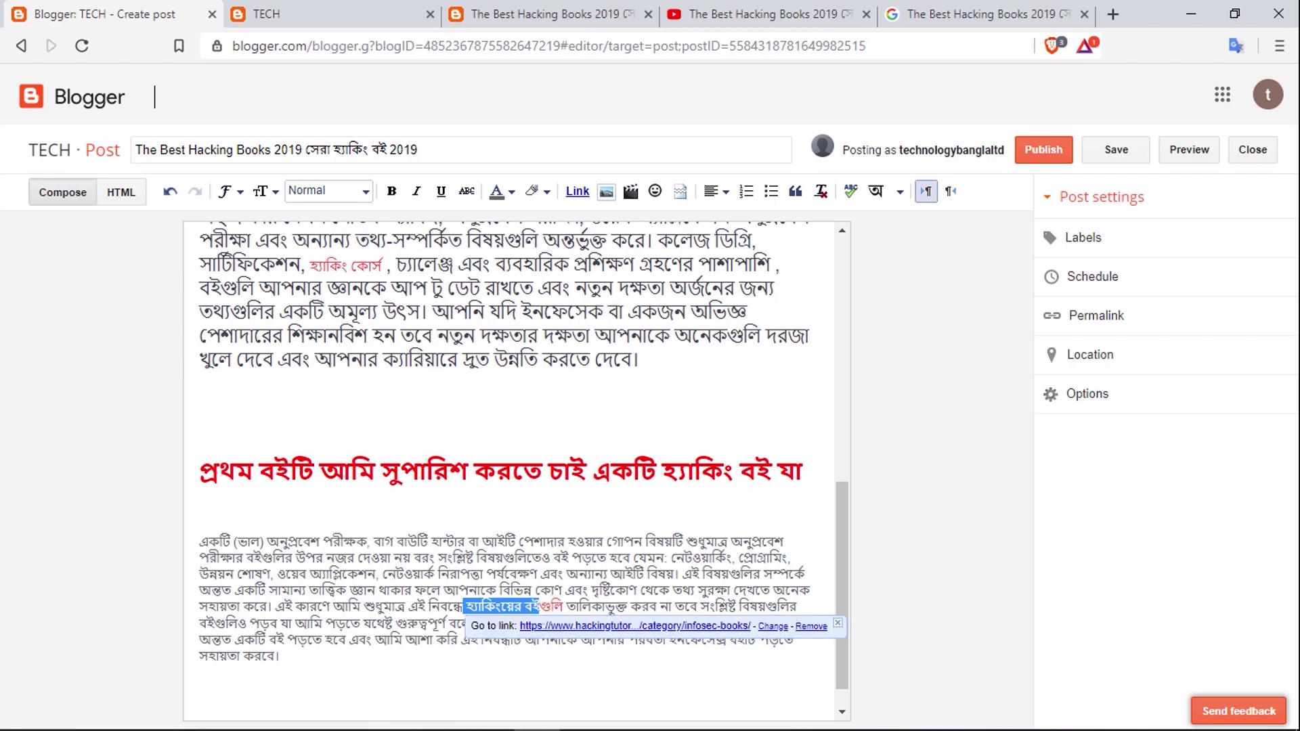
Close the TECH tab and follow the red link in the reference article's second paragraph to view its target page
left_click(430, 14)
left_click(373, 15)
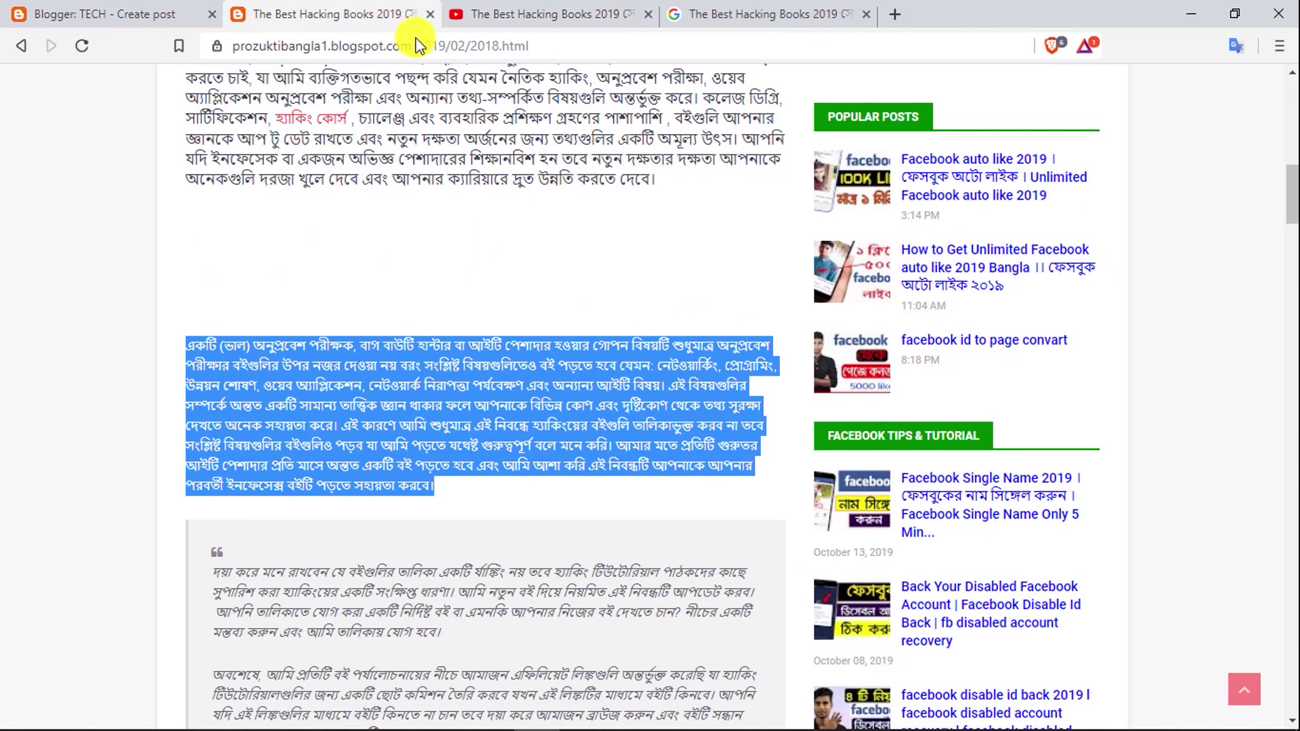
left_click(451, 211)
scroll(472, 258, "up", 3)
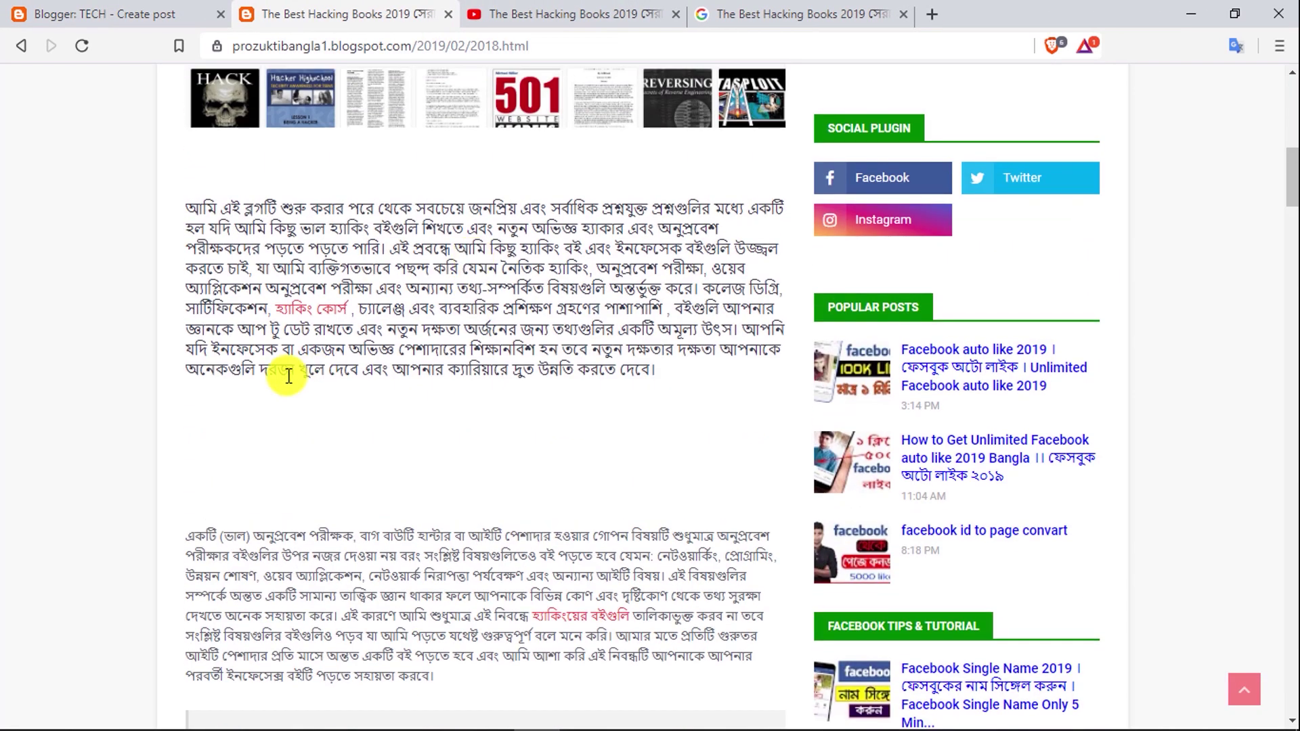
scroll(610, 515, "down", 1)
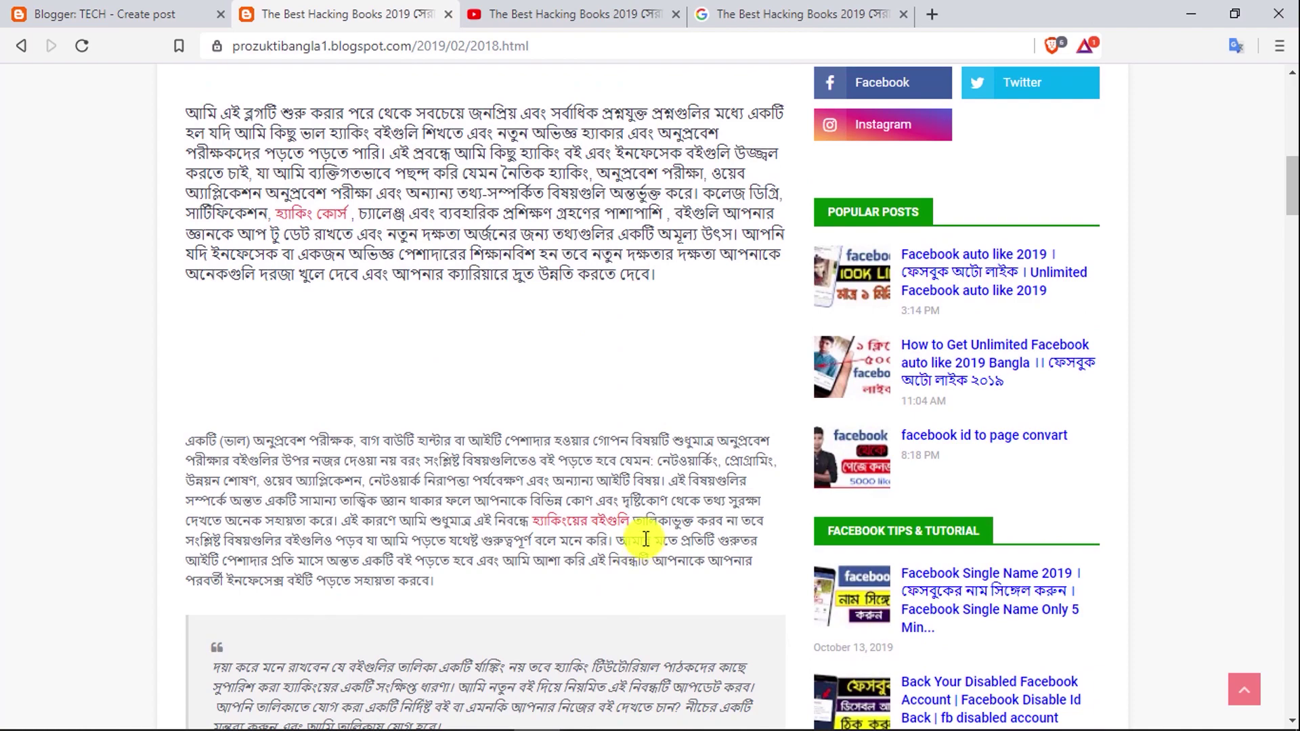
left_click(569, 523)
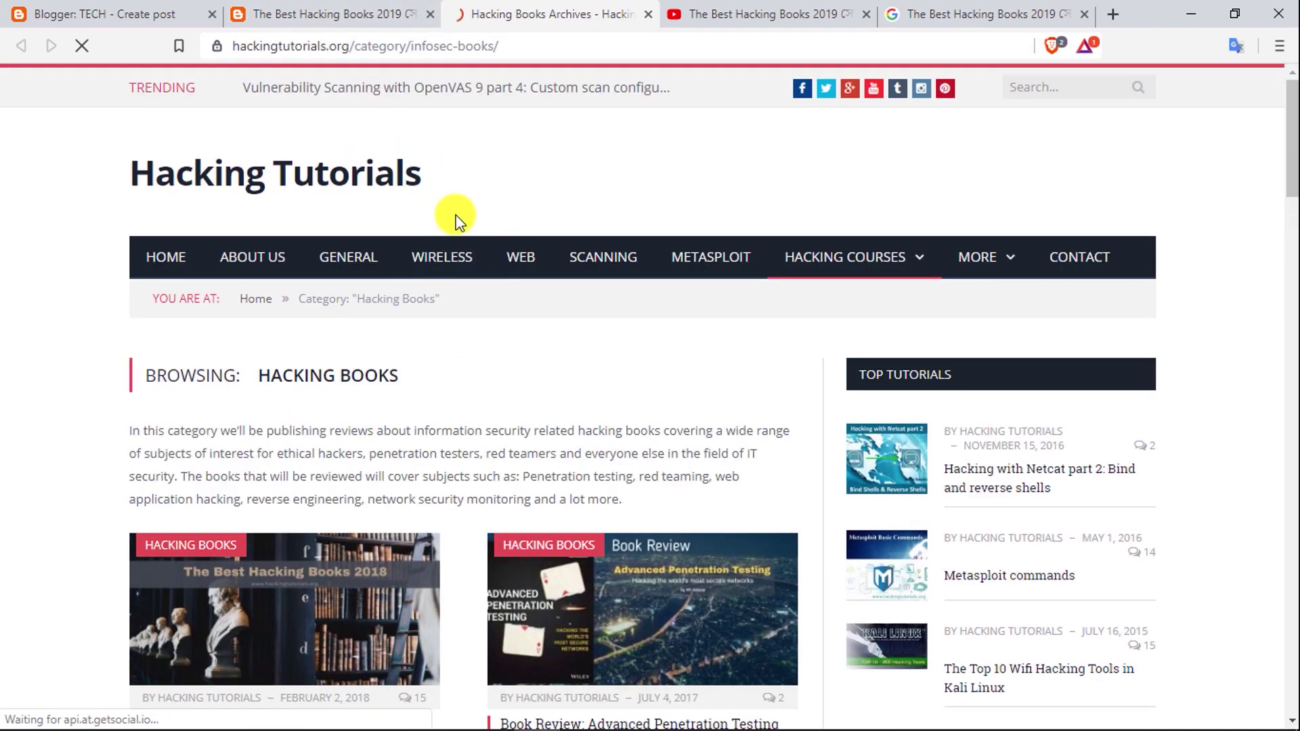
scroll(450, 218, "down", 8)
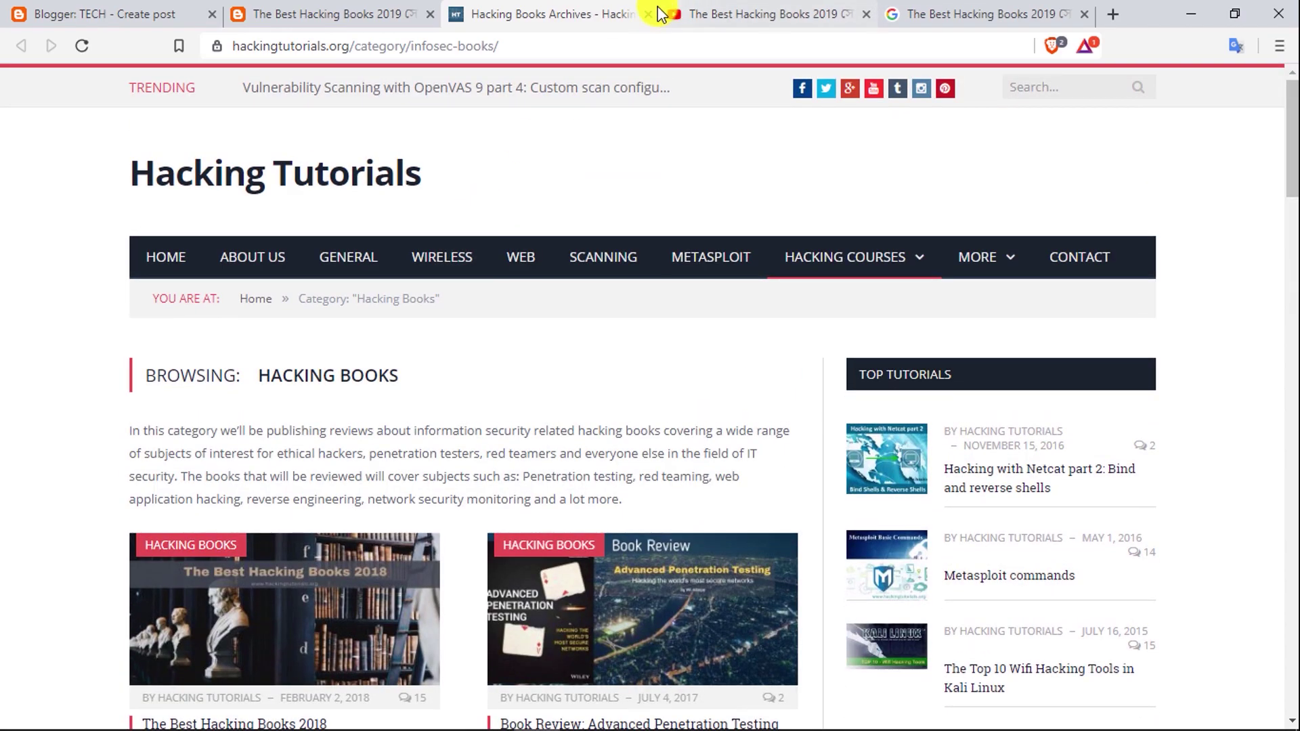
left_click(648, 13)
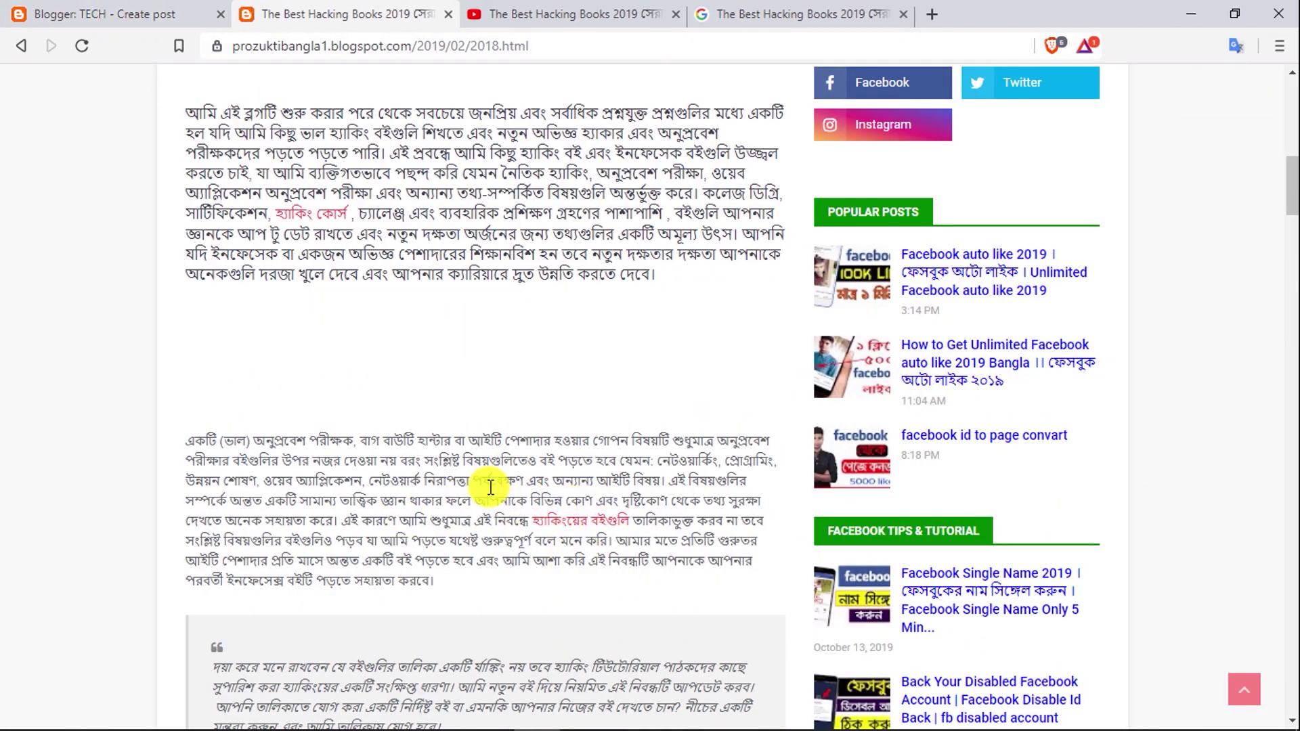
Add the text DOWNLOAD to the Blogger post in the blank space between the first paragraph and the red line
scroll(576, 500, "up", 5)
left_click(160, 12)
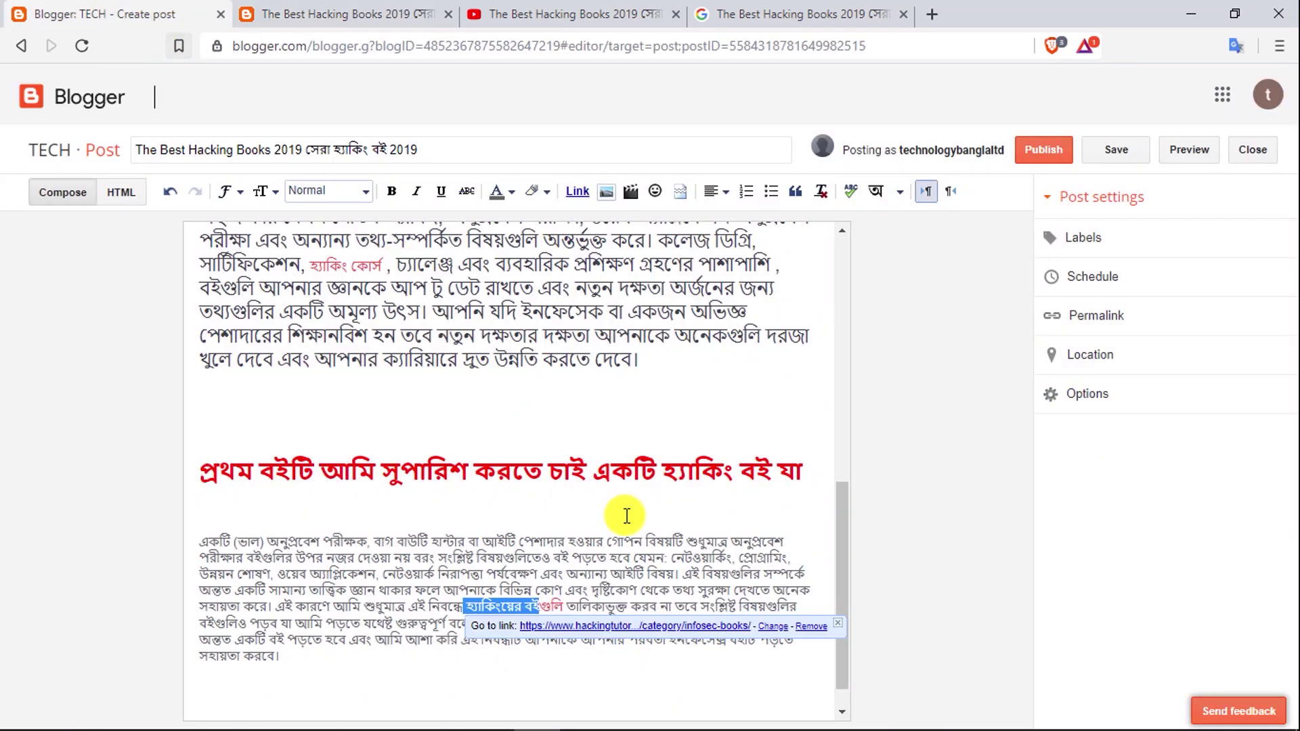
left_click(390, 416)
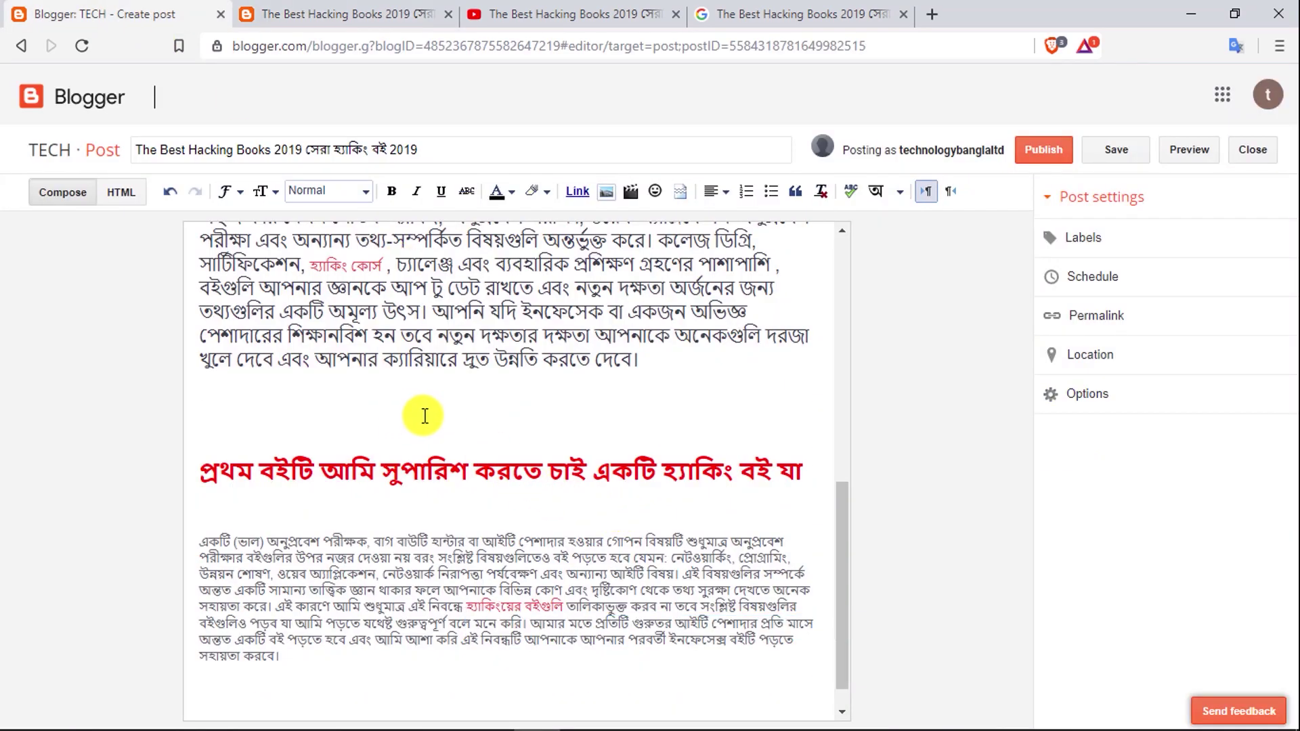
type("DOWNLOAD")
scroll(278, 521, "up", 2)
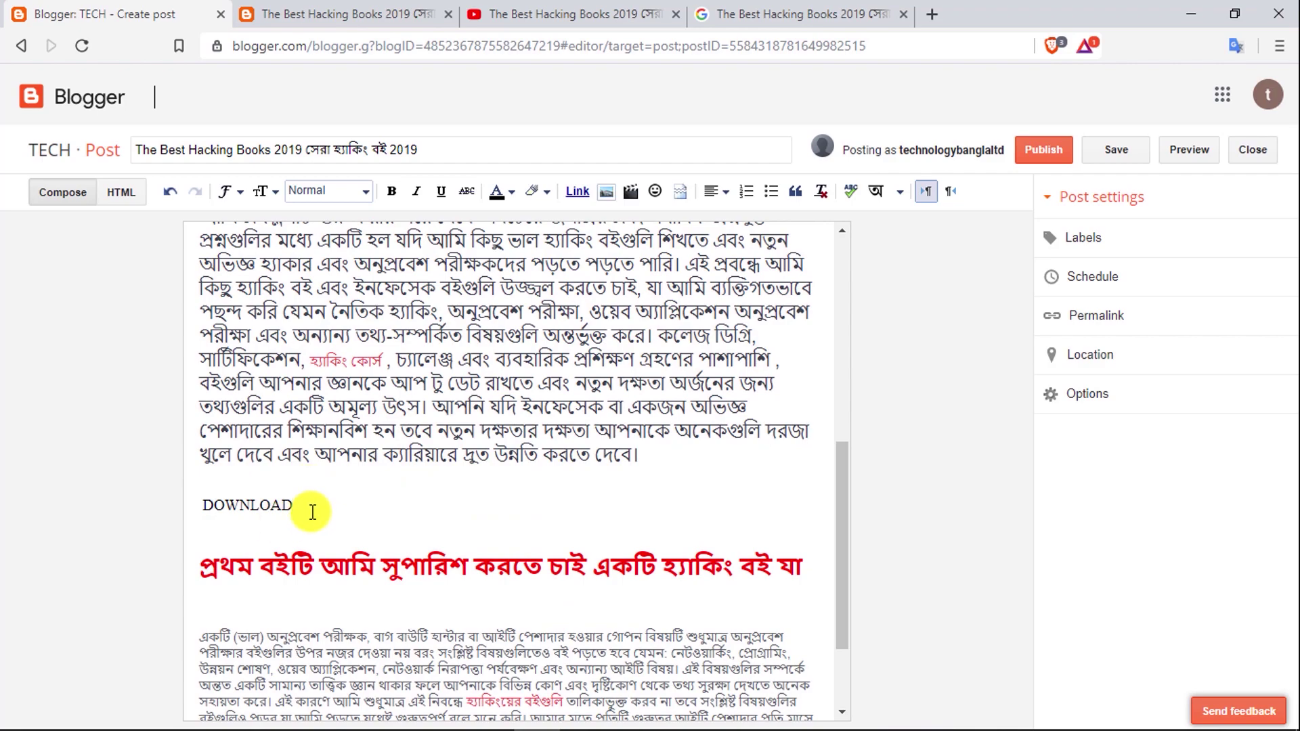
Set the DOWNLOAD text to Large and shift it to the middle of its line
left_click_drag(295, 505, 198, 505)
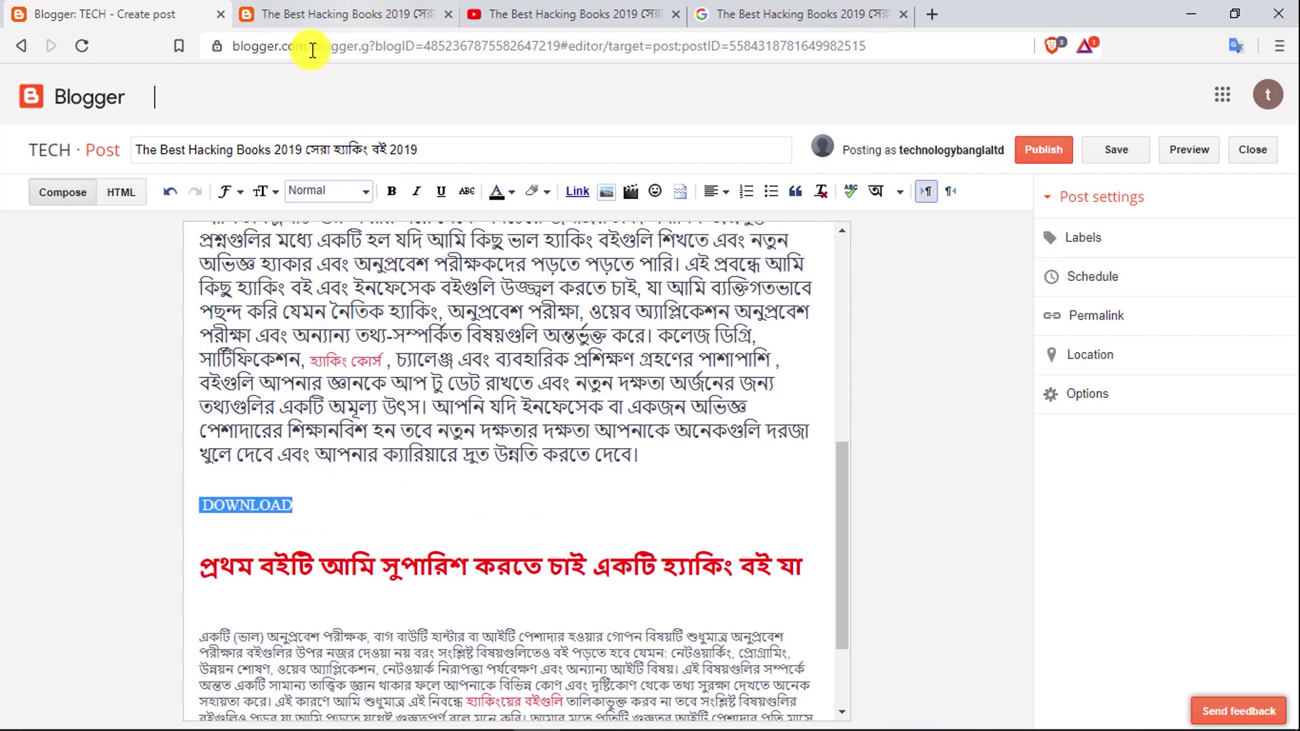
left_click(271, 194)
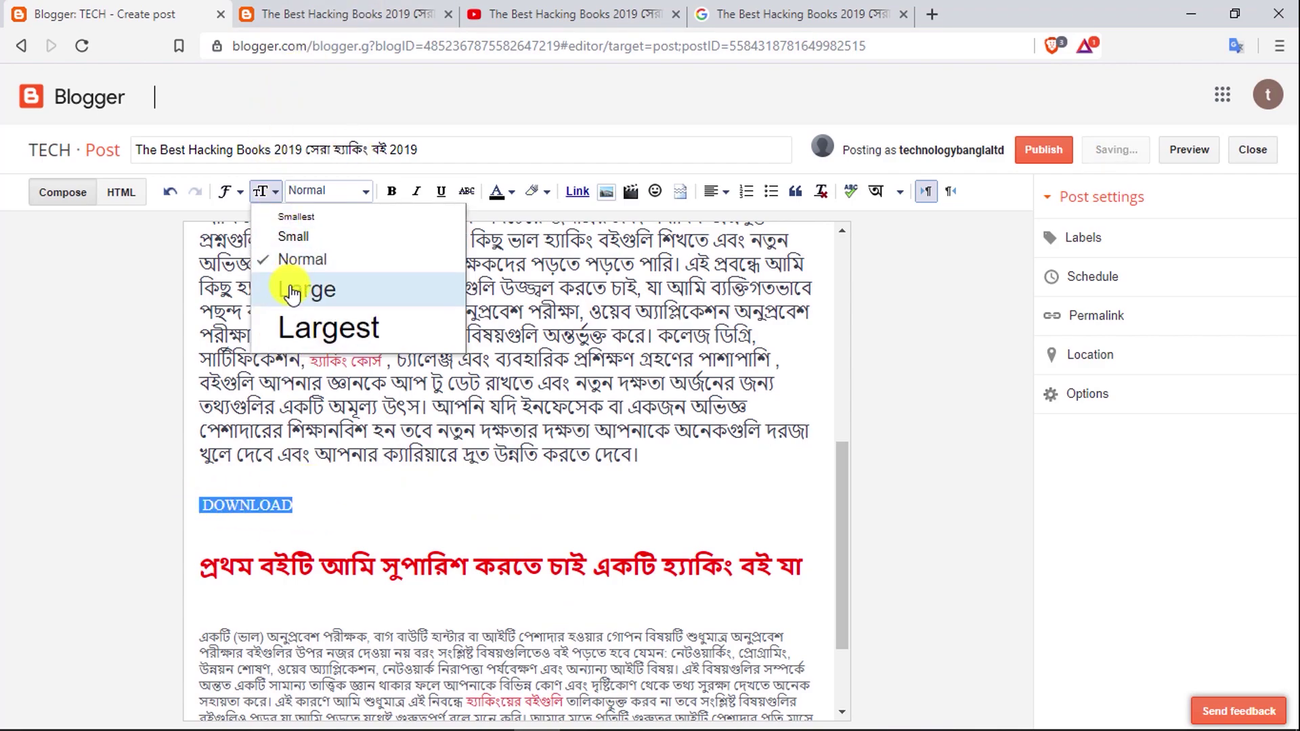
left_click(291, 288)
left_click(197, 510)
scroll(203, 508, "down", 2)
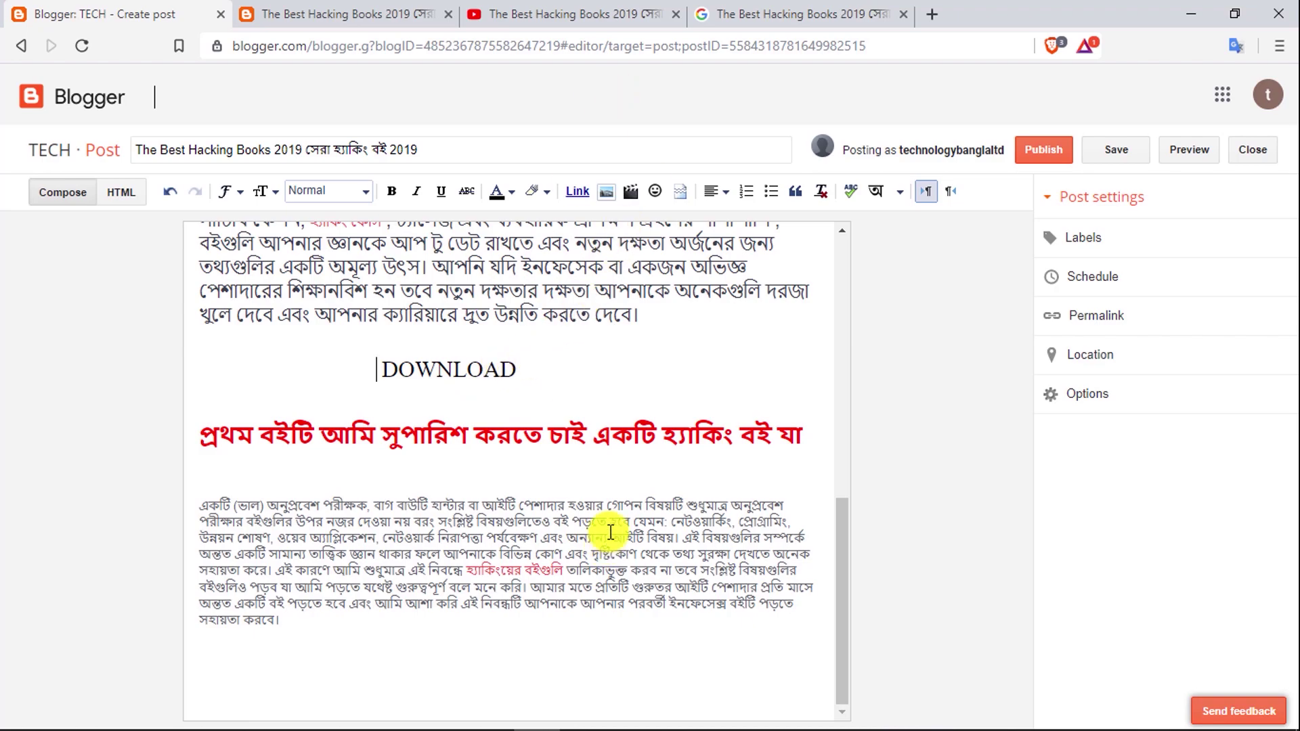
Start a link on the DOWNLOAD text and enter the reference article's address, prozuktibangla1.blogspot.com/2019/02/2018.html, copied after opening it from the Google results
left_click_drag(527, 372, 380, 368)
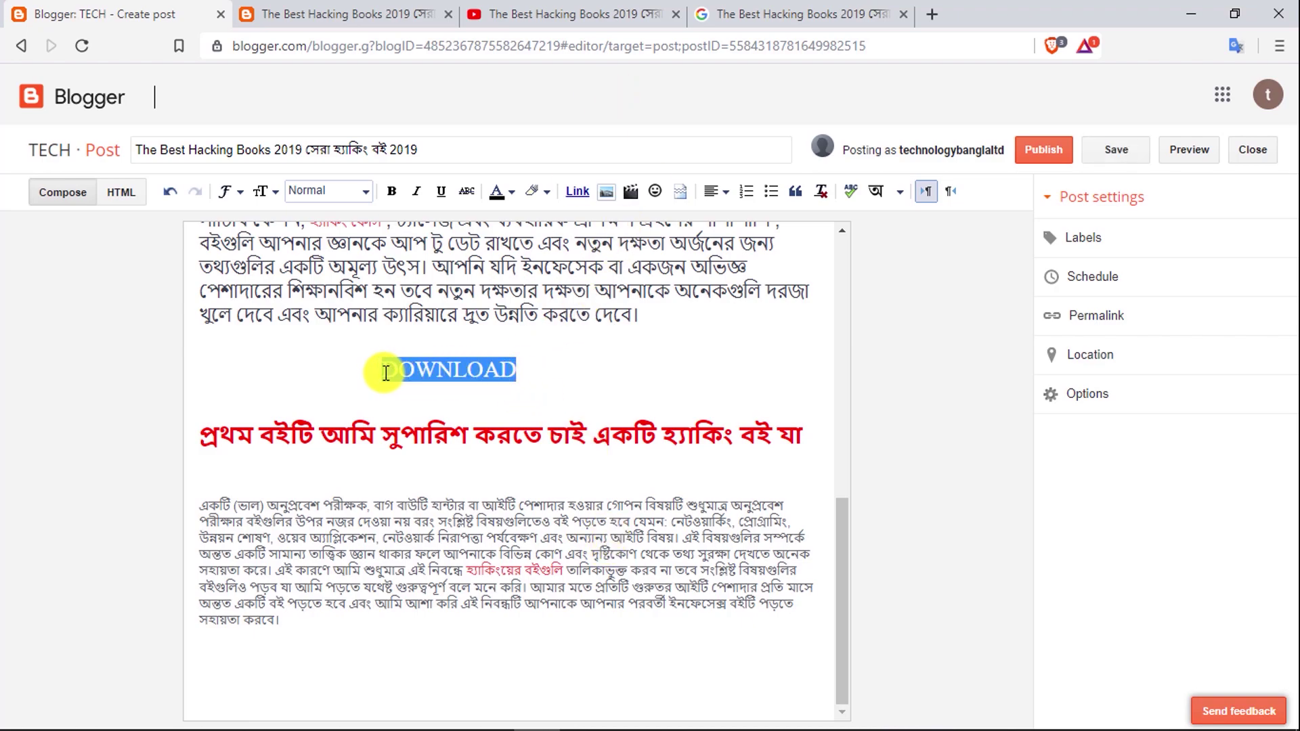
left_click(577, 197)
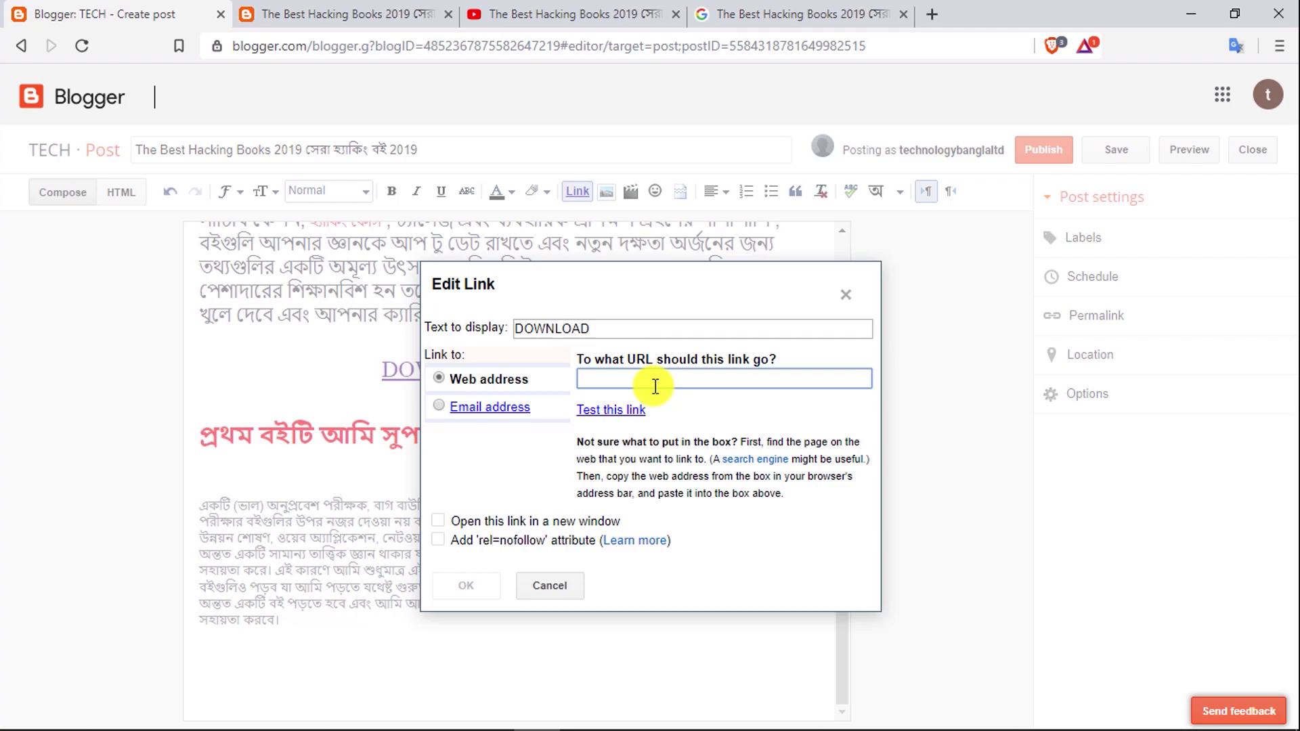
left_click(822, 8)
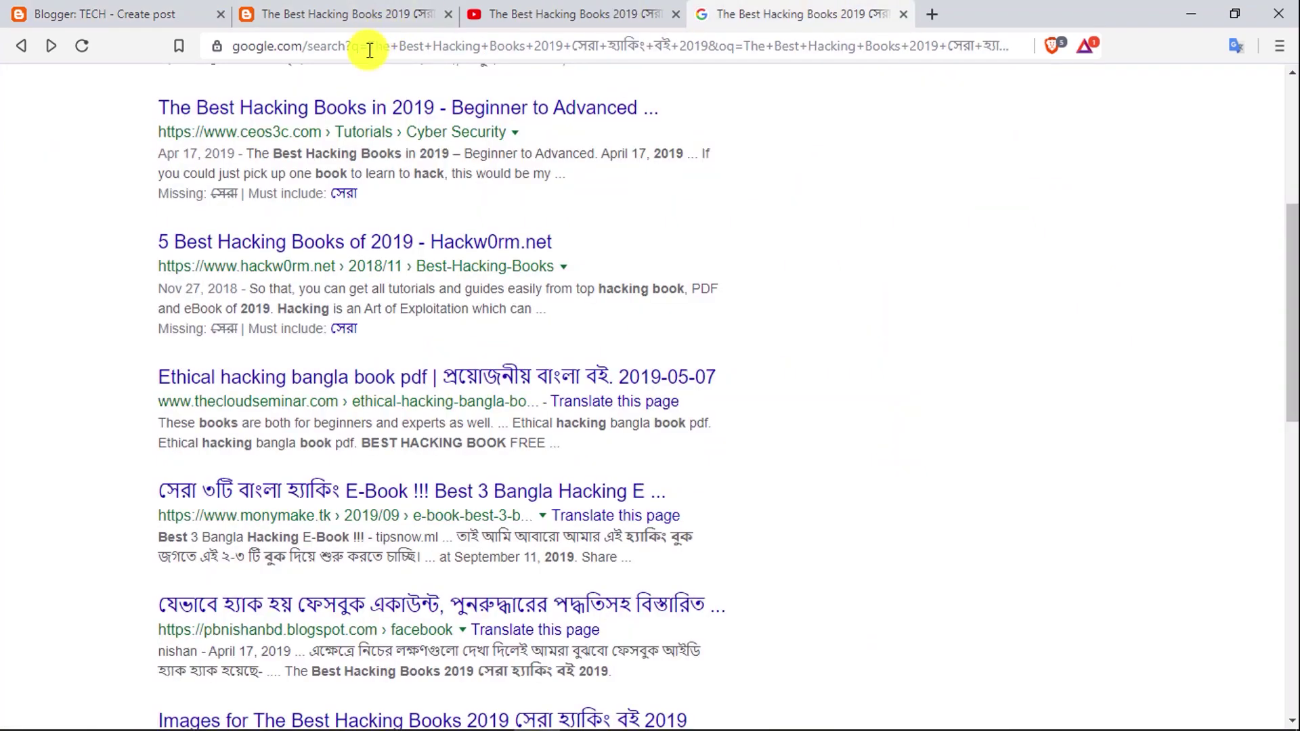
scroll(363, 87, "up", 5)
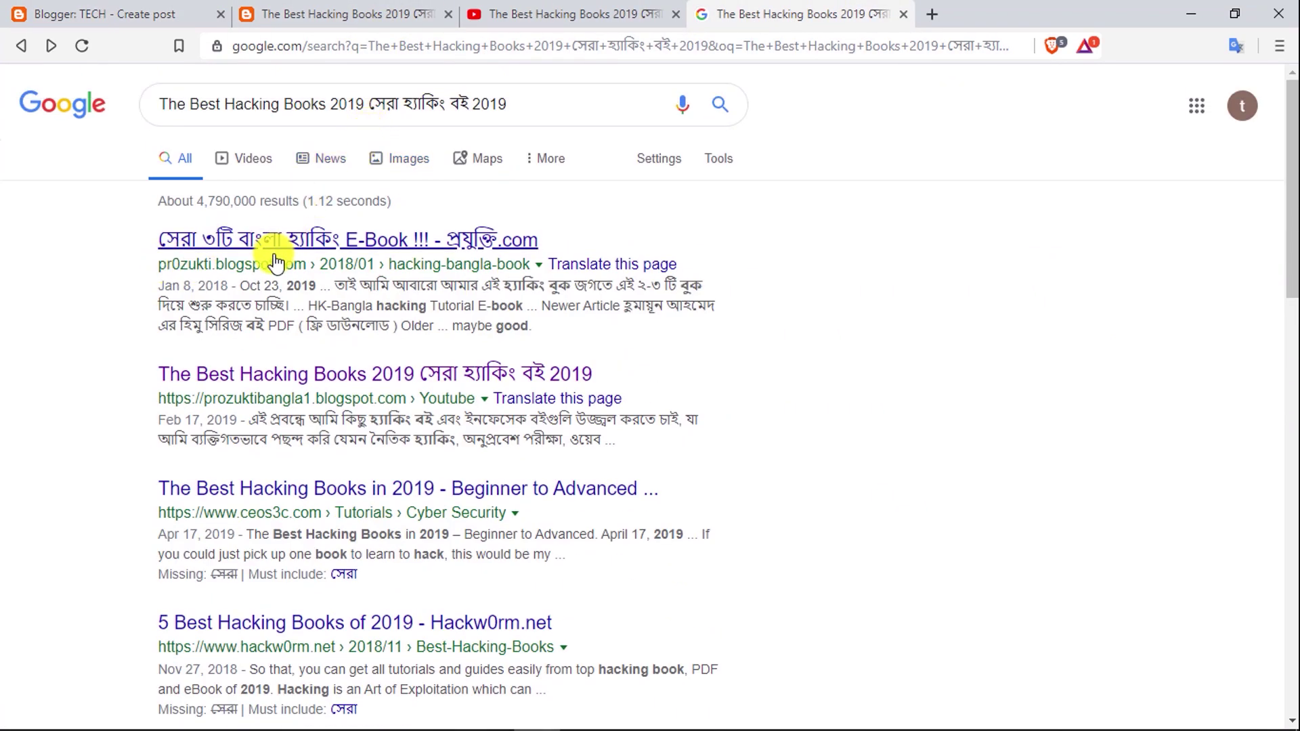
left_click(278, 390)
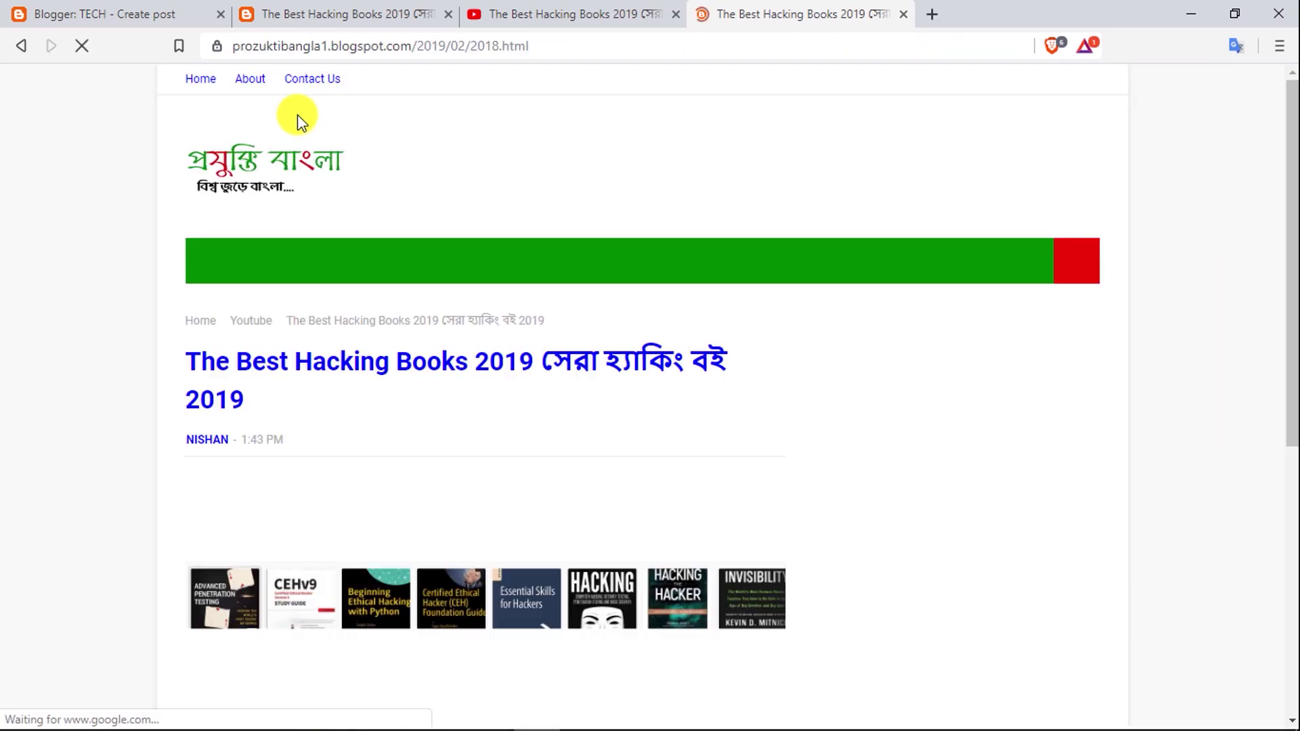
left_click(362, 45)
right_click(362, 46)
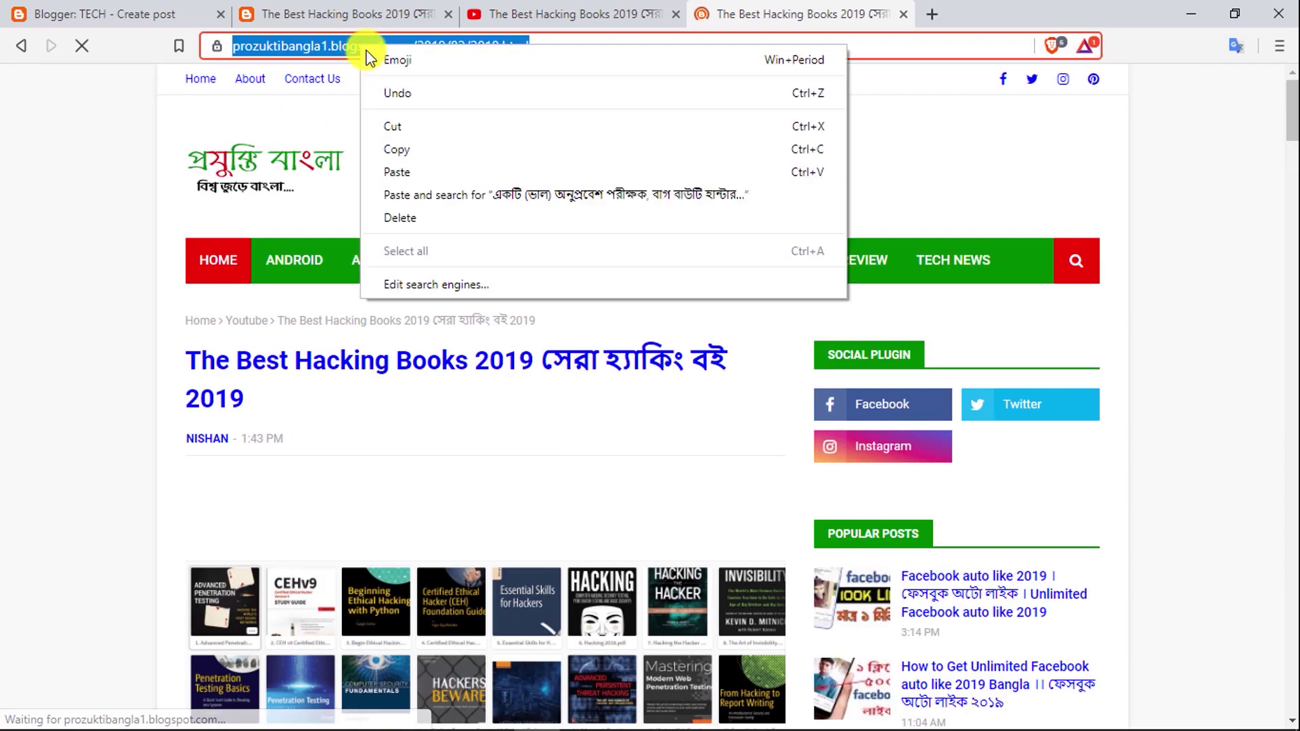
left_click(406, 127)
left_click(102, 15)
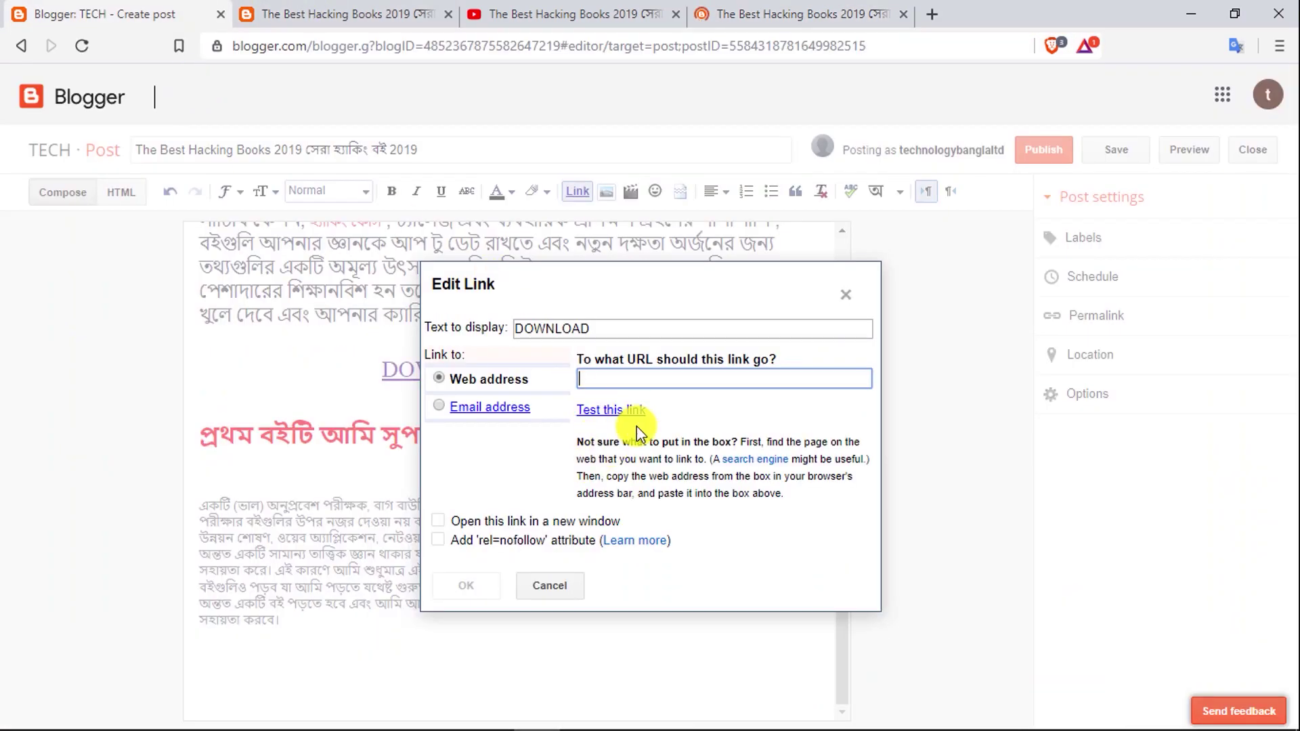
right_click(615, 381)
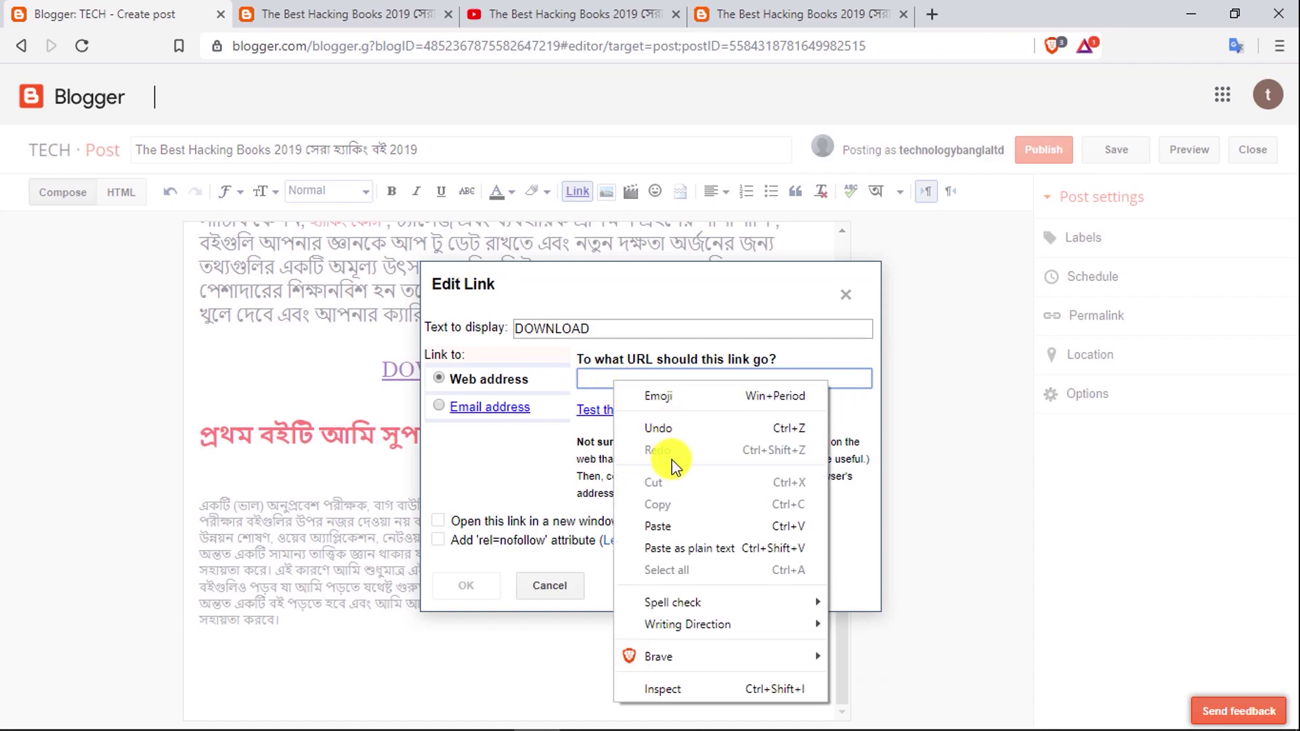
left_click(667, 526)
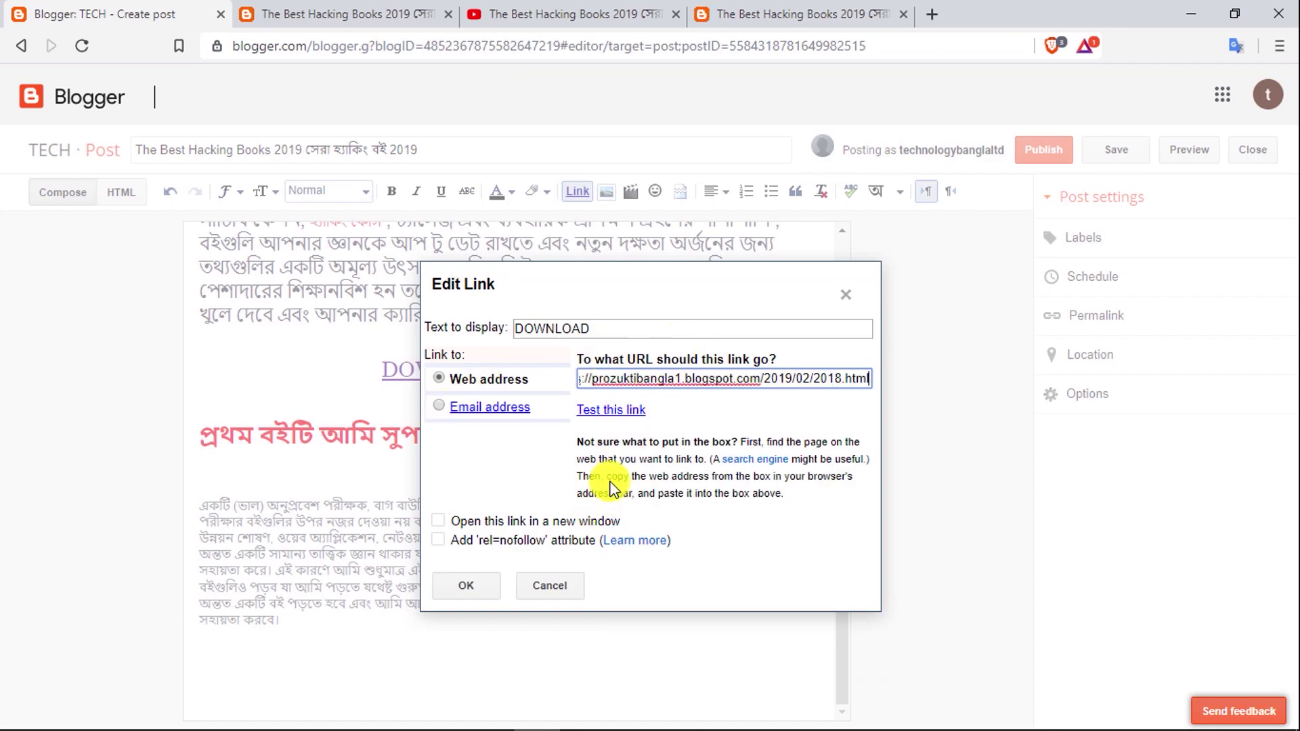
Test the DOWNLOAD link's target page in its own window, then apply the link
left_click(628, 418)
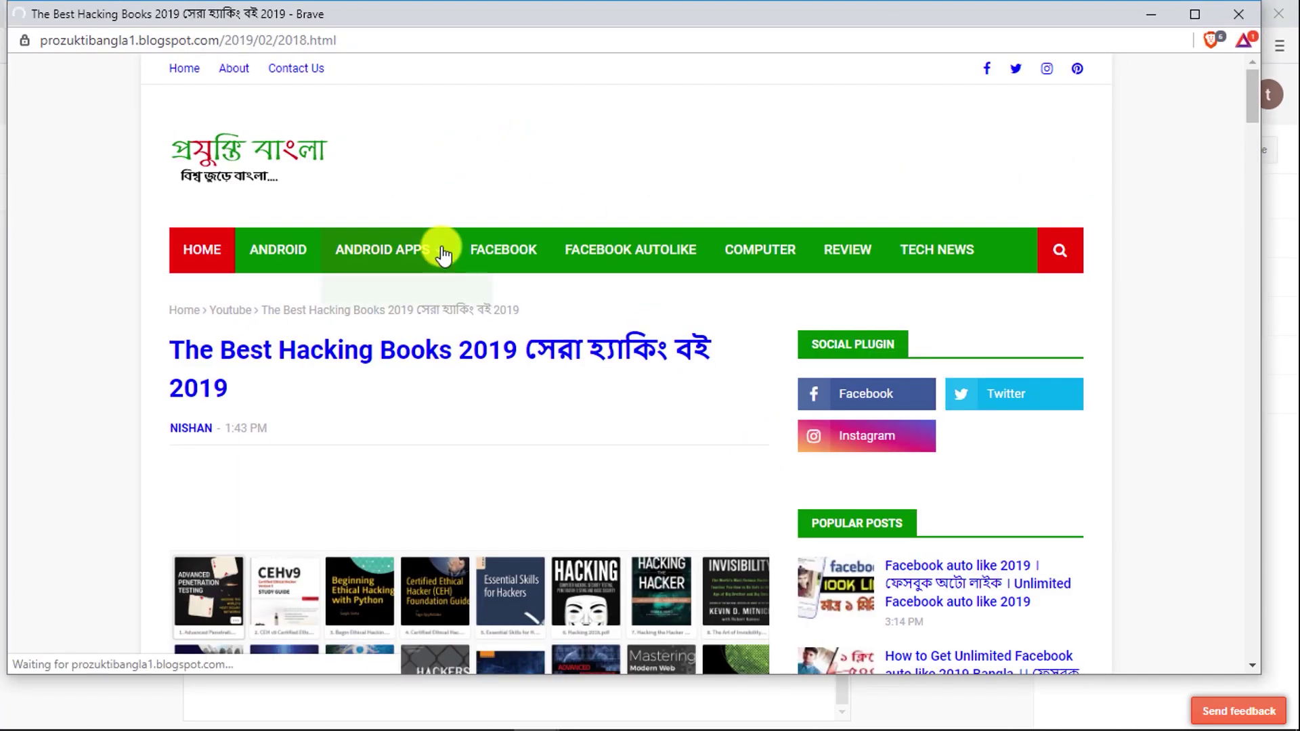
scroll(447, 265, "down", 5)
scroll(450, 268, "down", 3)
scroll(449, 267, "up", 9)
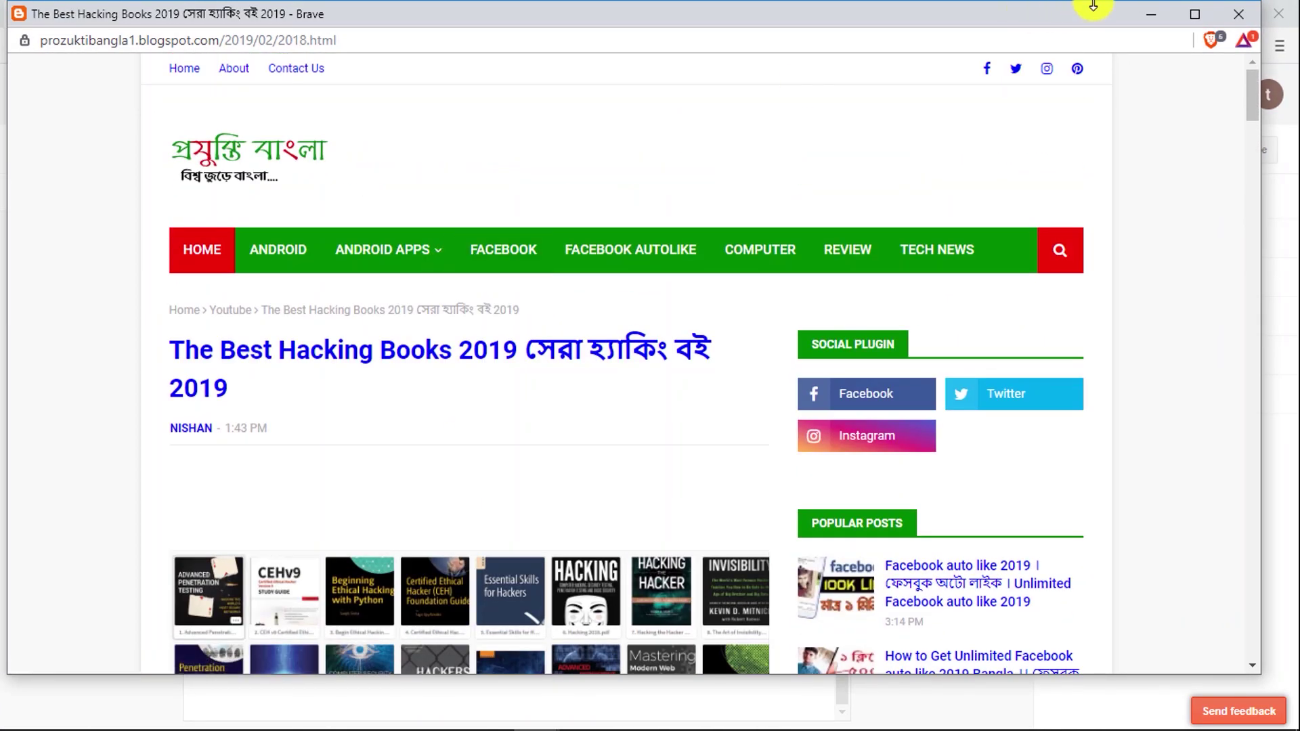
left_click(1234, 19)
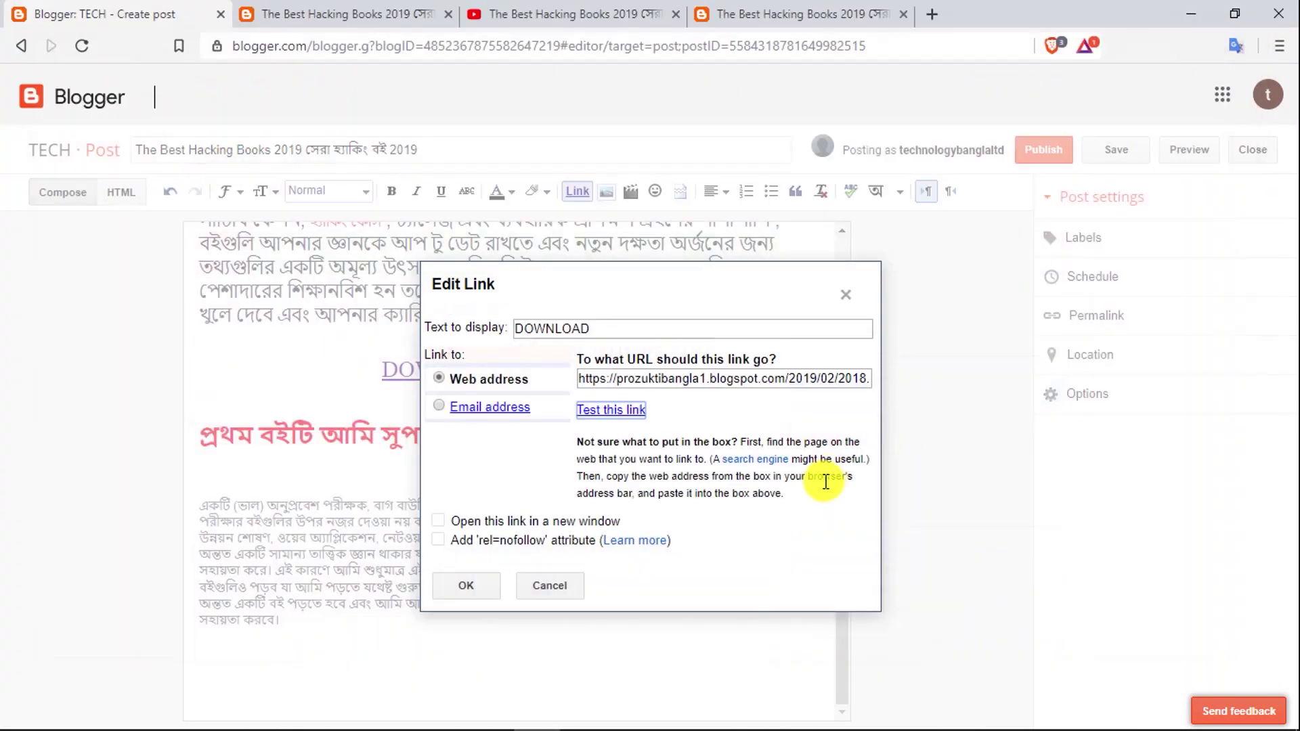
left_click(480, 585)
left_click(603, 369)
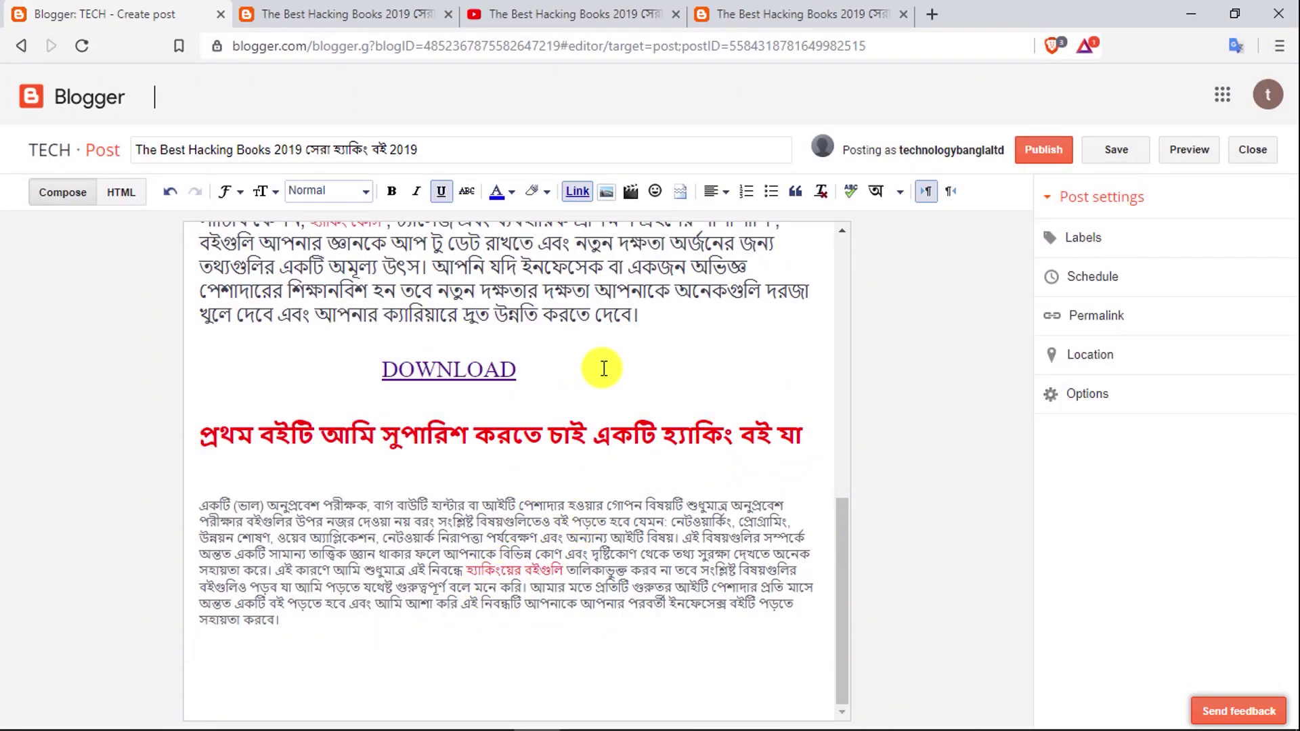
Compare the draft around the DOWNLOAD link with the reference article
mouse_move(578, 704)
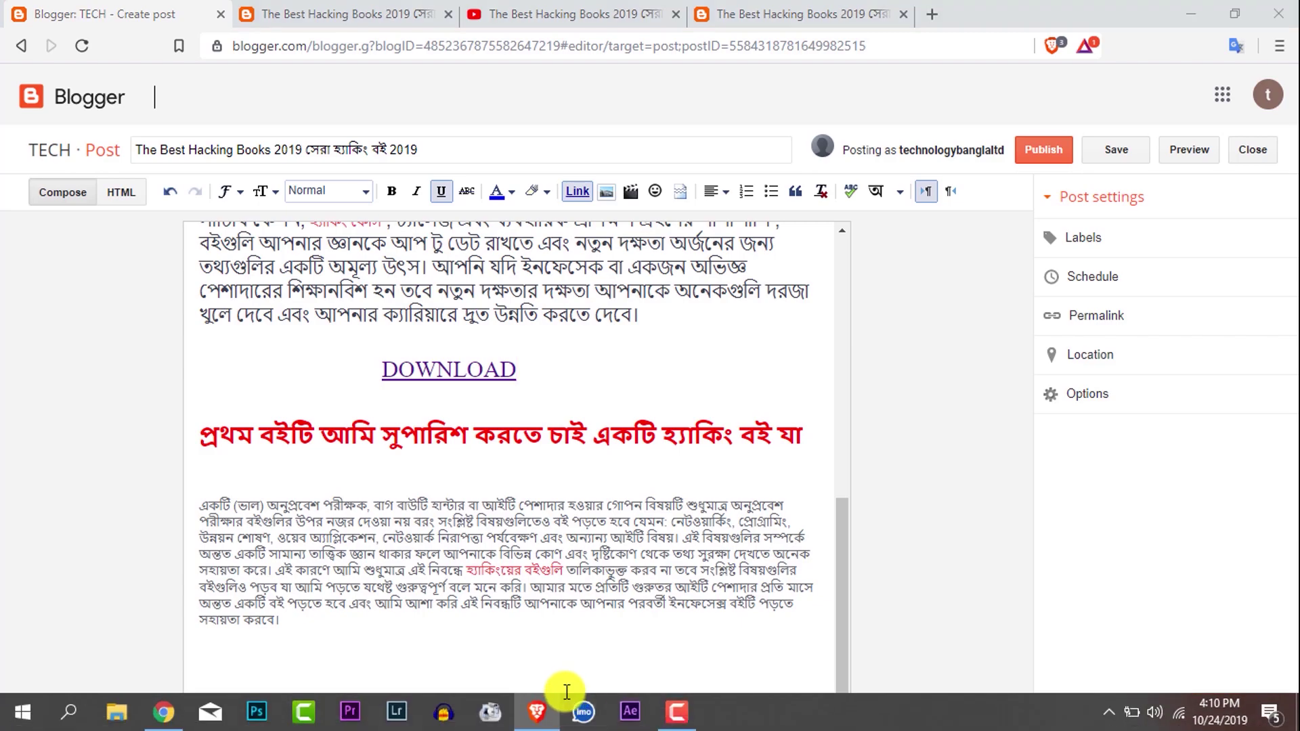
scroll(495, 461, "up", 2)
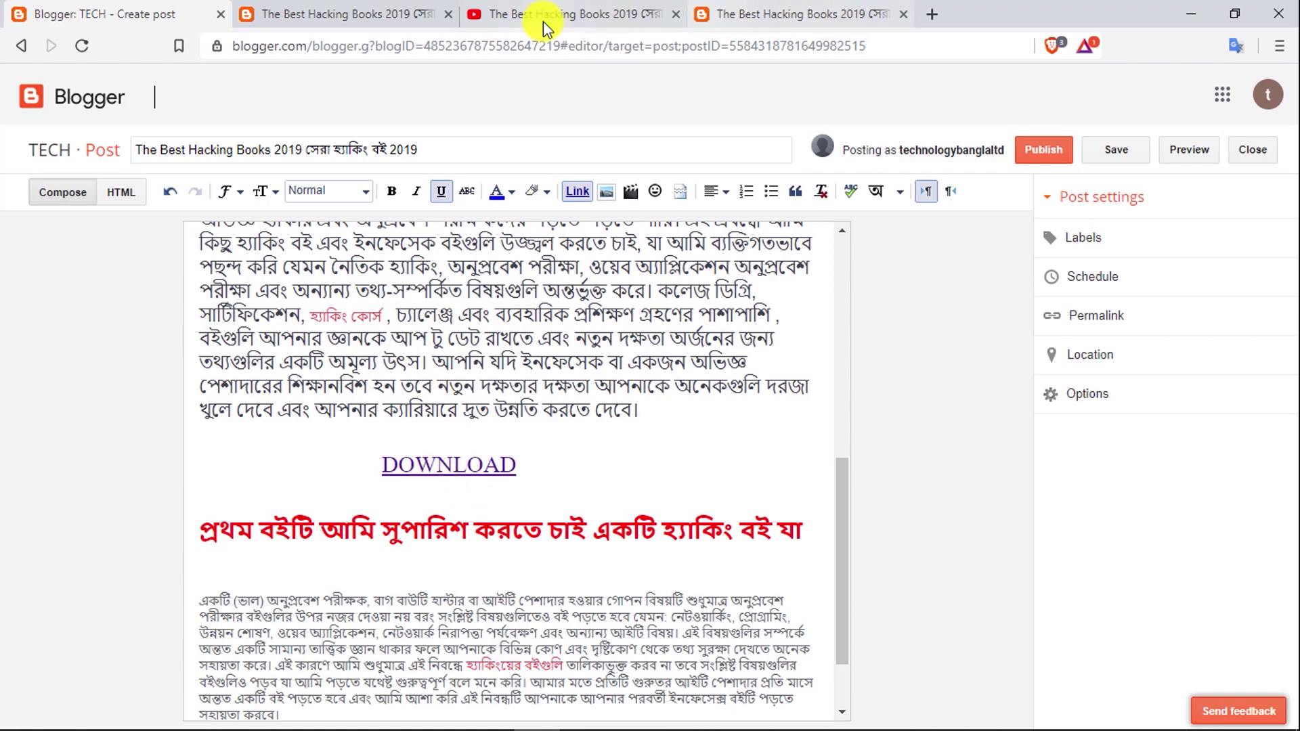
left_click(749, 17)
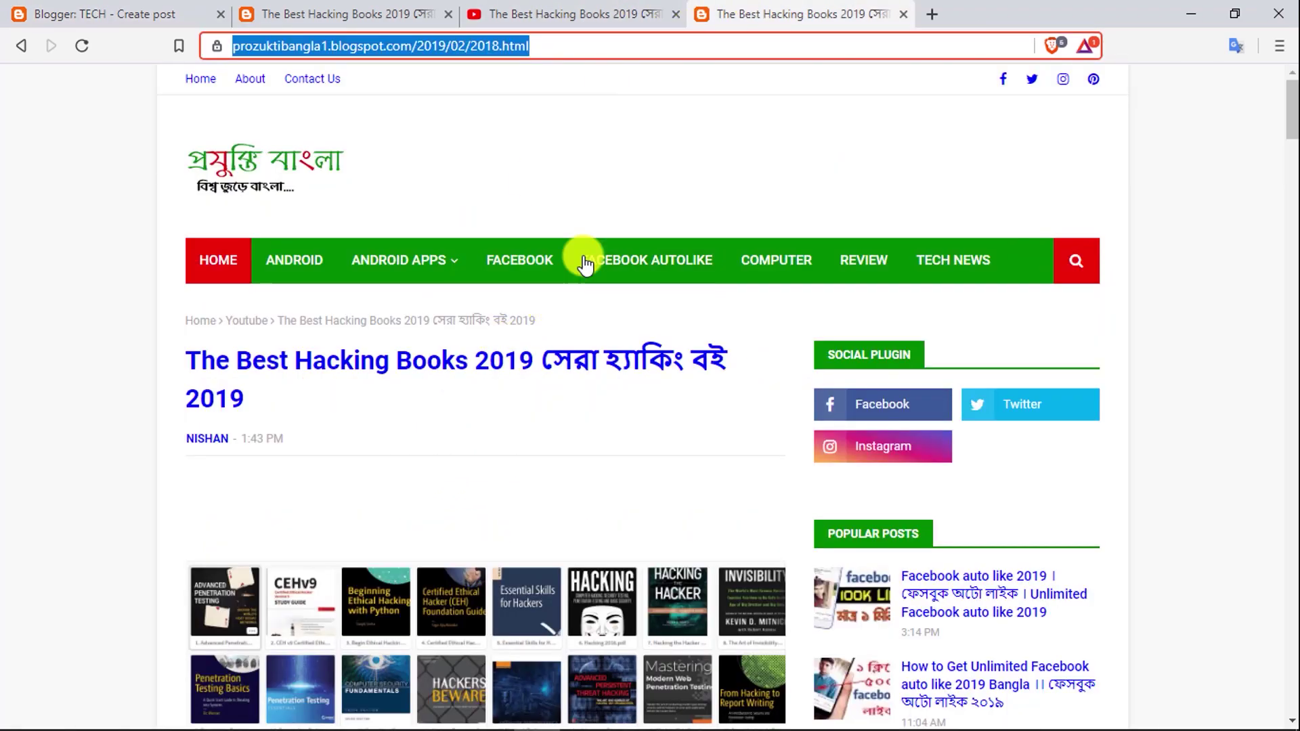
left_click(565, 129)
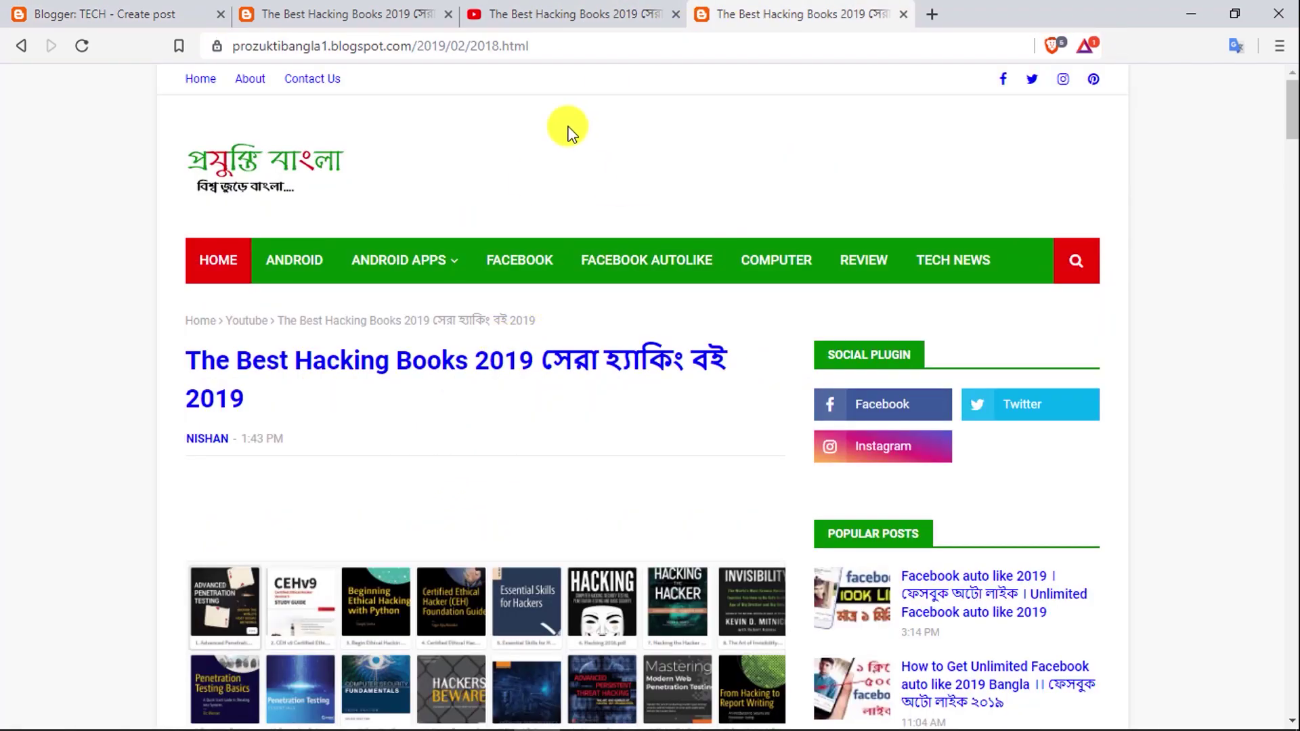
left_click(404, 9)
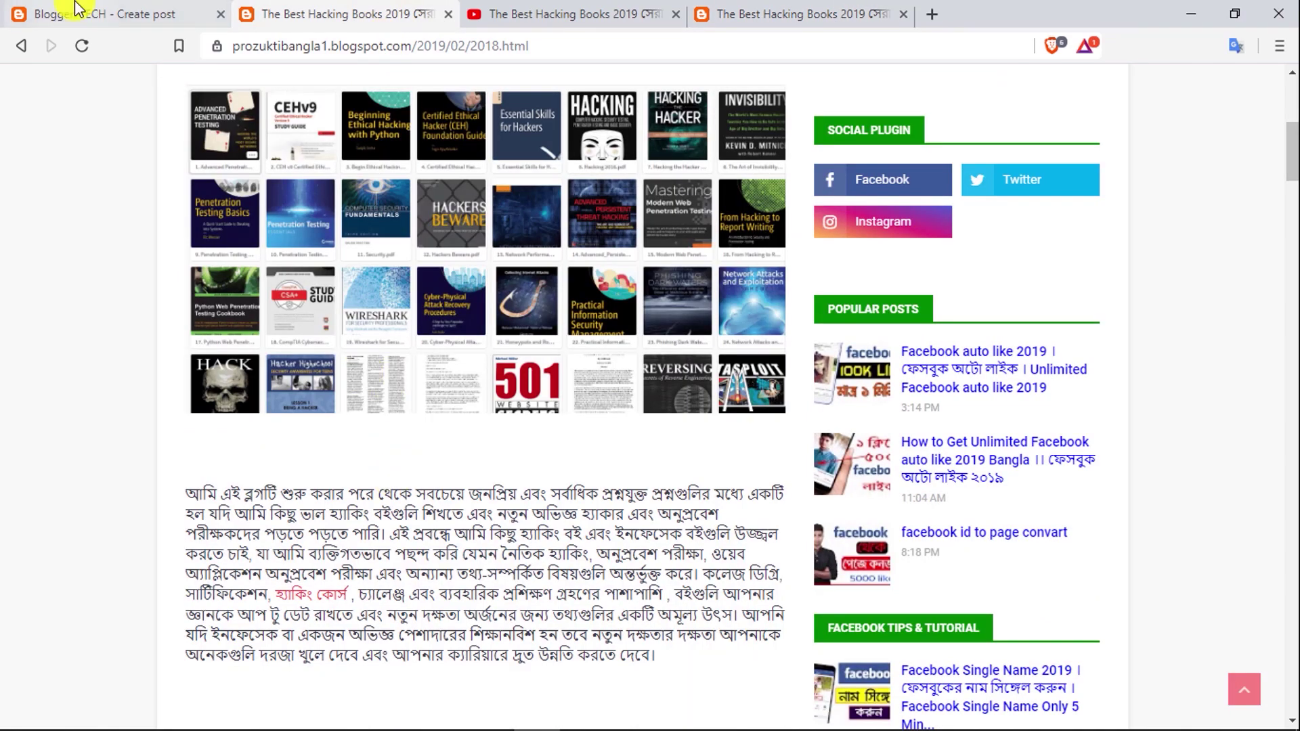
left_click(37, 12)
scroll(543, 500, "down", 2)
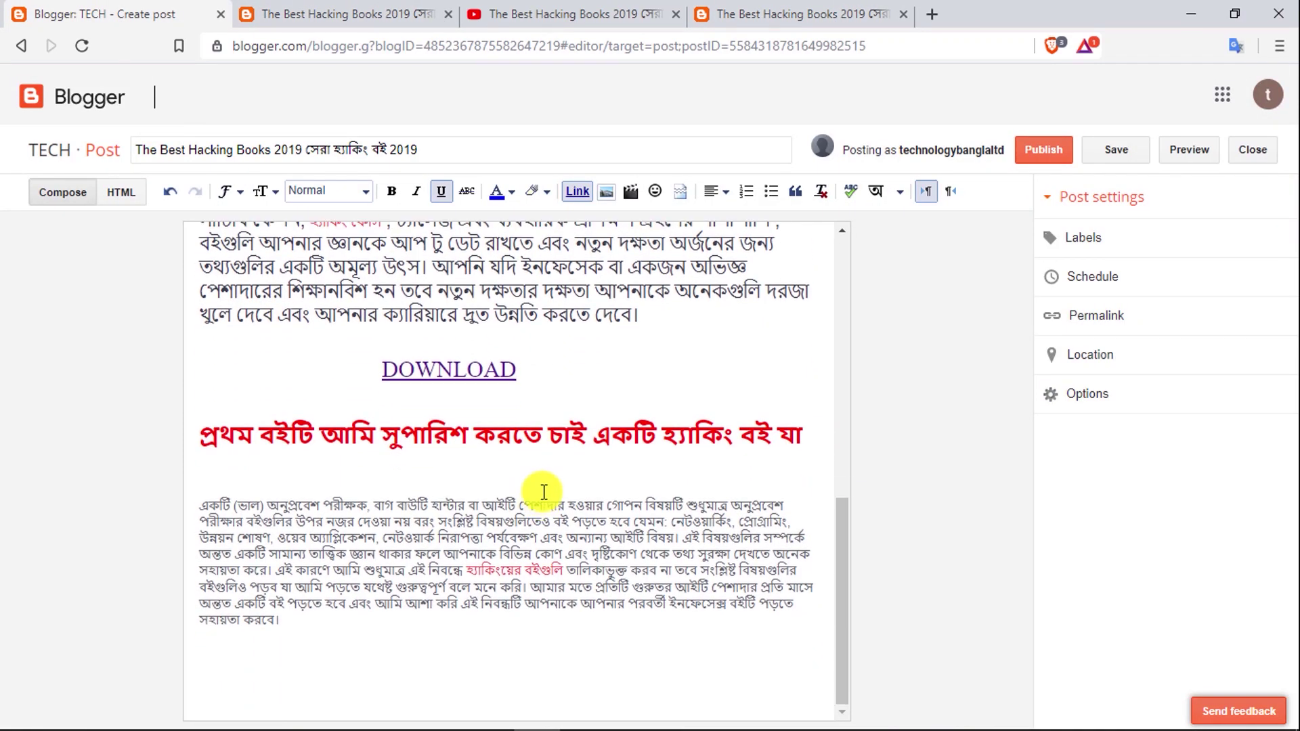
Place the cursor on the empty line above the book-cover image and start adding an image by upload
scroll(532, 416, "up", 6)
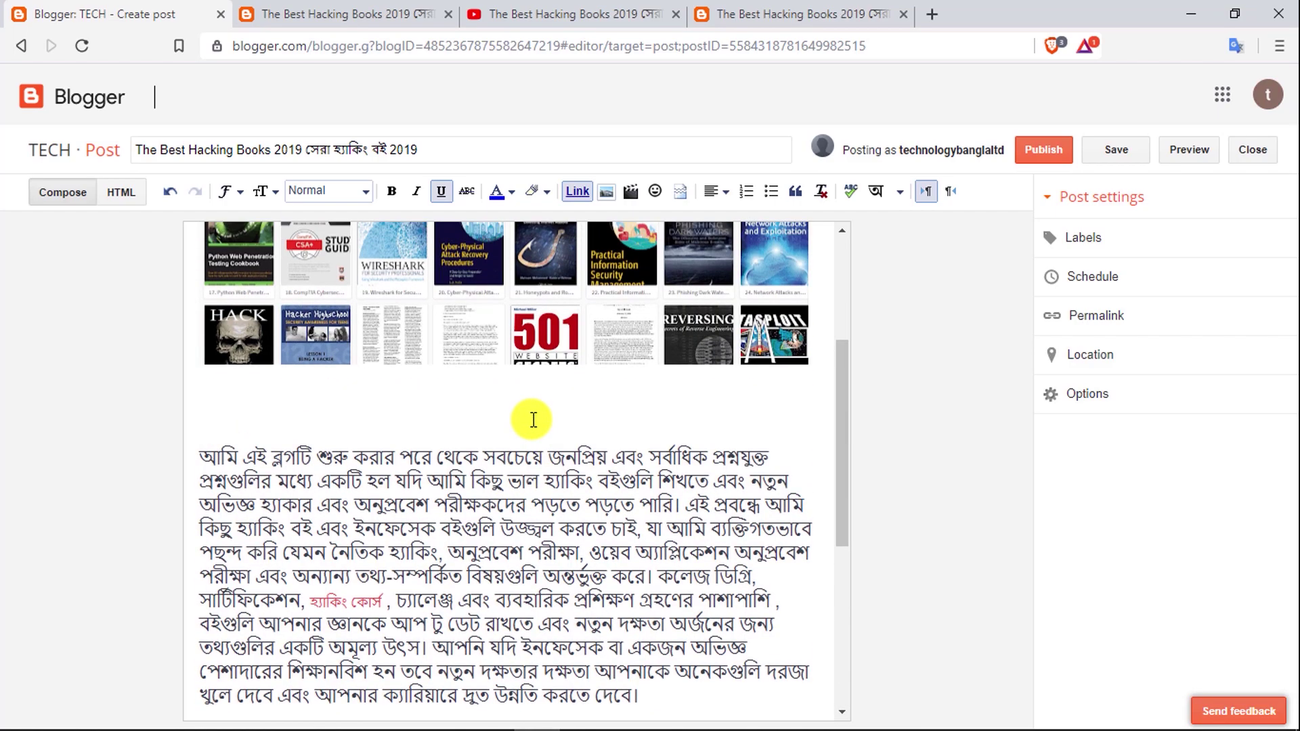
scroll(517, 406, "up", 4)
left_click(450, 370)
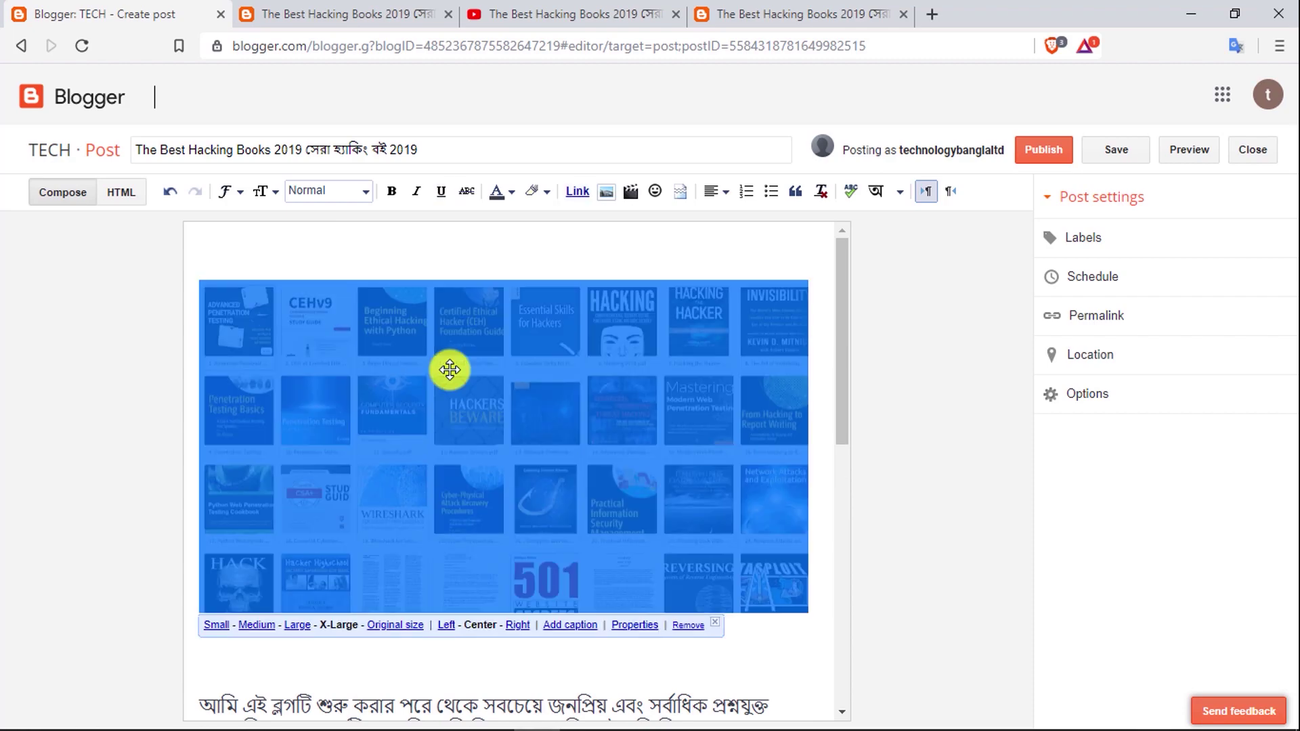
left_click(621, 245)
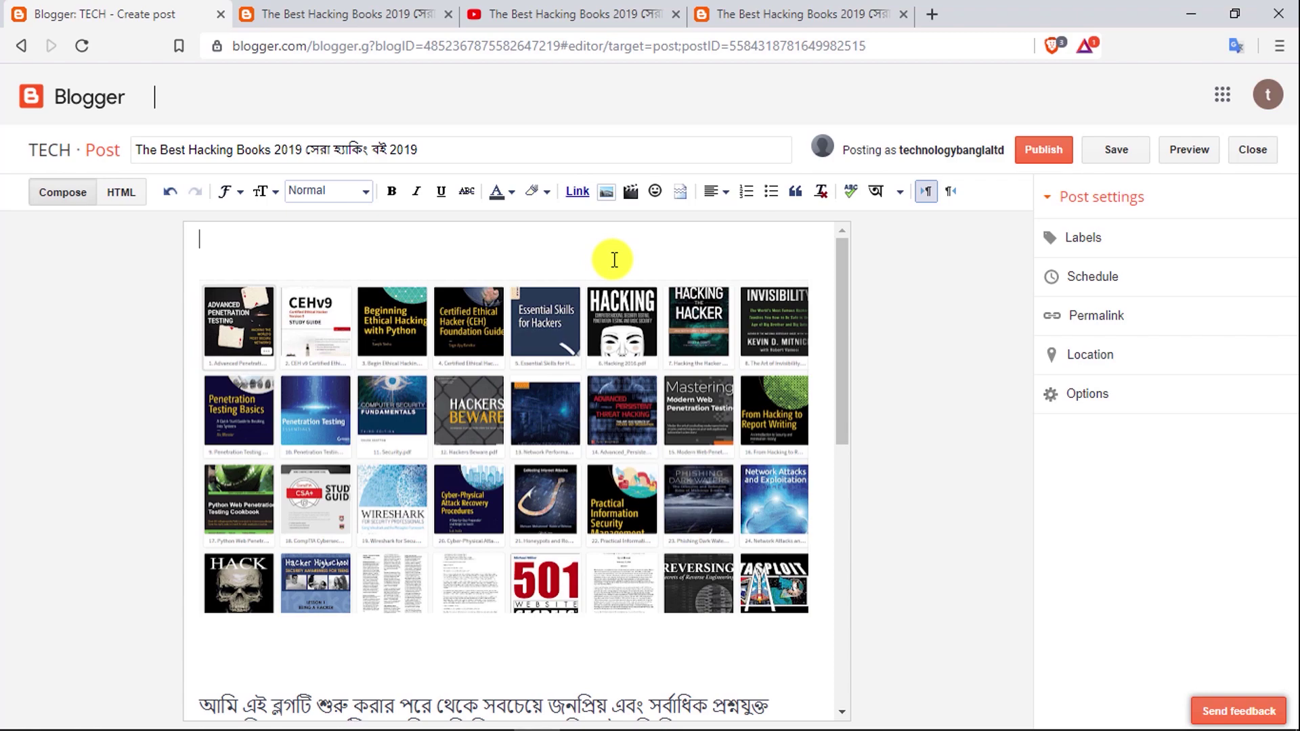
left_click(608, 197)
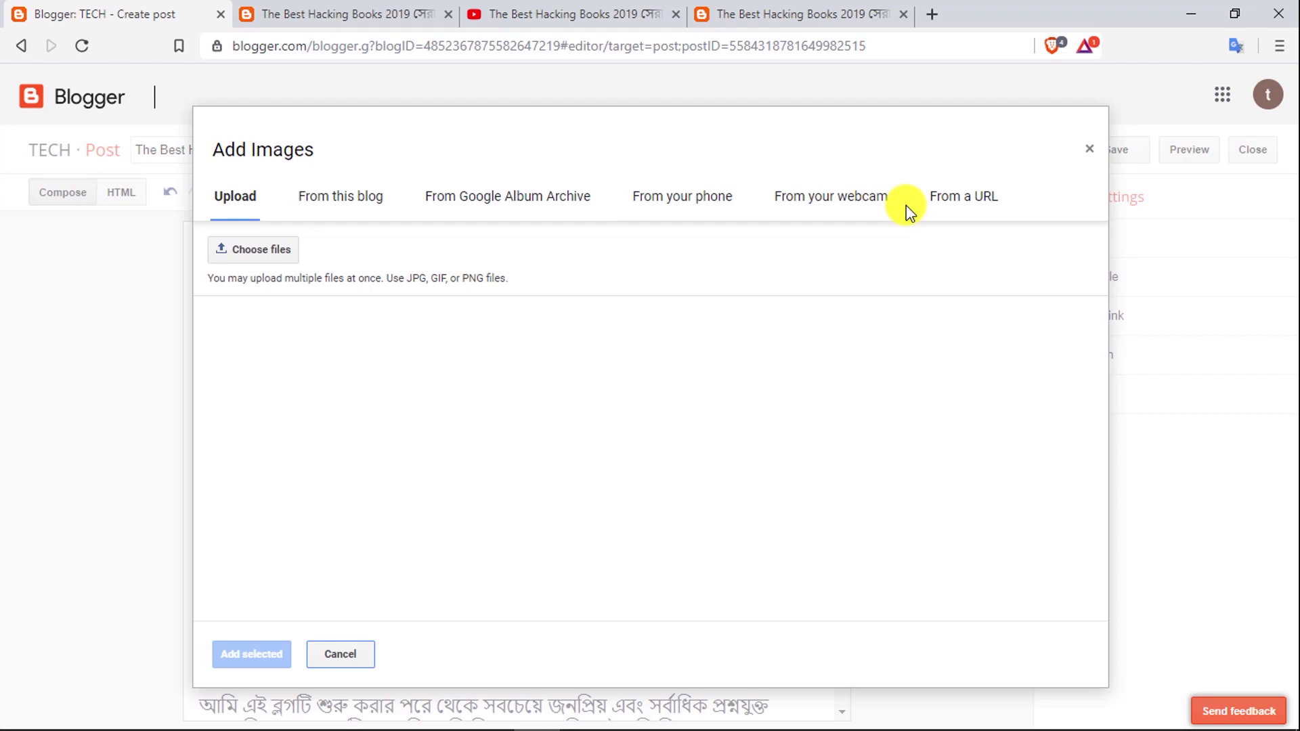
left_click(983, 203)
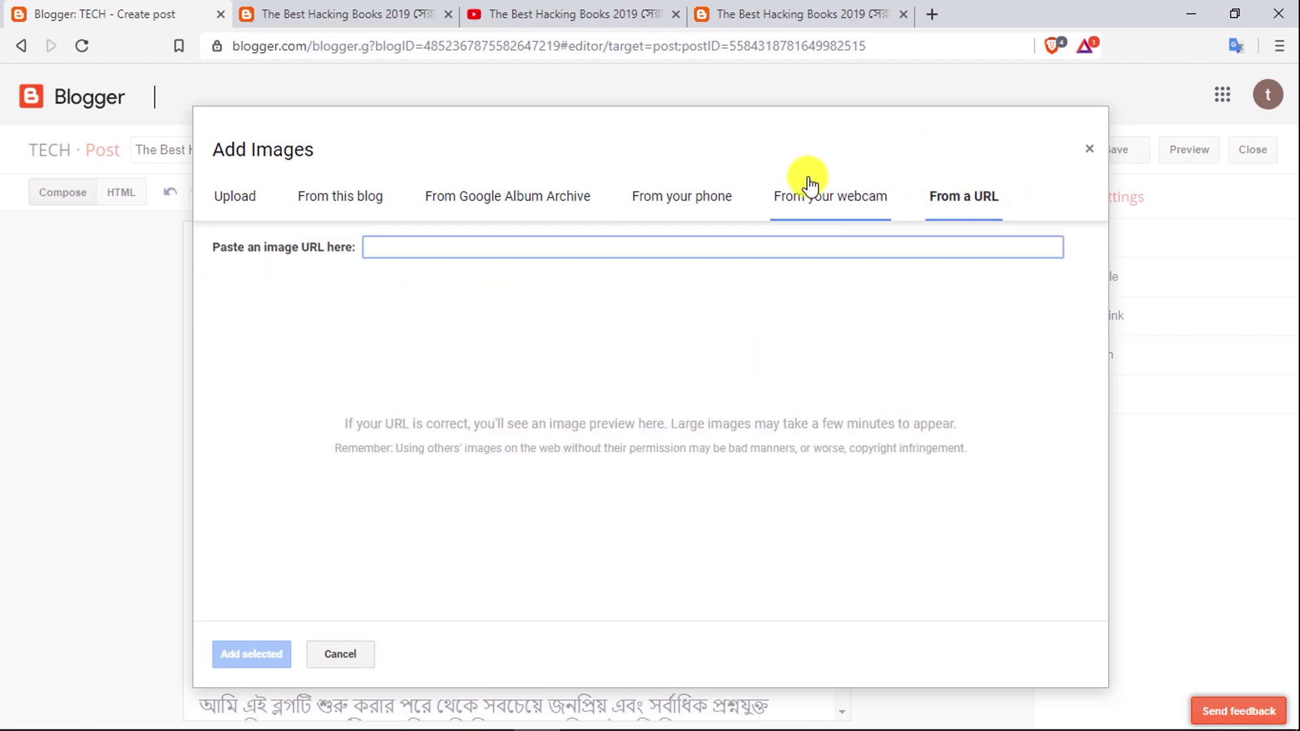
left_click(247, 198)
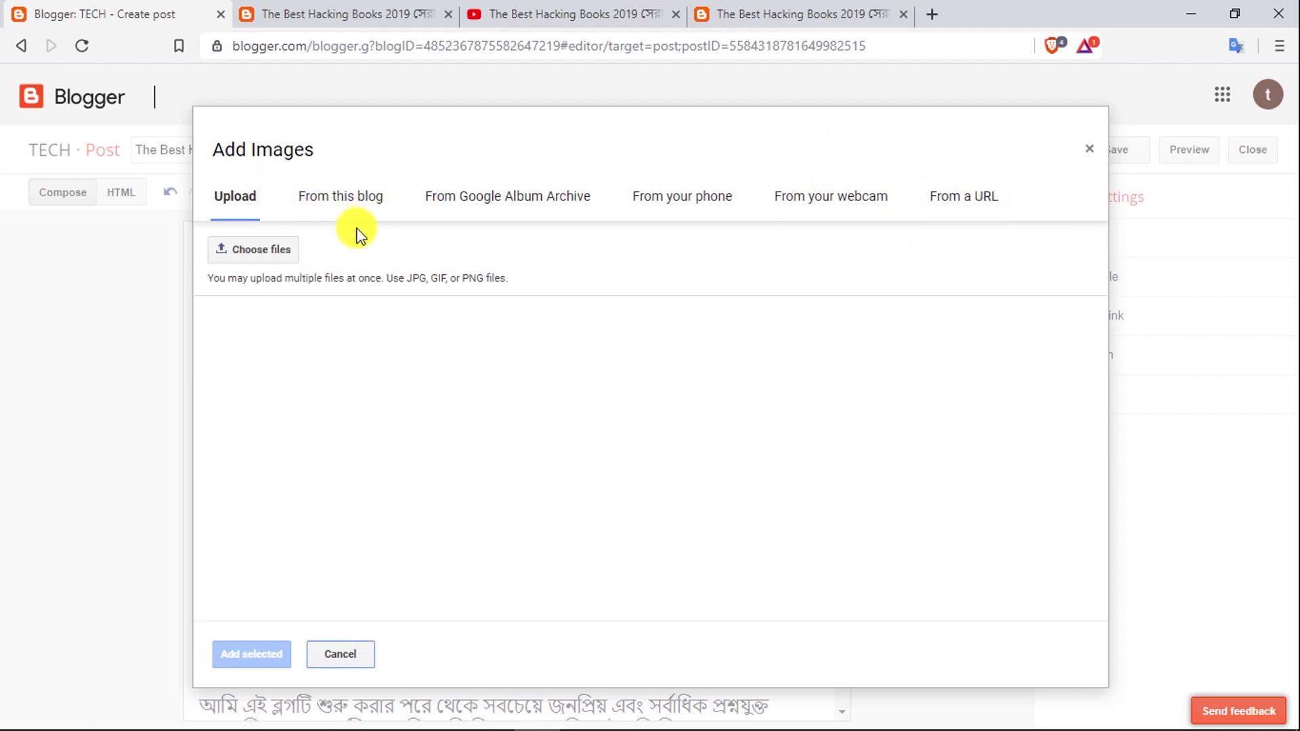
Upload the Logo PNG file from New folder on the Desktop and insert it above the book-cover image
left_click(258, 249)
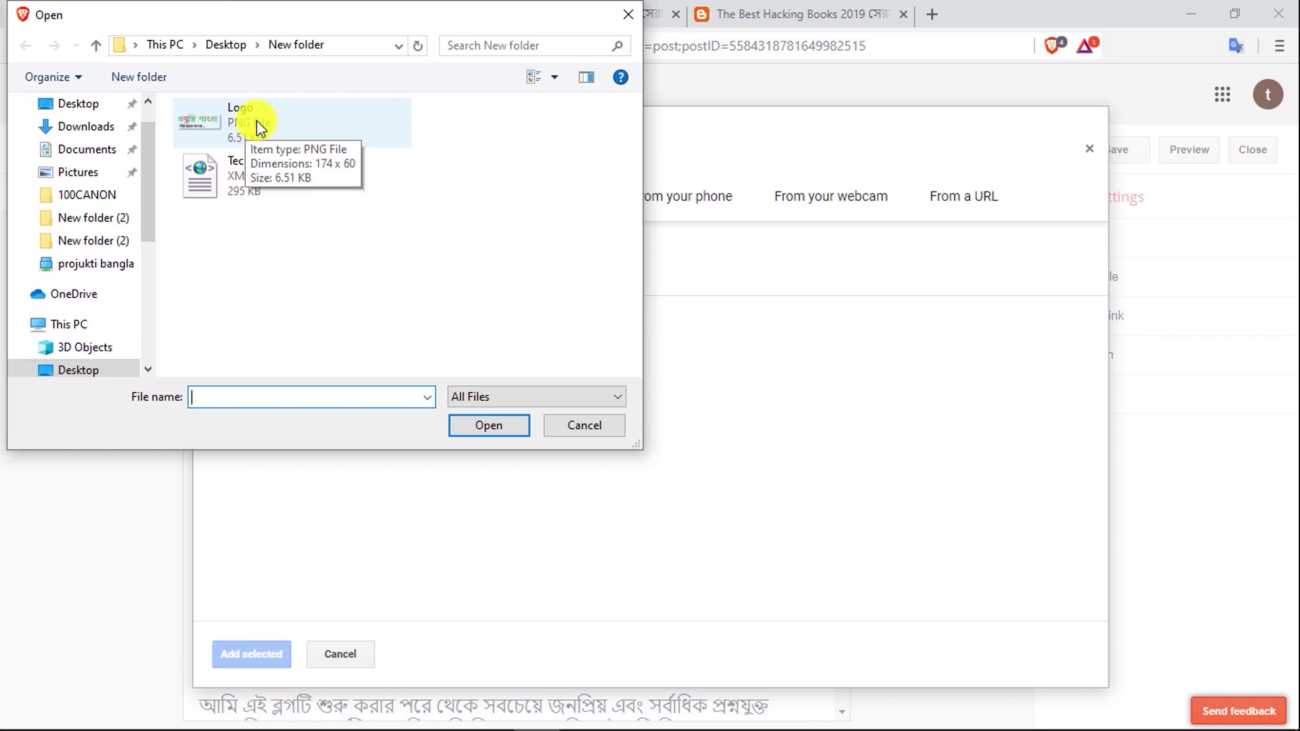
left_click(257, 119)
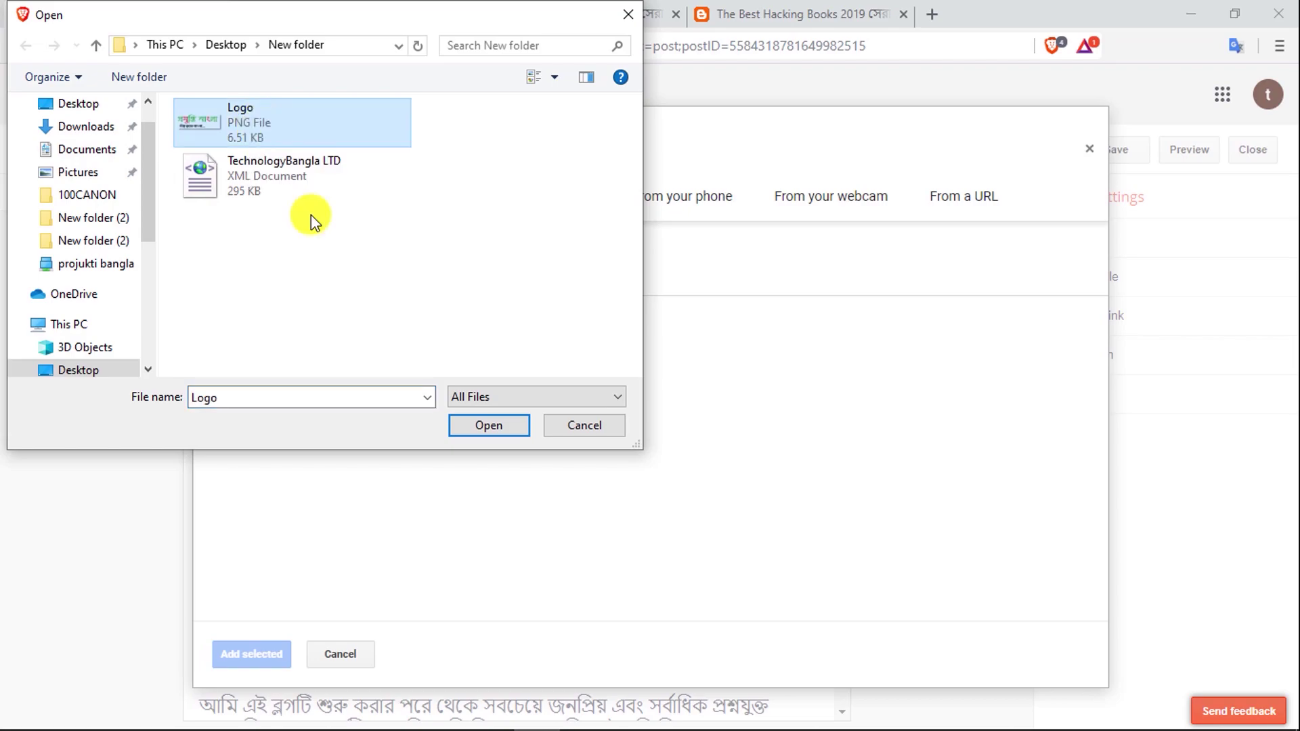
left_click(507, 425)
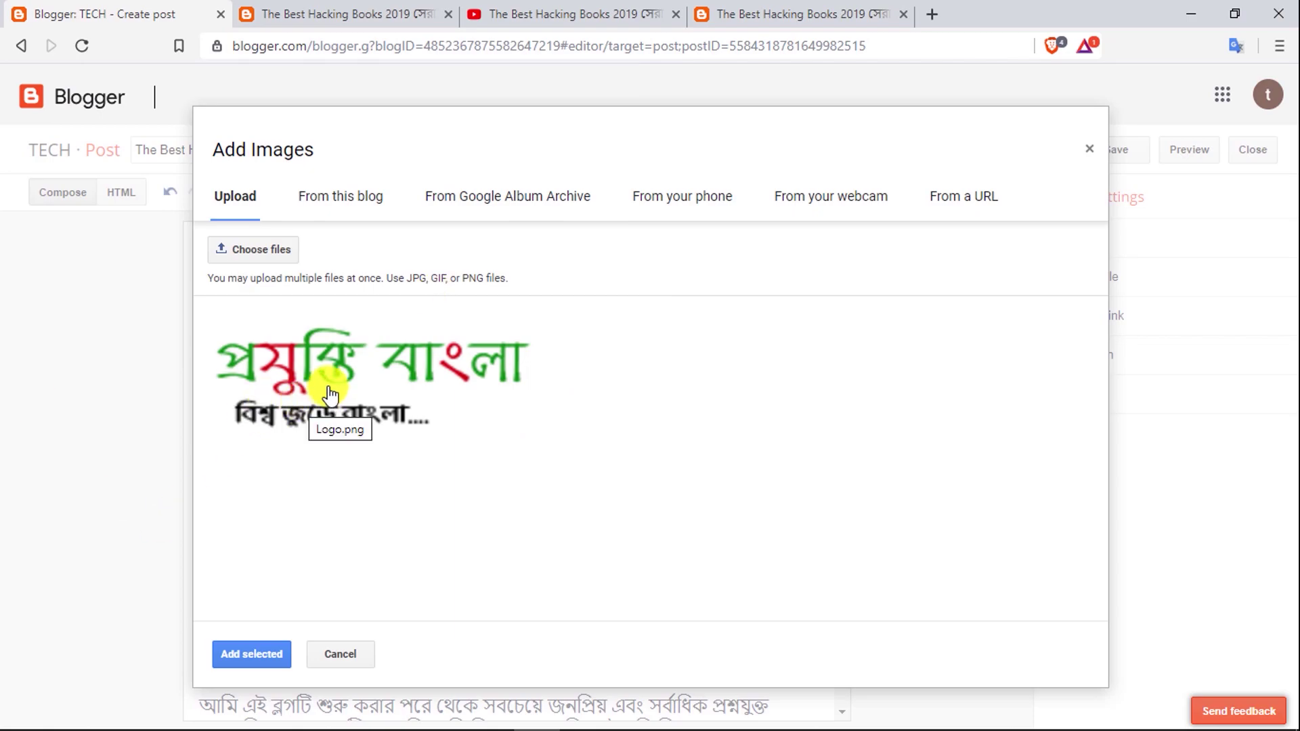
left_click(297, 372)
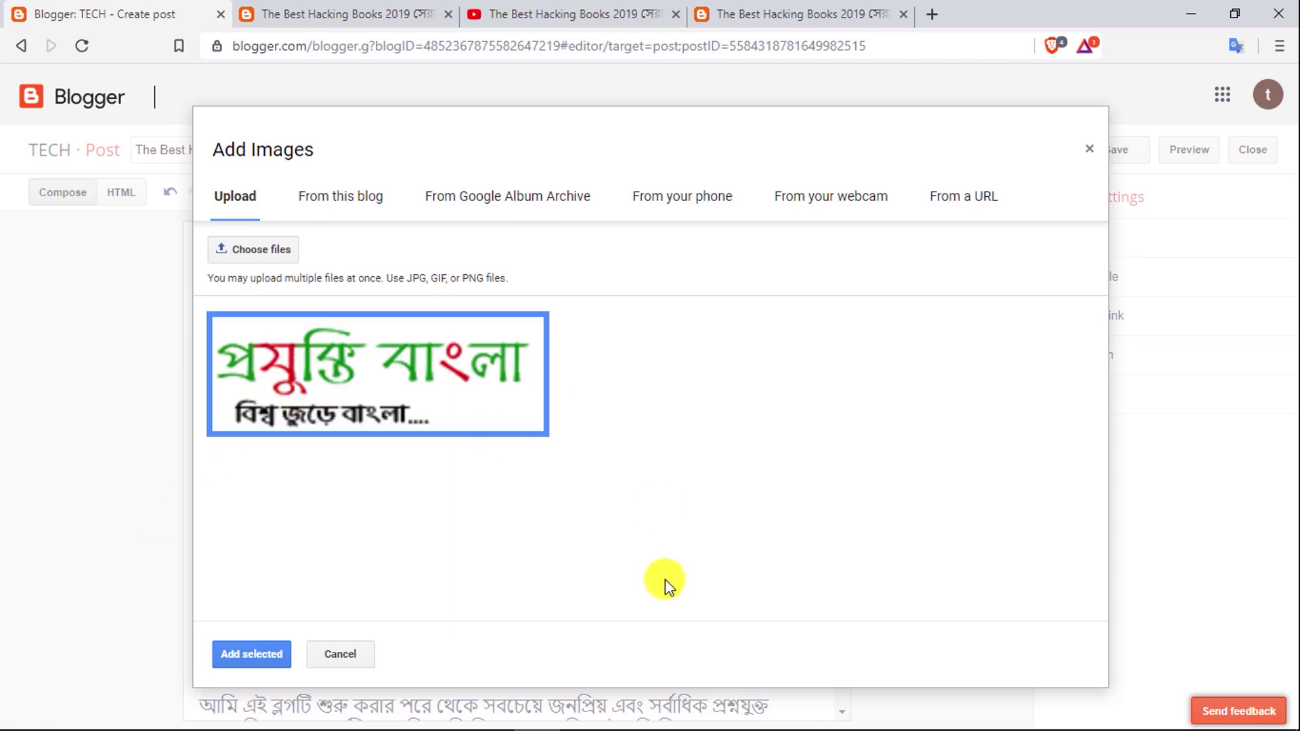
left_click(251, 654)
left_click_drag(533, 275, 373, 278)
left_click(416, 274)
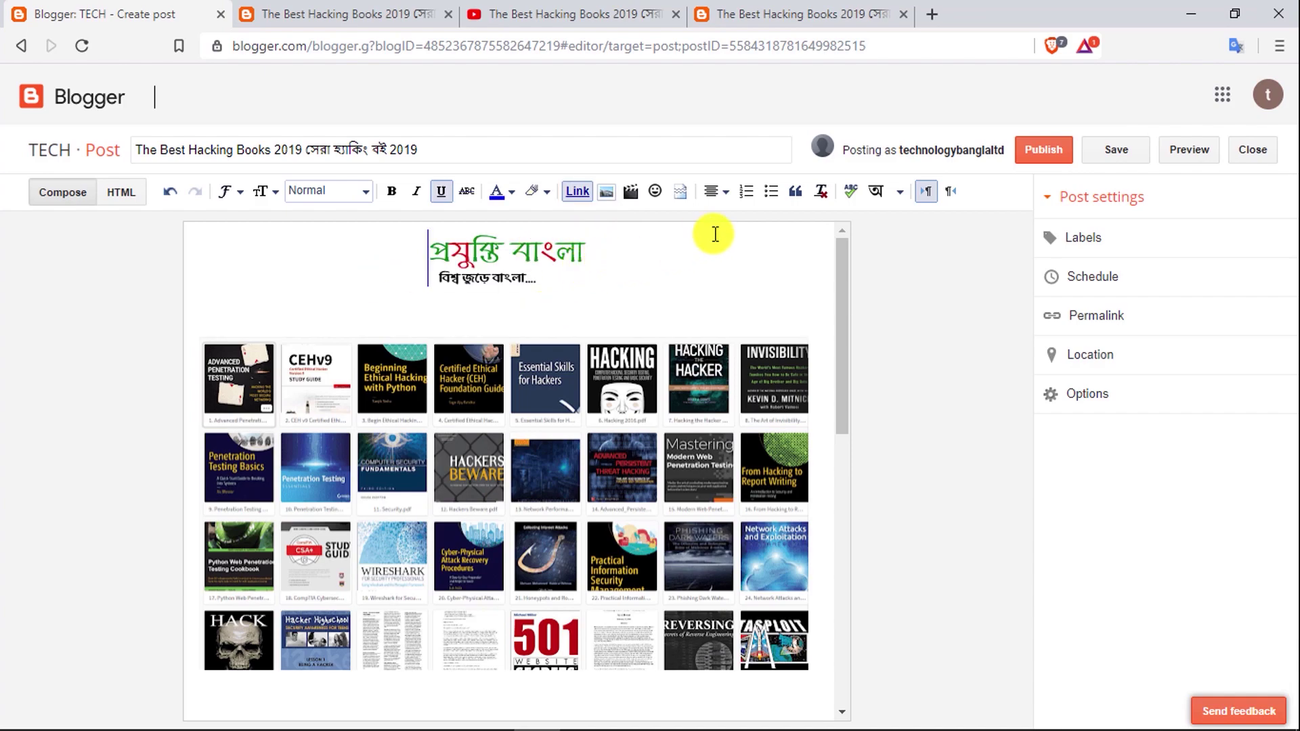
left_click(631, 193)
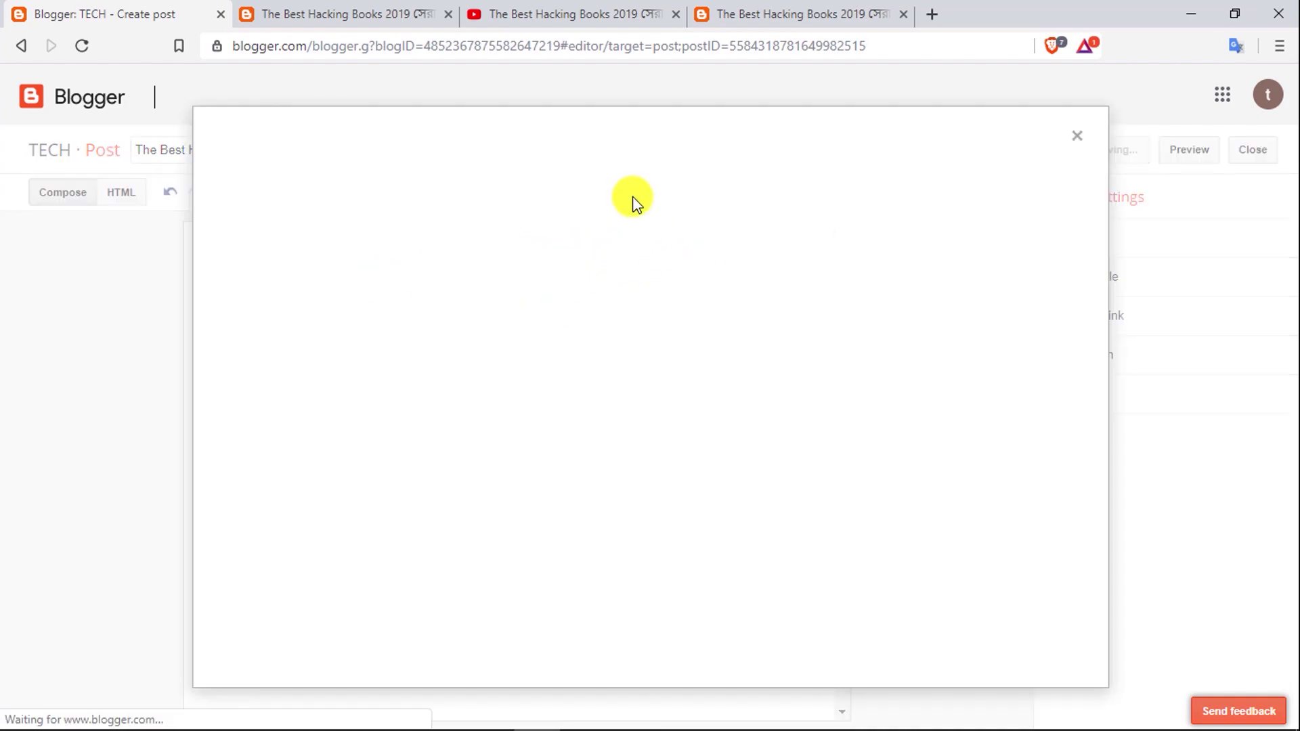
left_click(1090, 150)
scroll(291, 468, "down", 10)
scroll(326, 477, "up", 3)
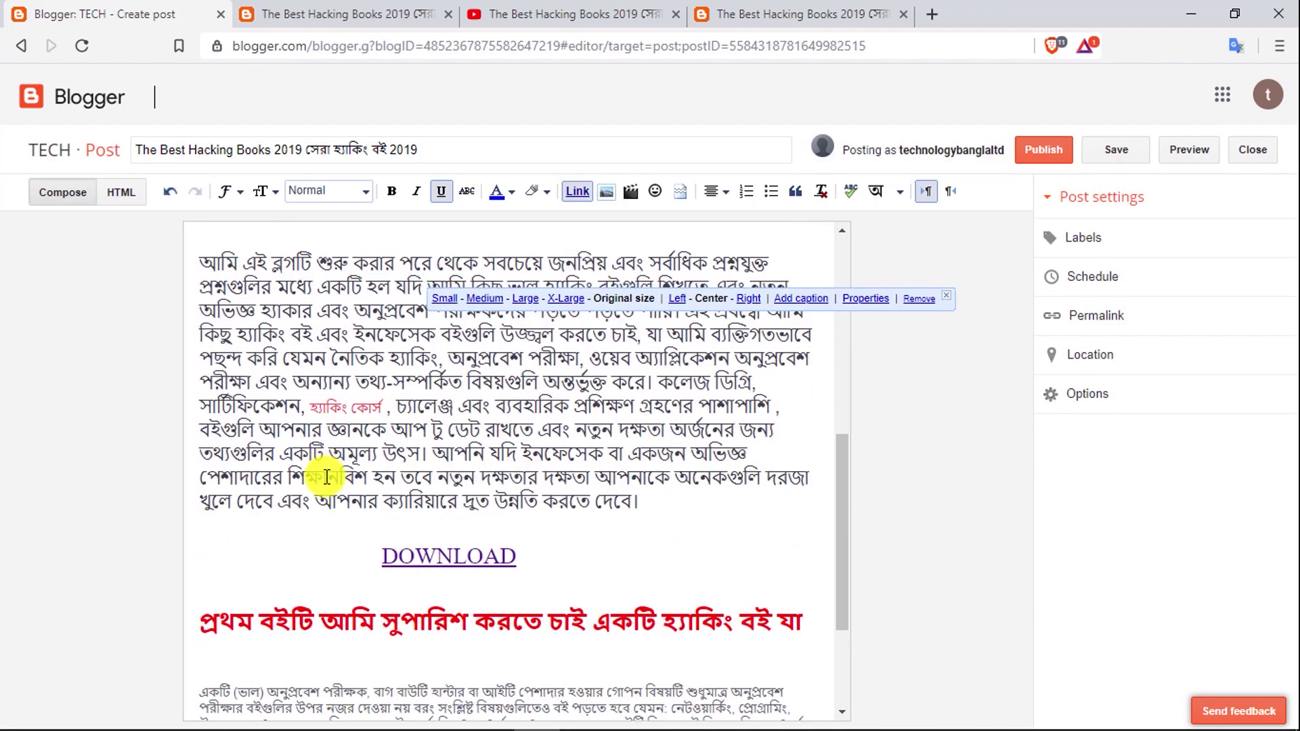
Try bold and italic on the small paragraph below the red heading, and remove both formats again
scroll(326, 478, "down", 3)
left_click_drag(201, 505, 307, 605)
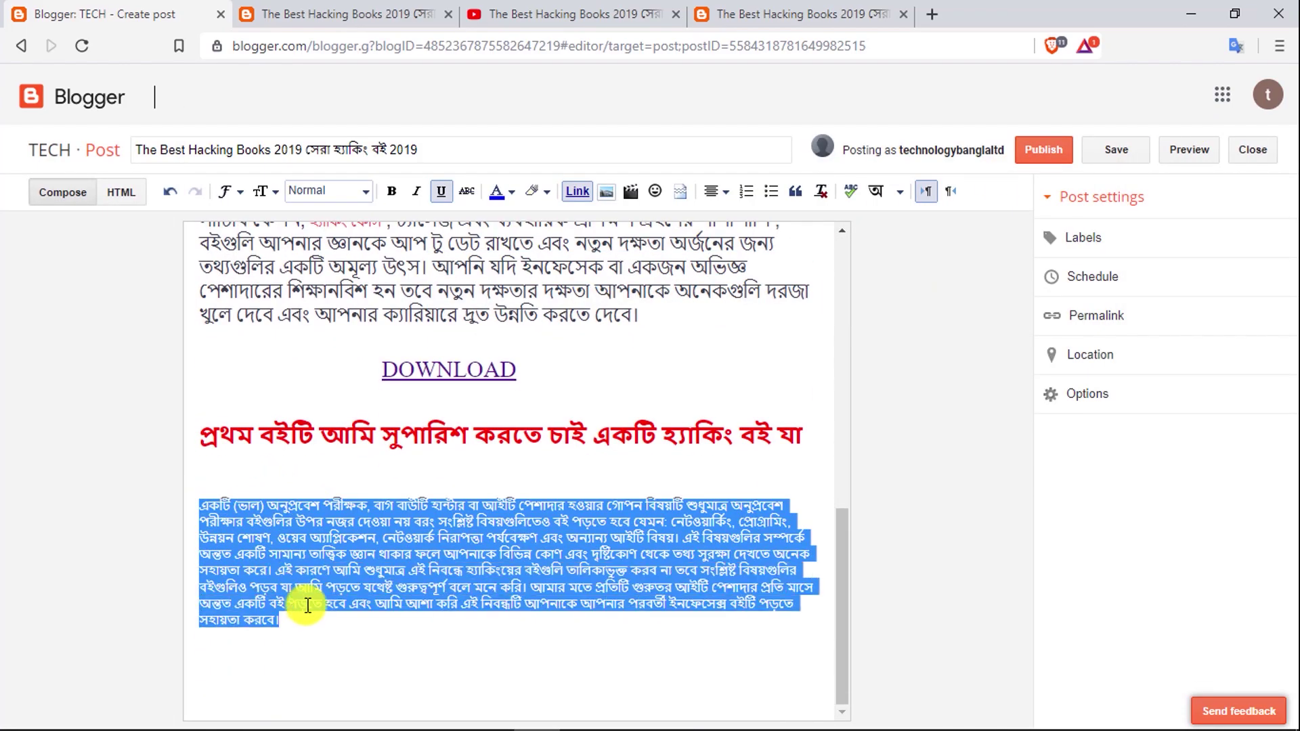
left_click(392, 197)
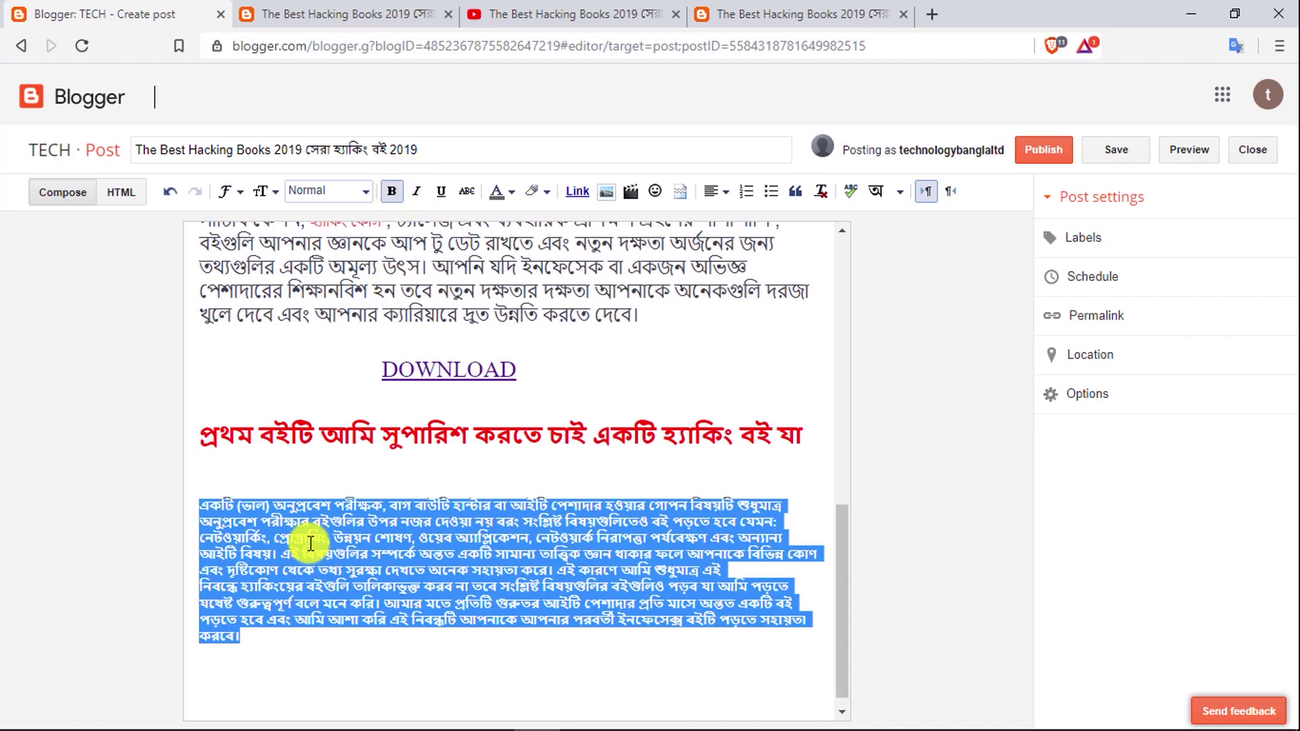
left_click(418, 197)
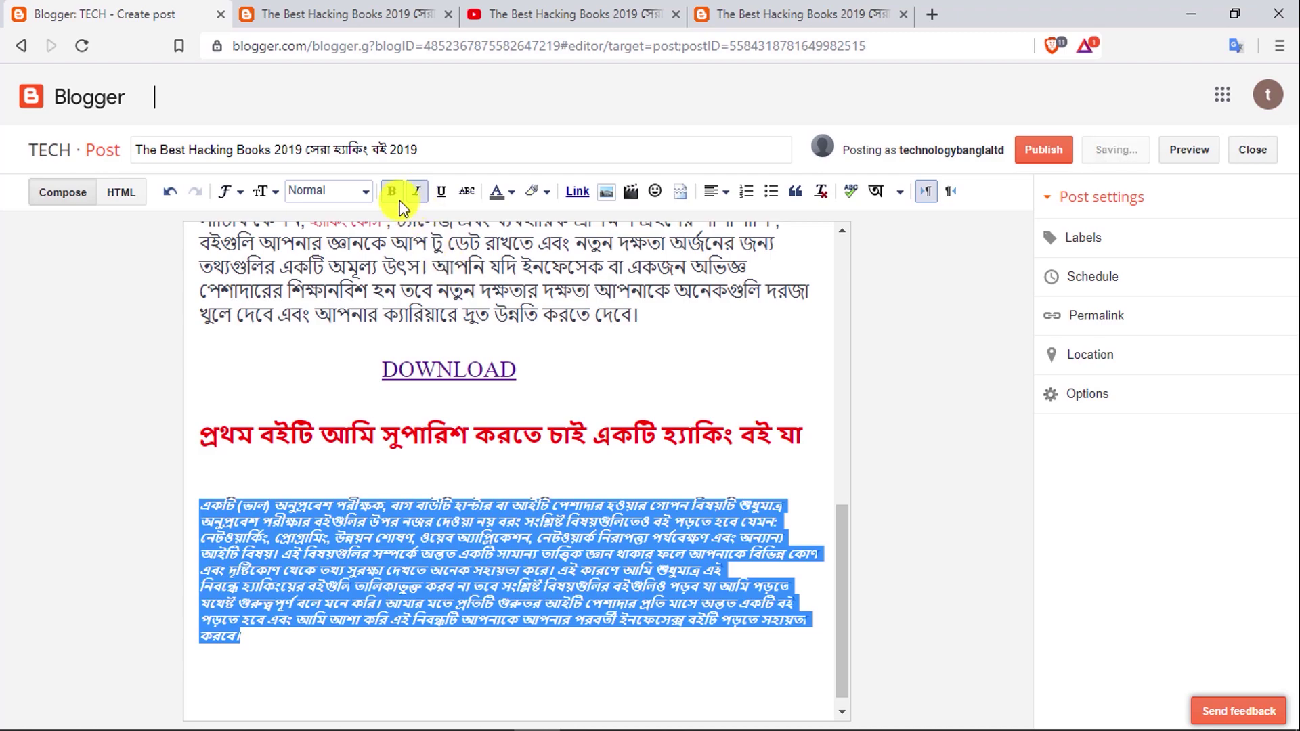
left_click(391, 197)
left_click(320, 471)
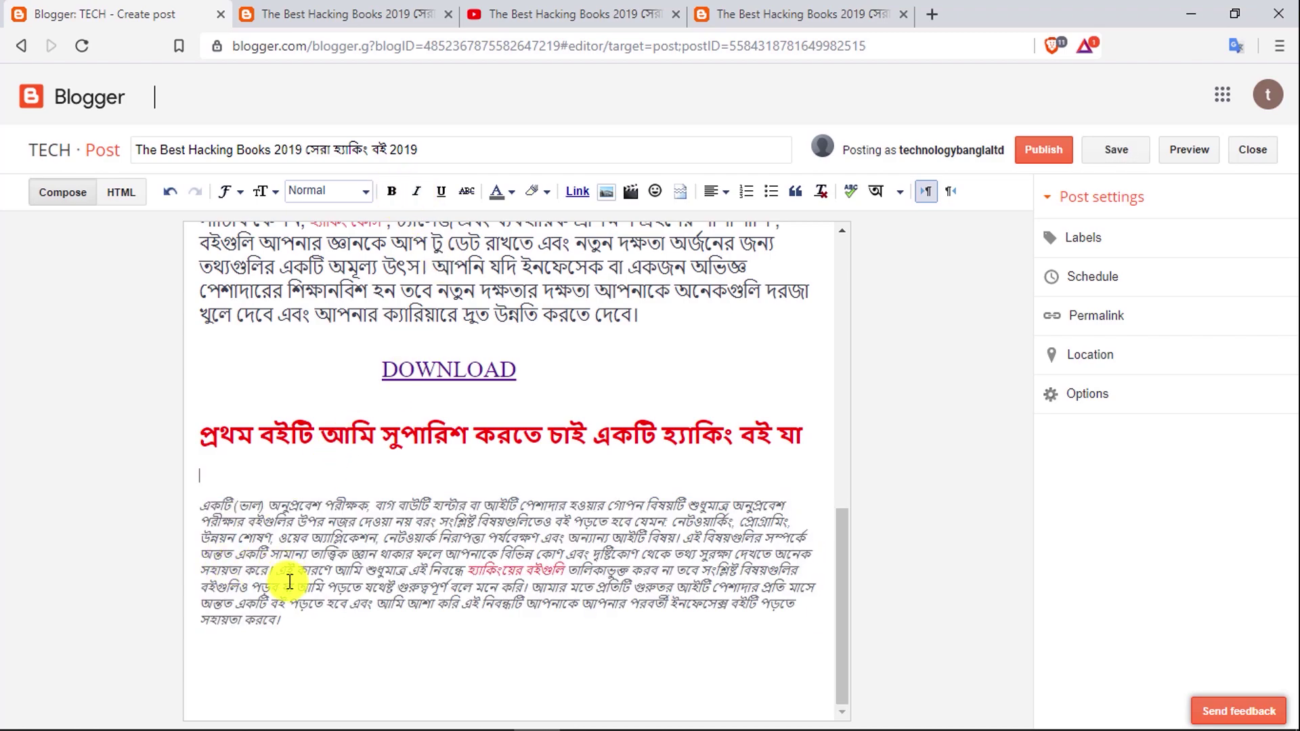
left_click_drag(297, 624, 212, 493)
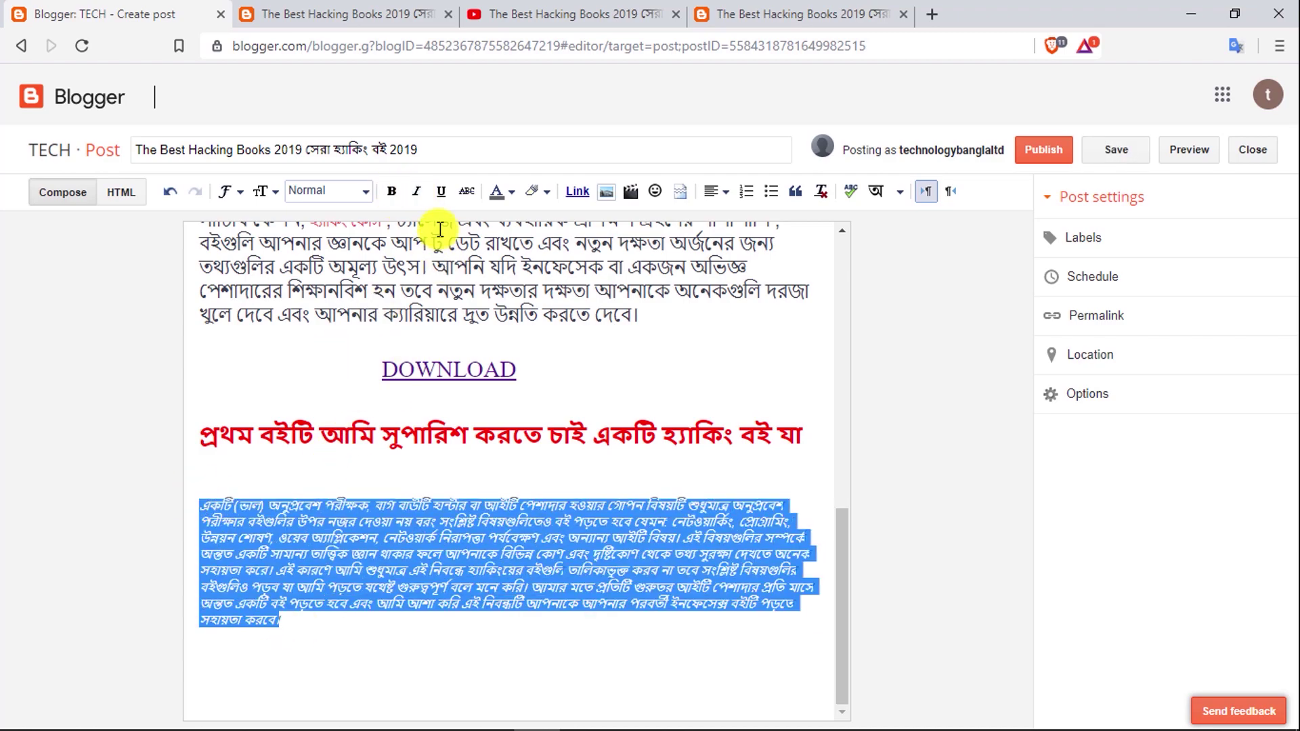
left_click(420, 194)
left_click(366, 480)
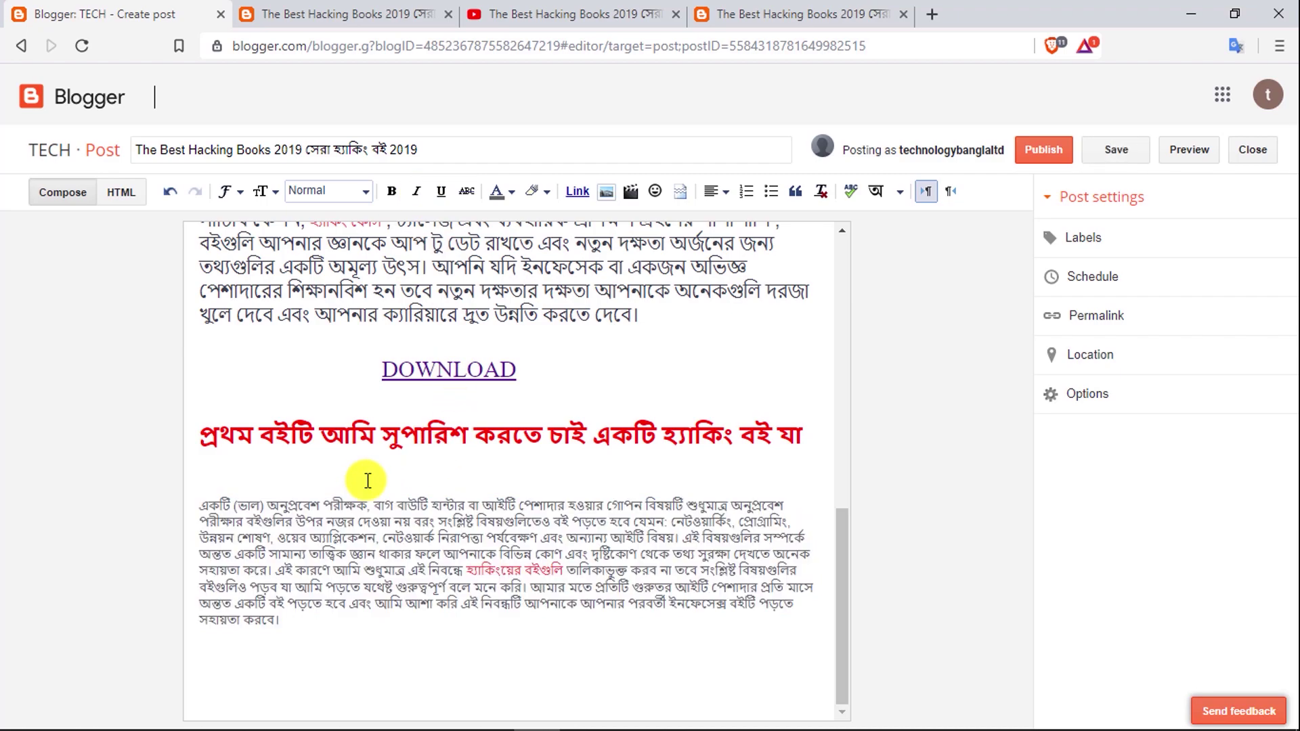
scroll(500, 329, "up", 4)
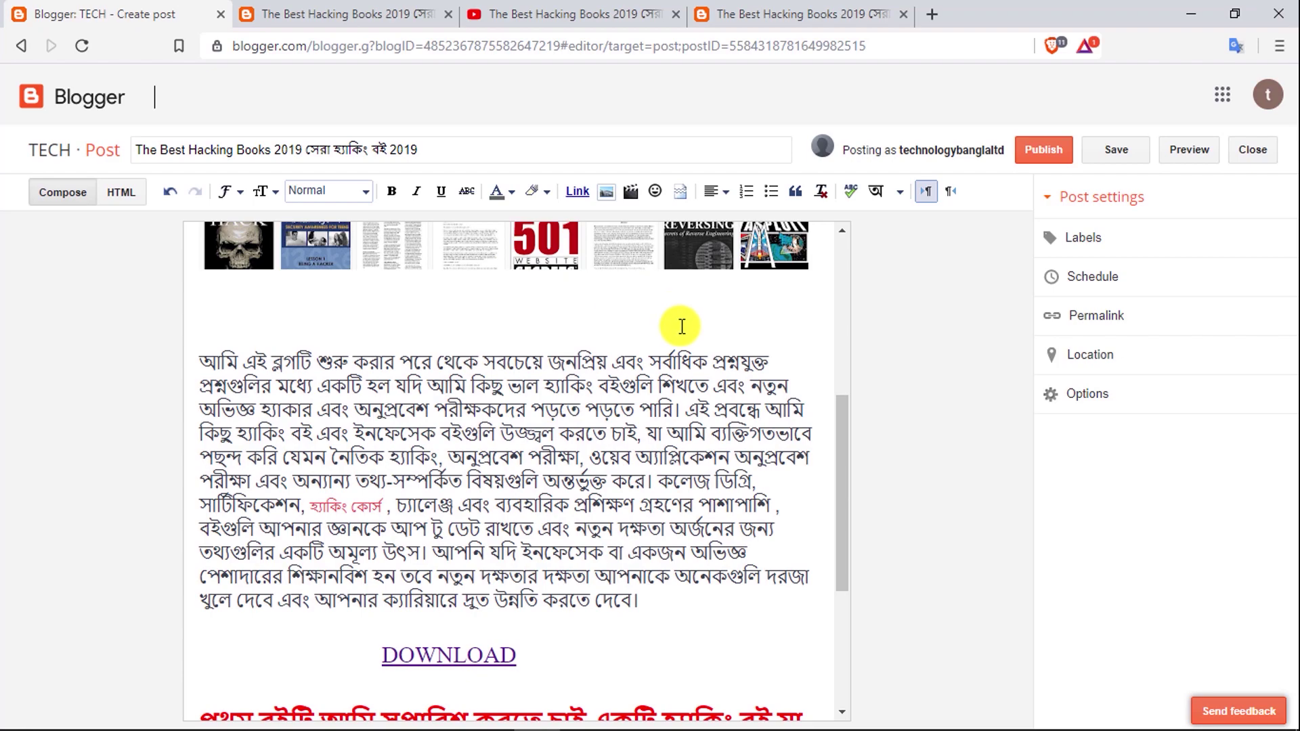
scroll(701, 449, "up", 4)
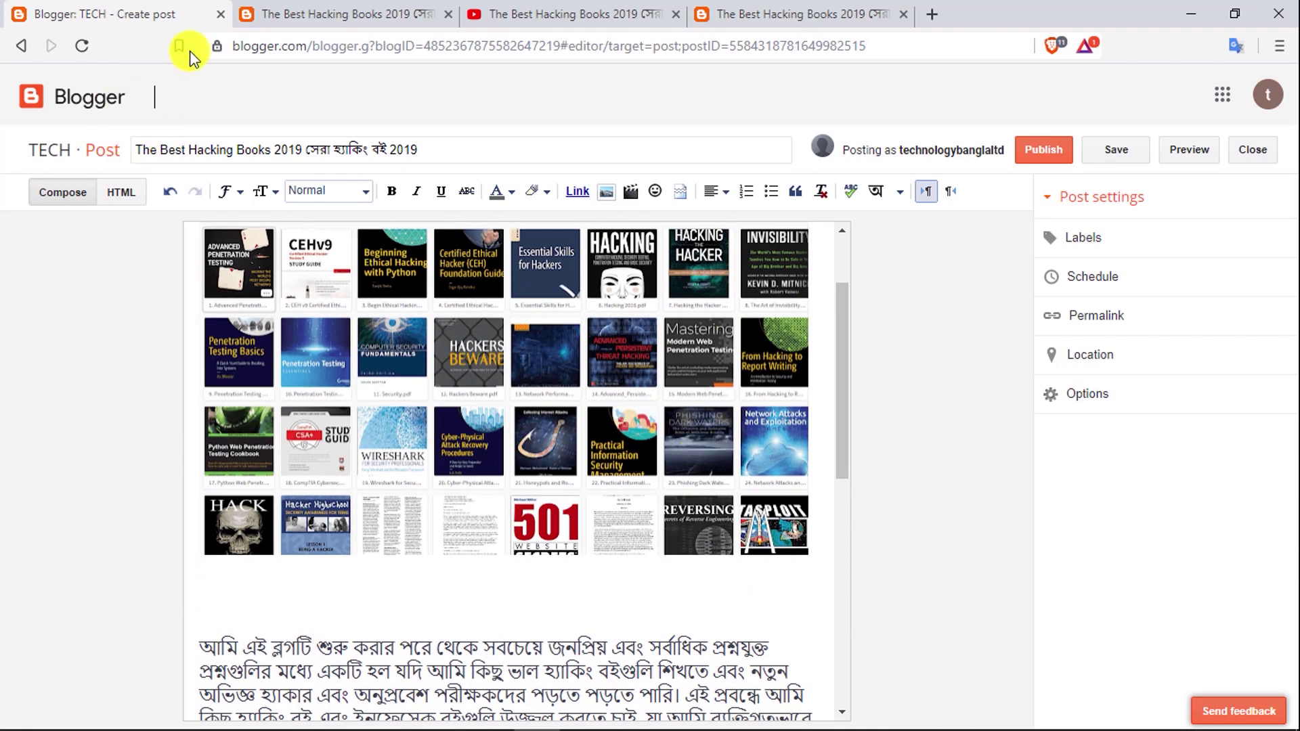
scroll(569, 540, "down", 4)
scroll(437, 371, "up", 4)
left_click(268, 192)
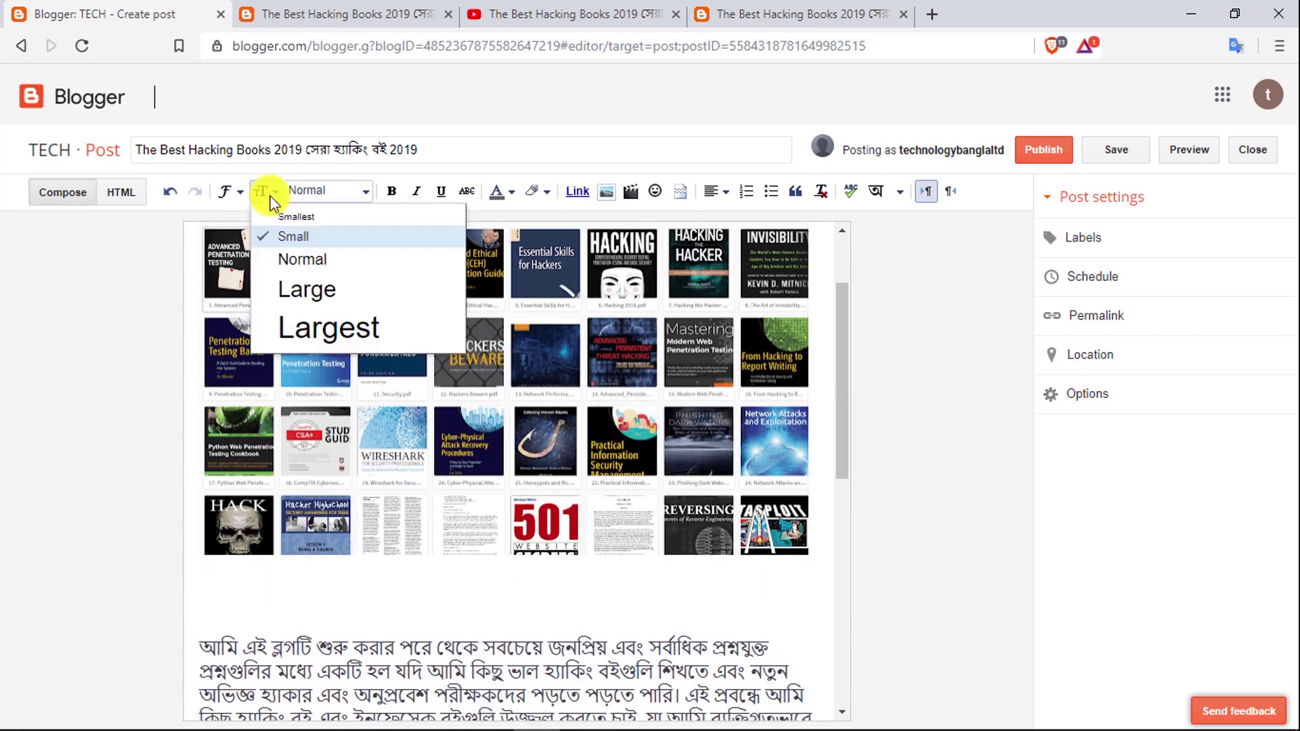
left_click(501, 191)
left_click(575, 197)
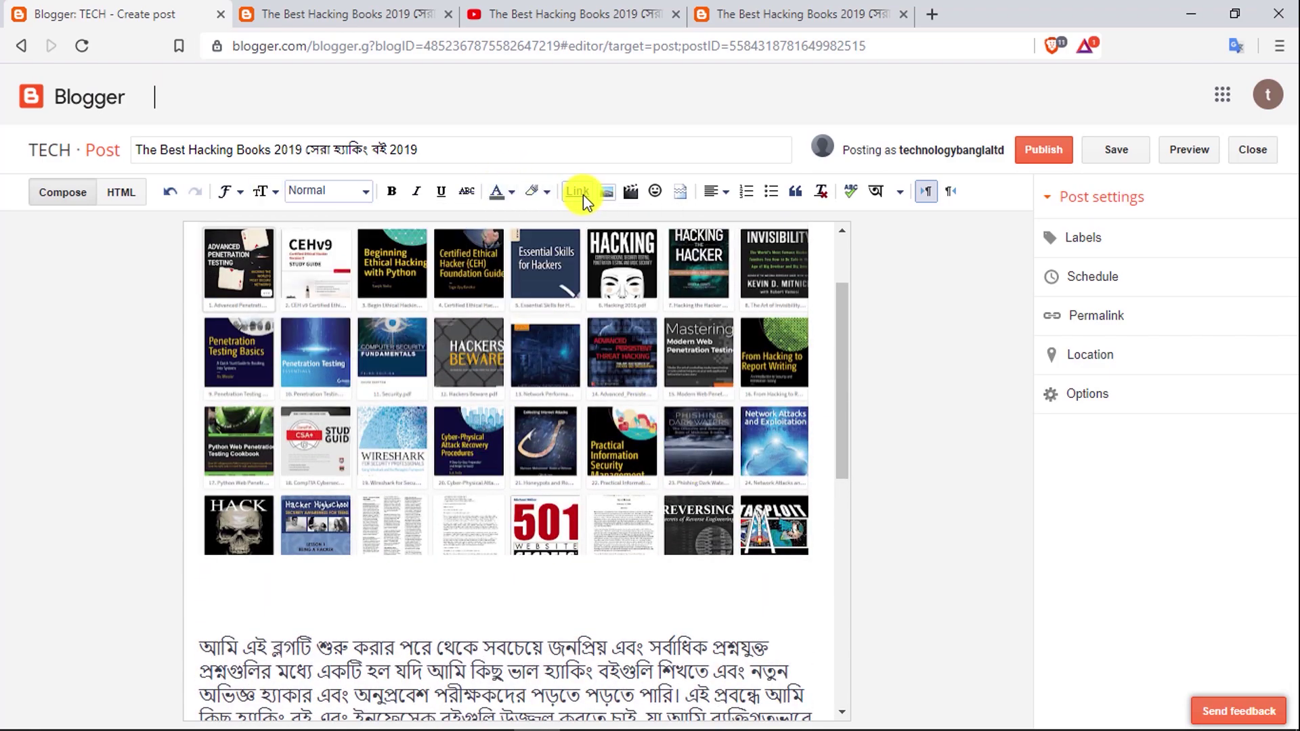
left_click(612, 415)
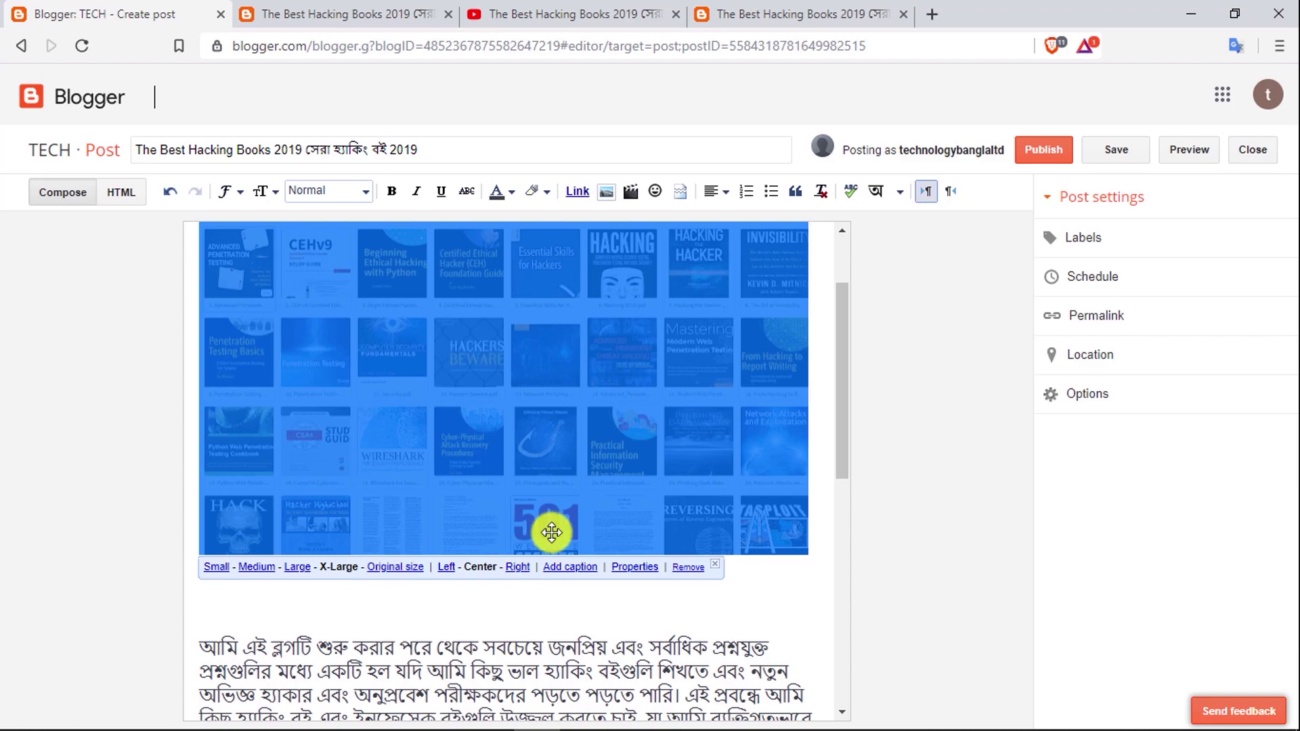
left_click(467, 590)
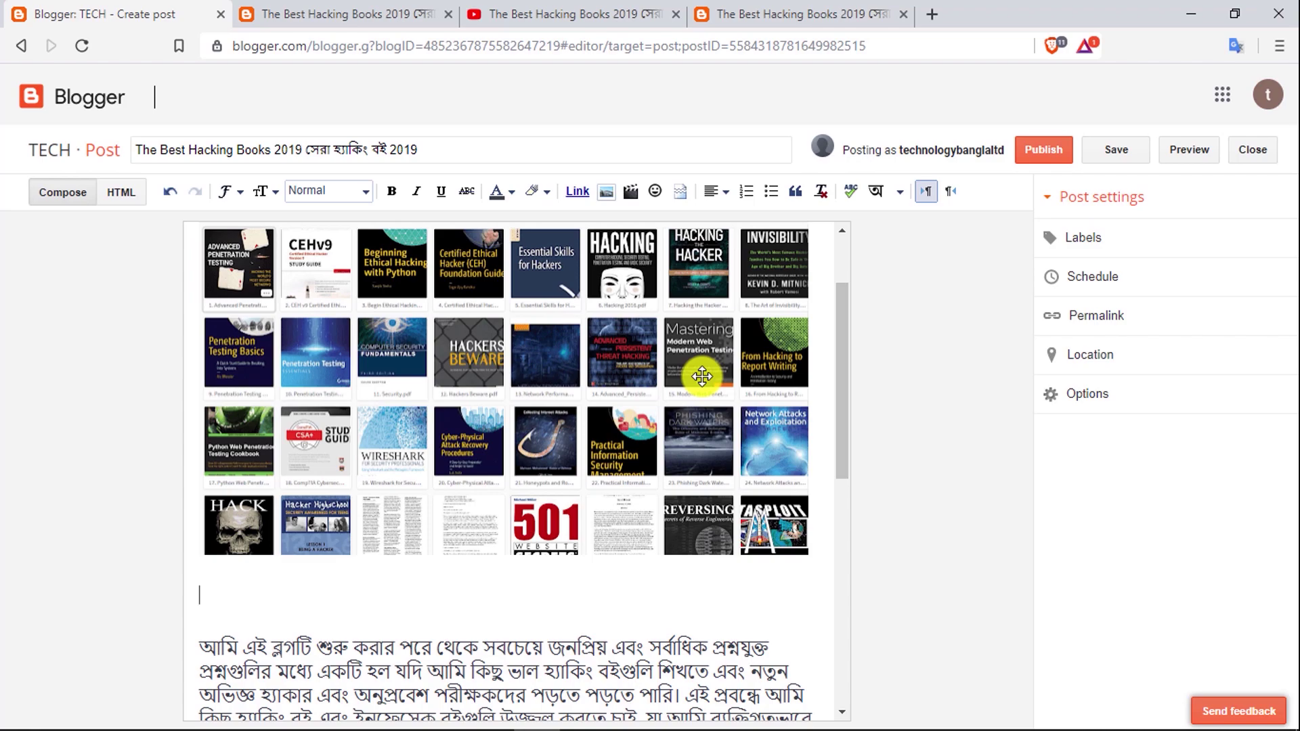
Add the label "book" to the post and confirm it
left_click(1083, 240)
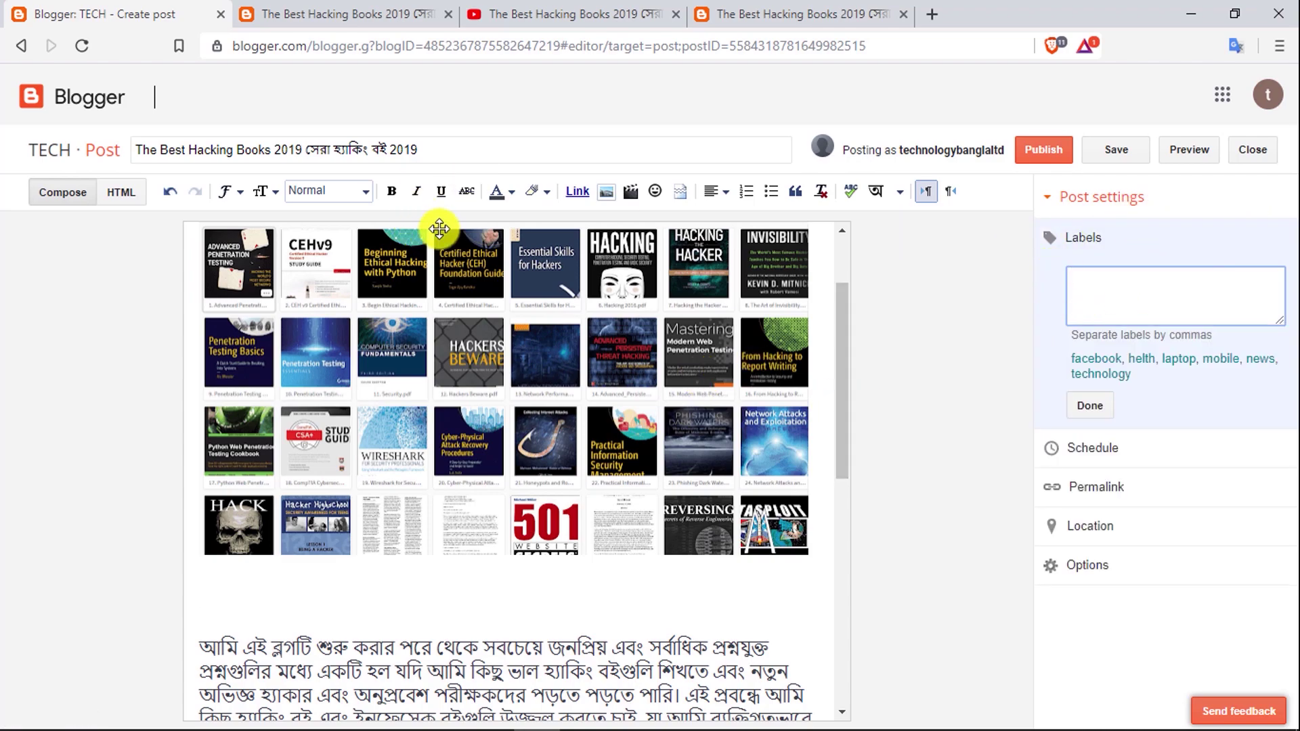
scroll(247, 268, "up", 2)
left_click(1103, 272)
type("b")
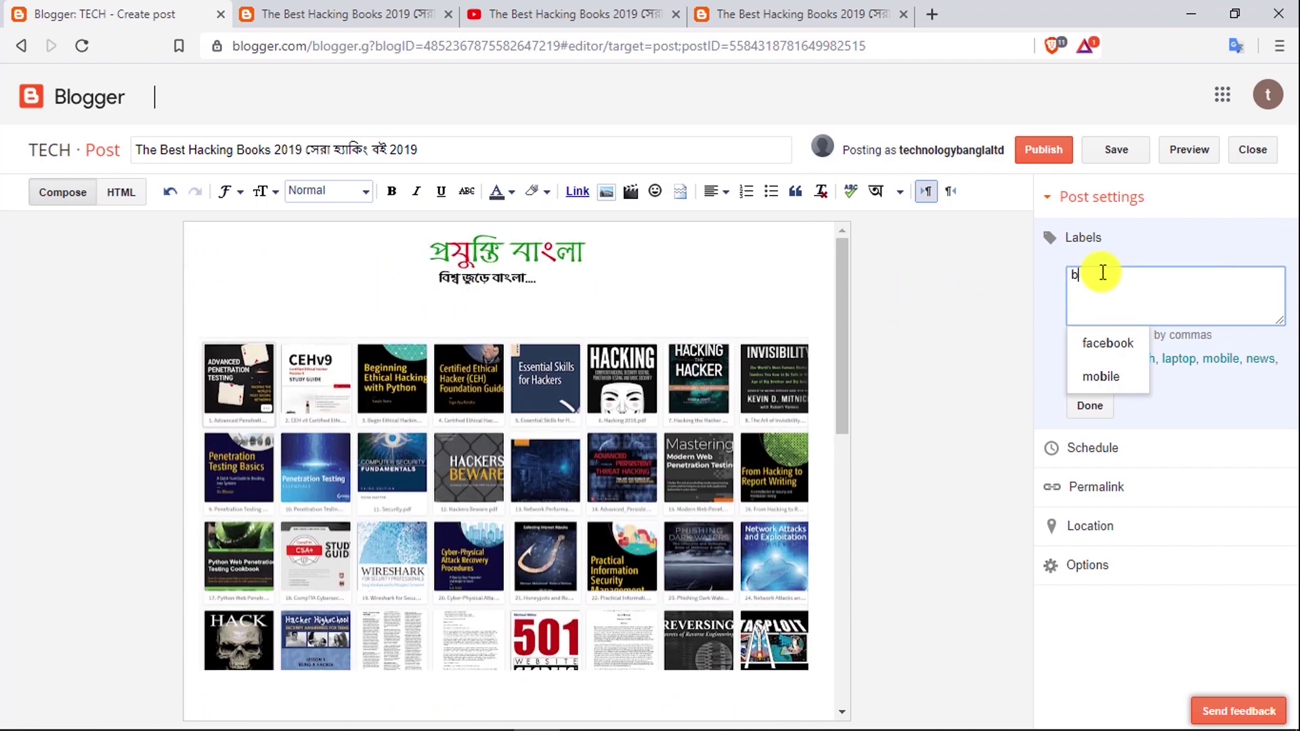
type("ook")
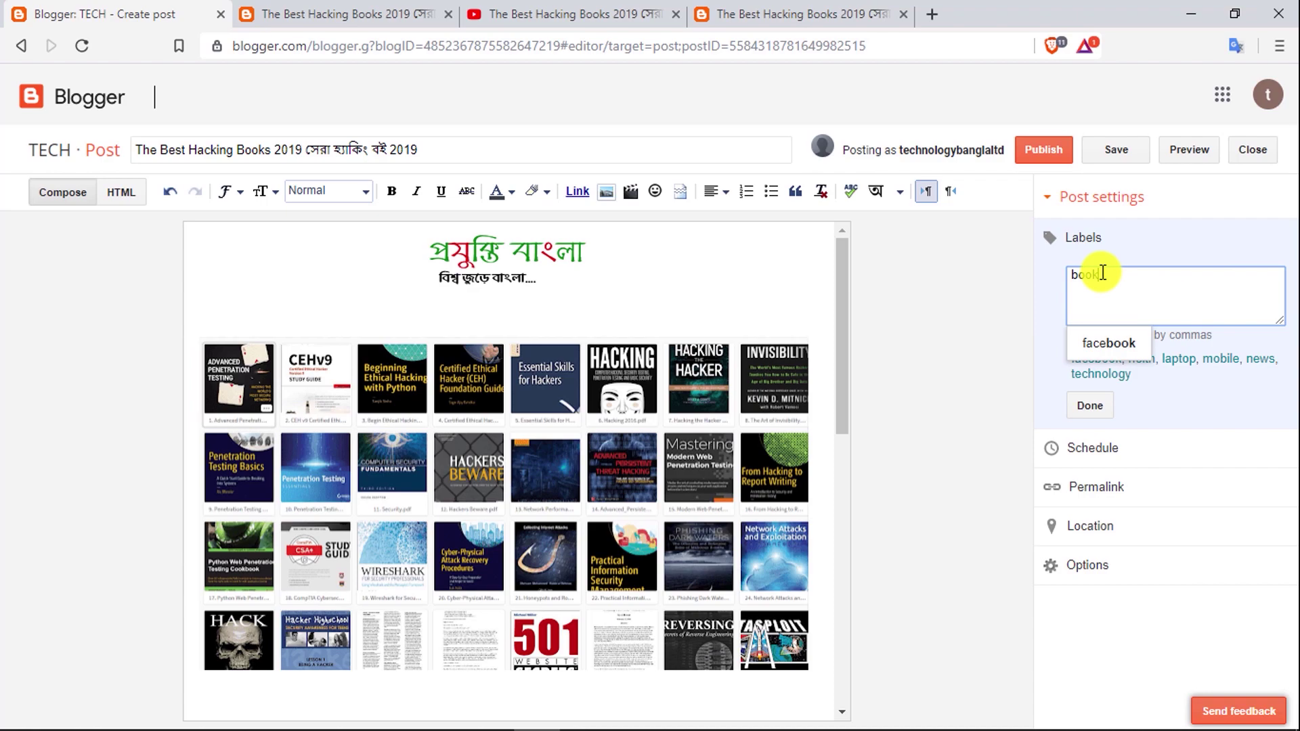
type(",")
left_click(1089, 405)
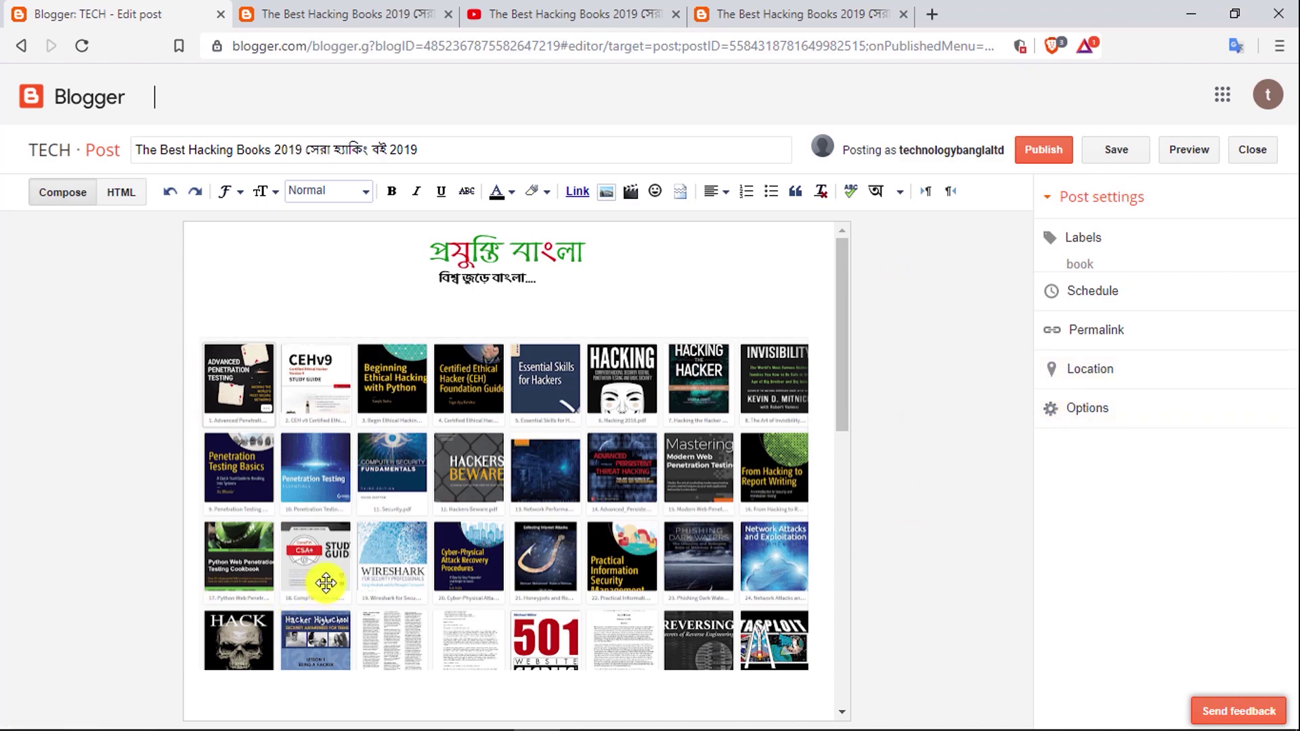
Check the draft from the logo down to the DOWNLOAD link and save the post
scroll(319, 580, "down", 5)
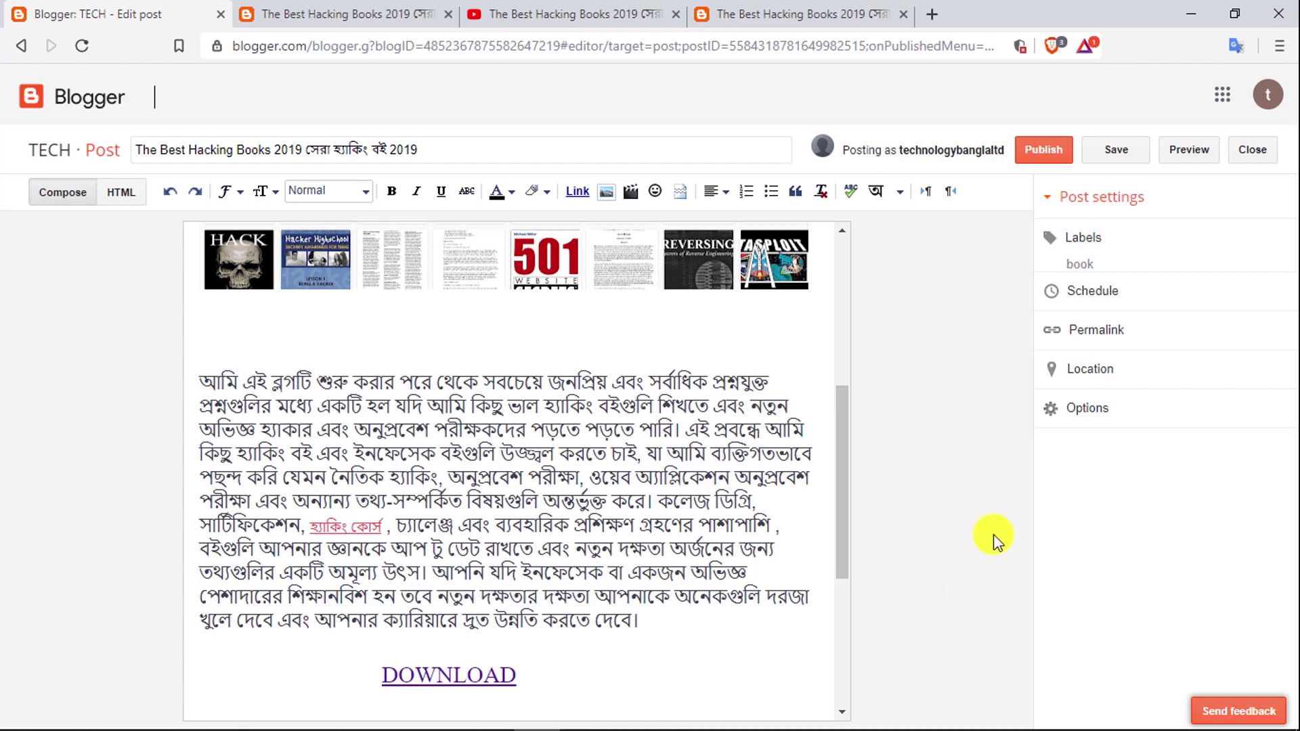
scroll(499, 511, "up", 6)
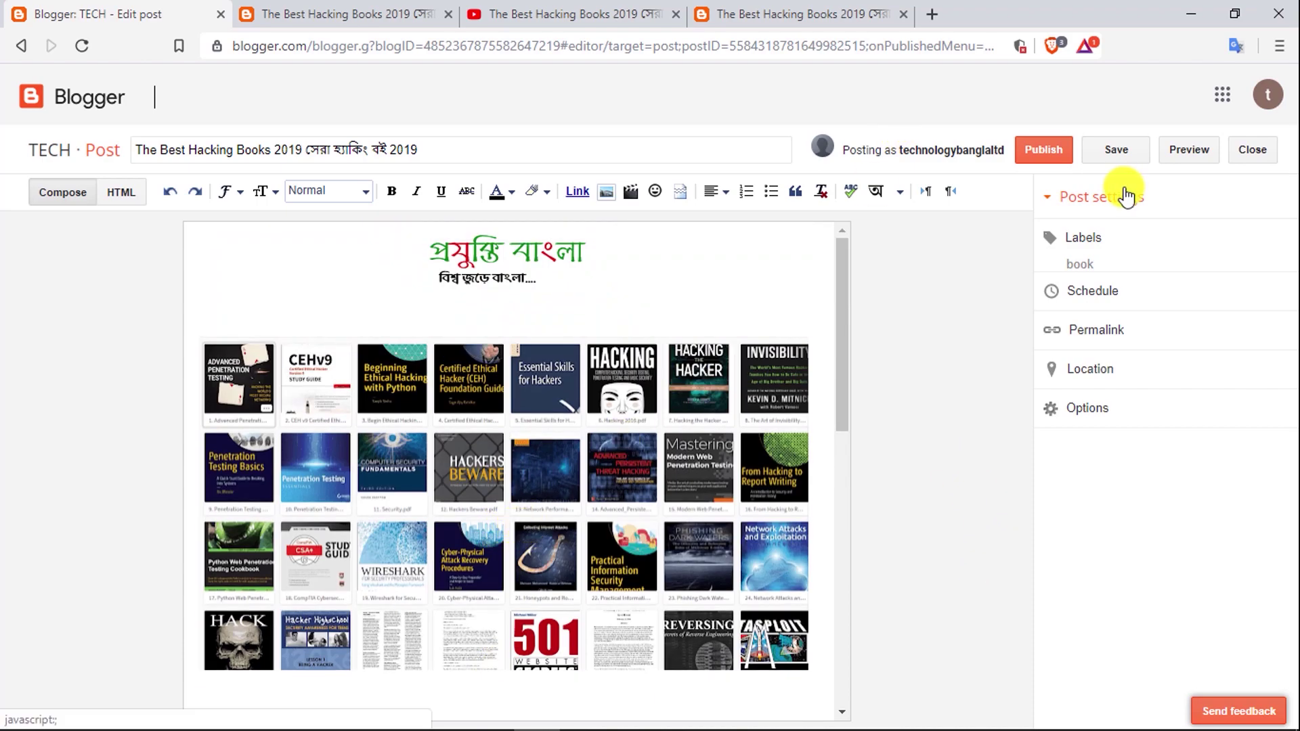
left_click(1117, 172)
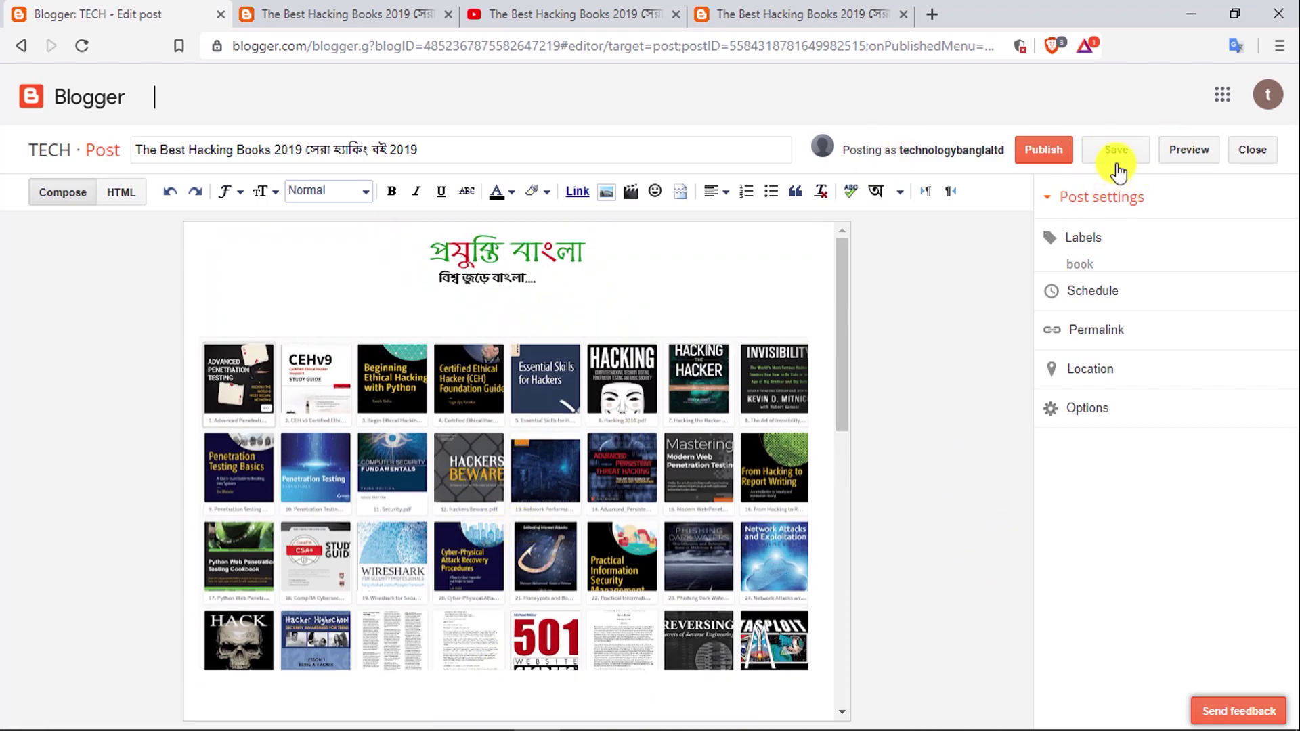
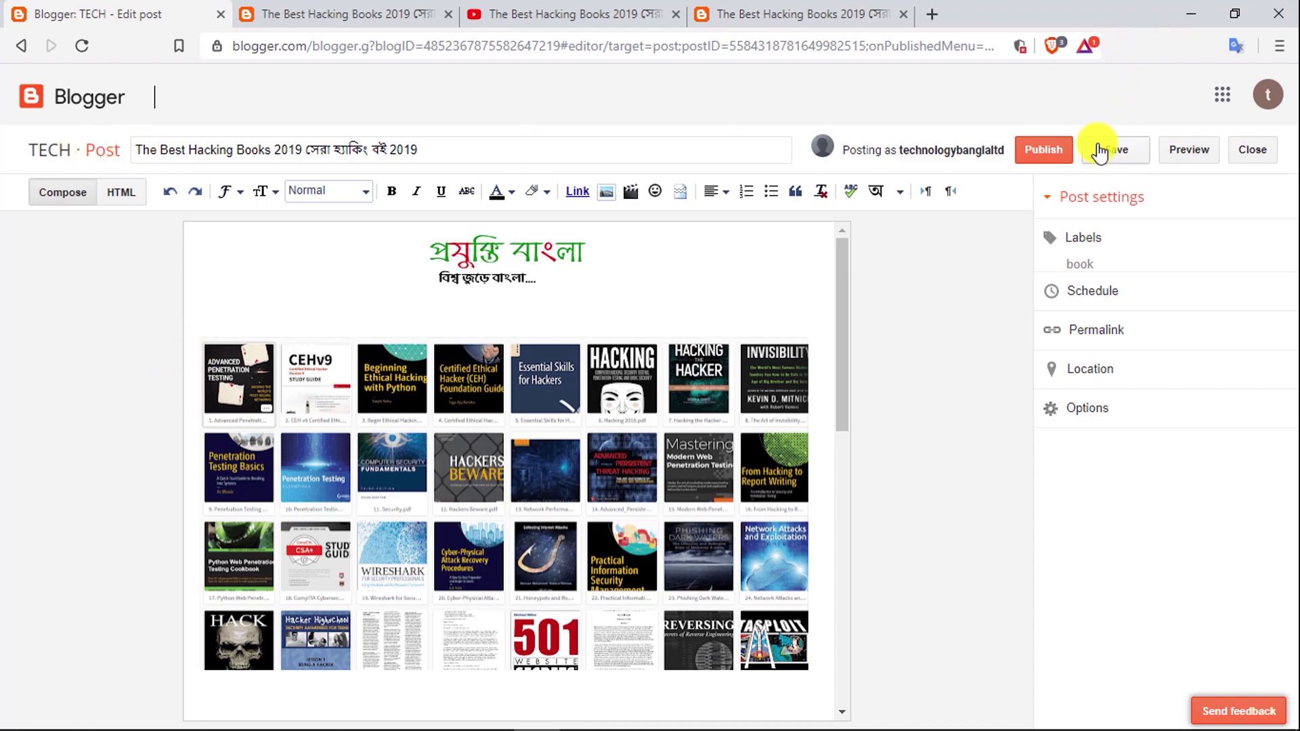
Leave the post editor and open the blog's search preferences, looking over the meta tags, redirection, crawler and monetization options
left_click(61, 102)
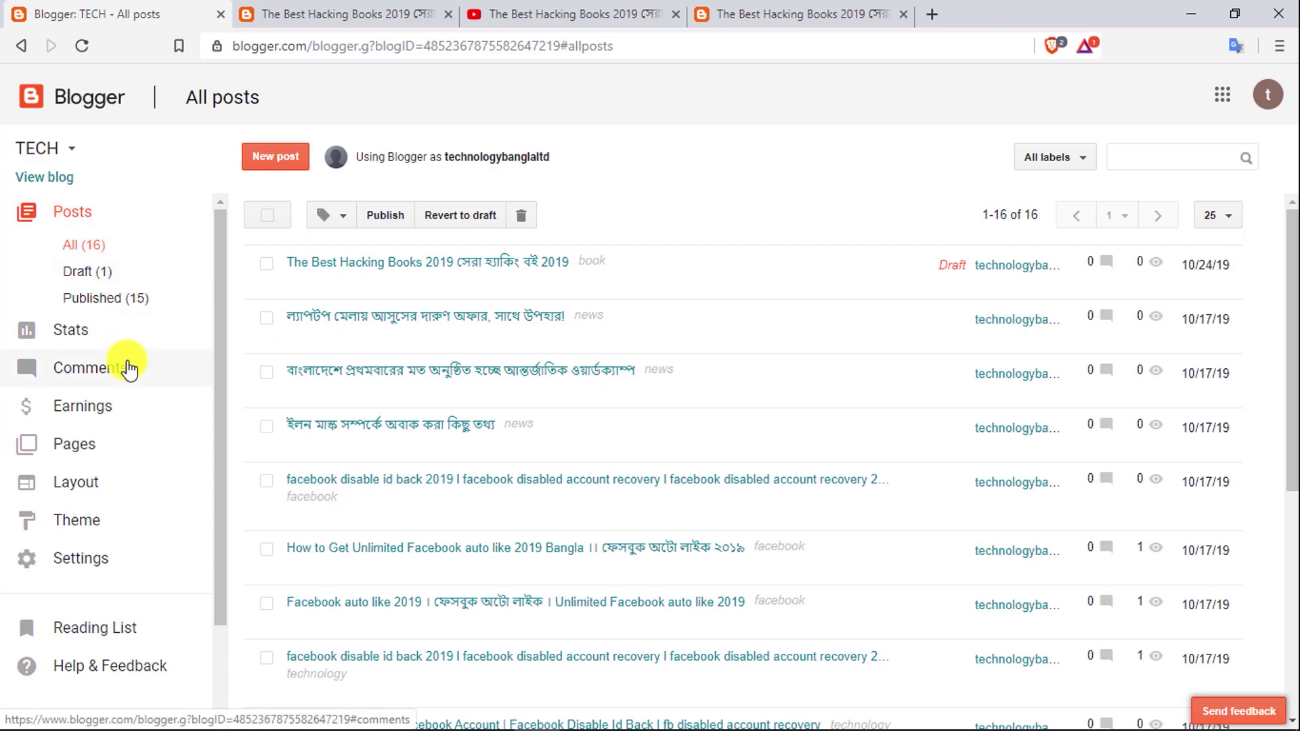
left_click(91, 558)
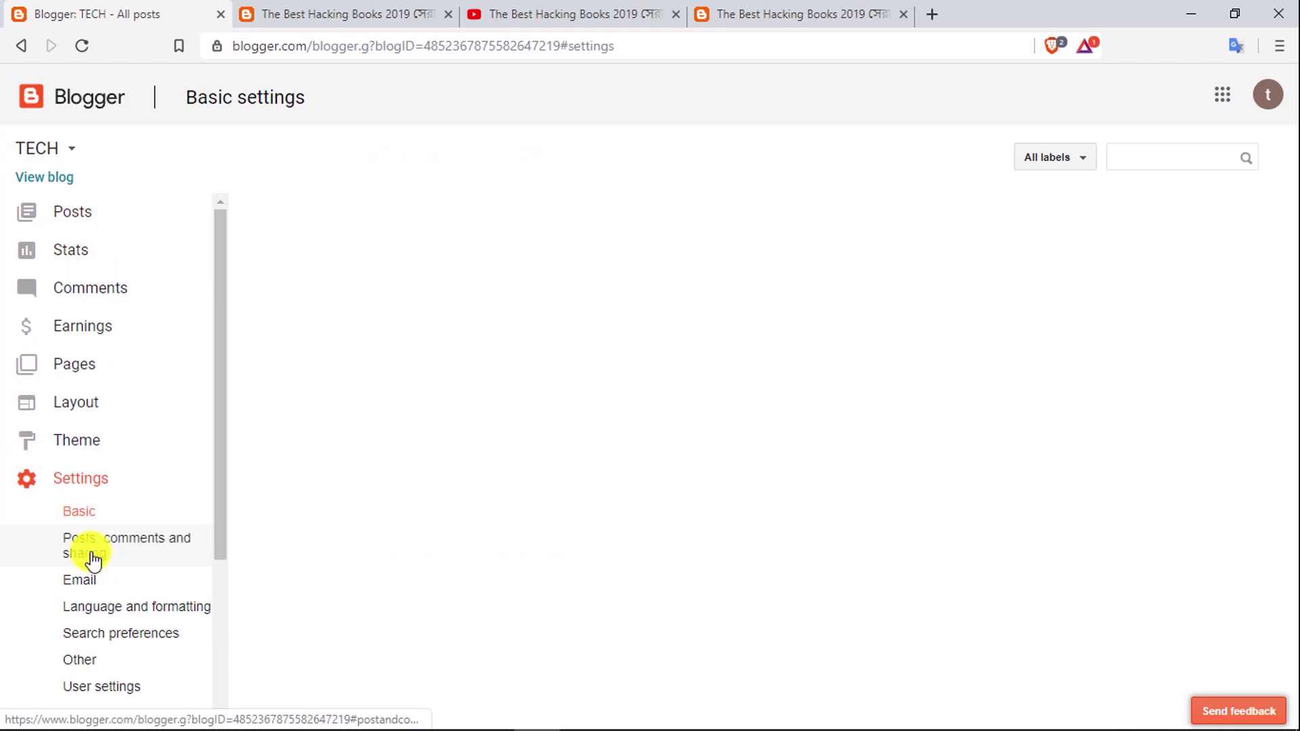
left_click(140, 638)
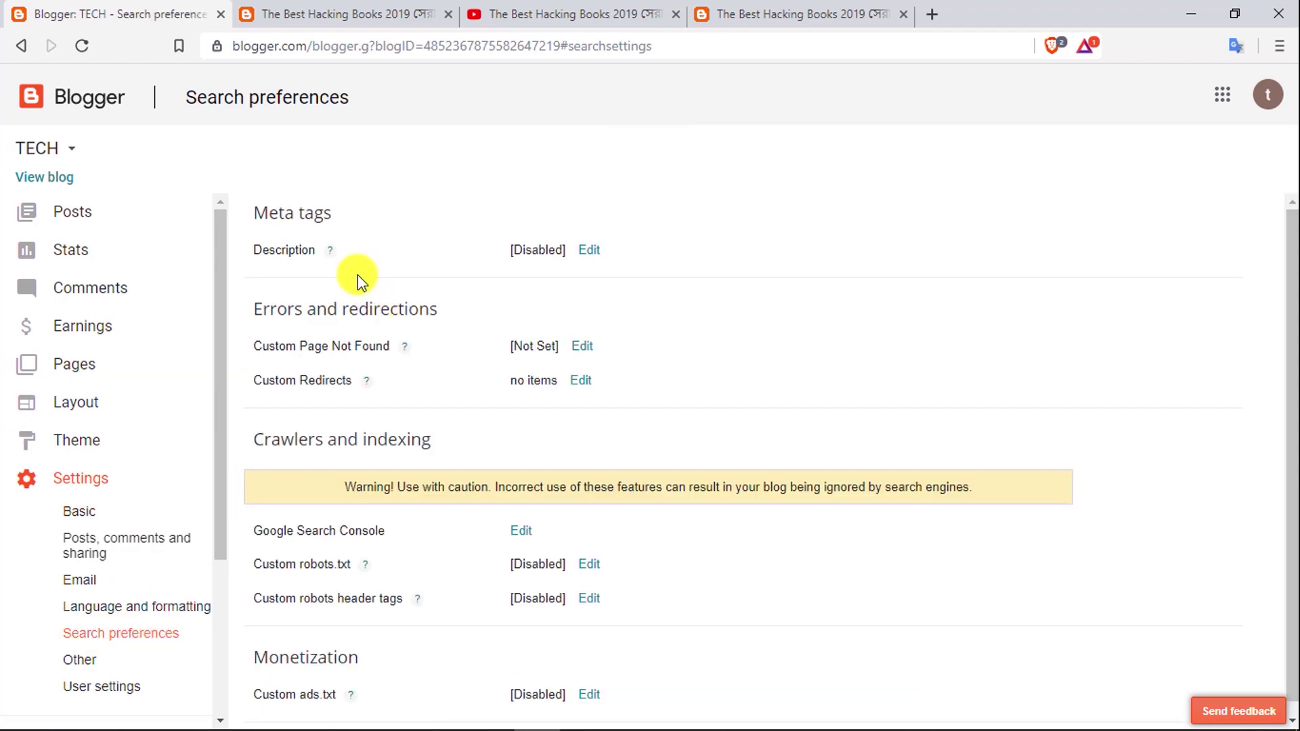
scroll(420, 370, "down", 1)
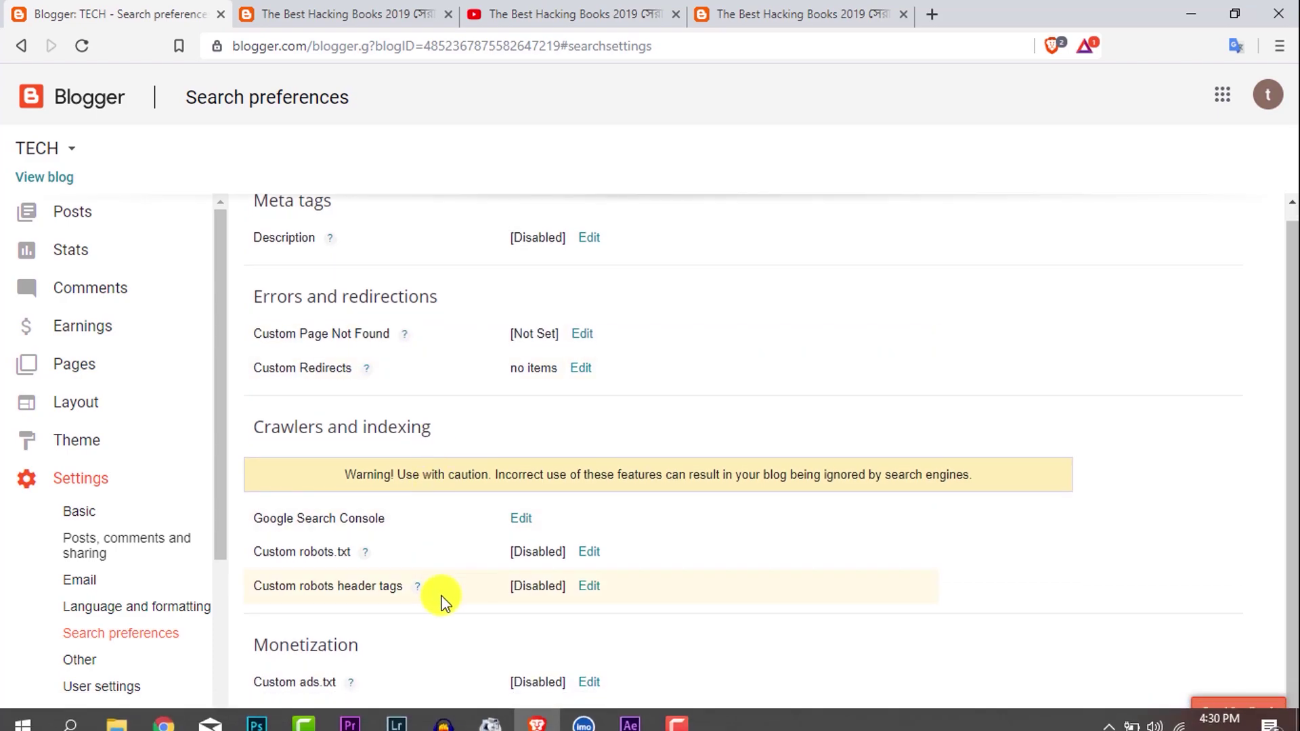
scroll(441, 600, "up", 1)
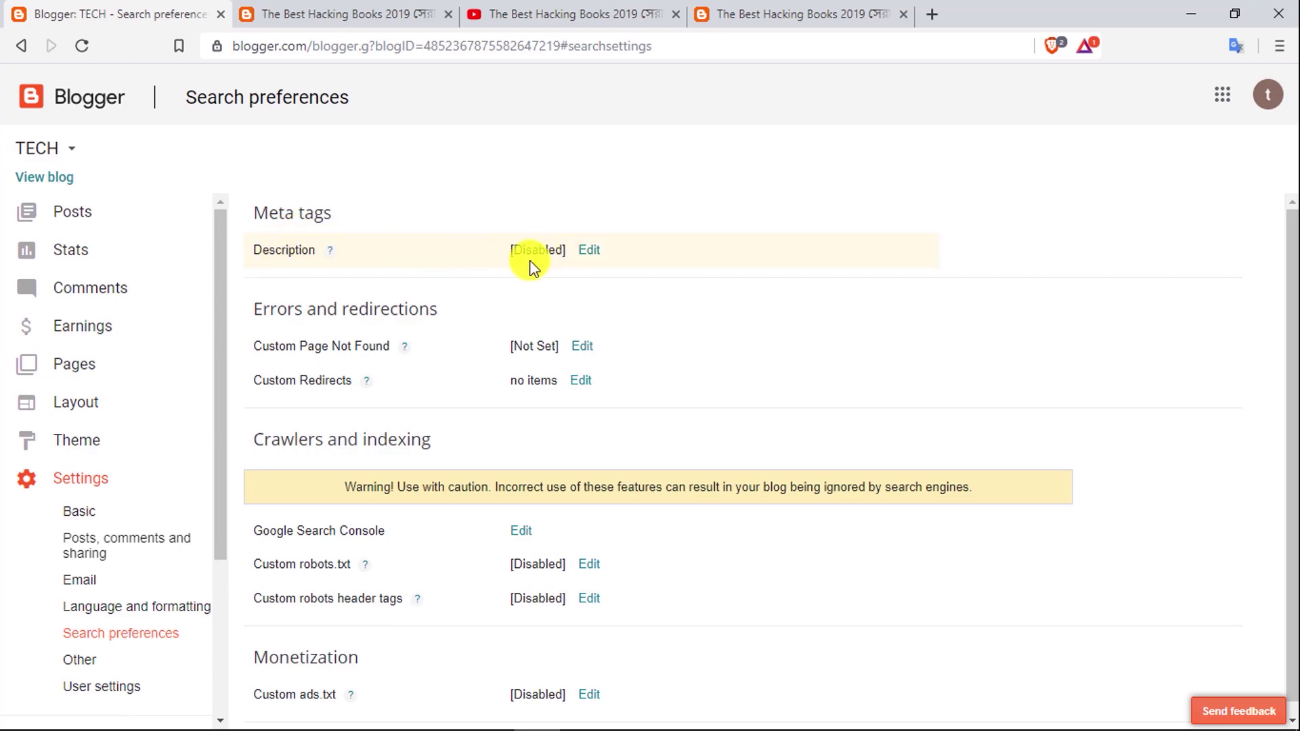
Enable the blog's meta tag search description, enter "gfhgh g dg" as its text and save the changes
left_click(591, 251)
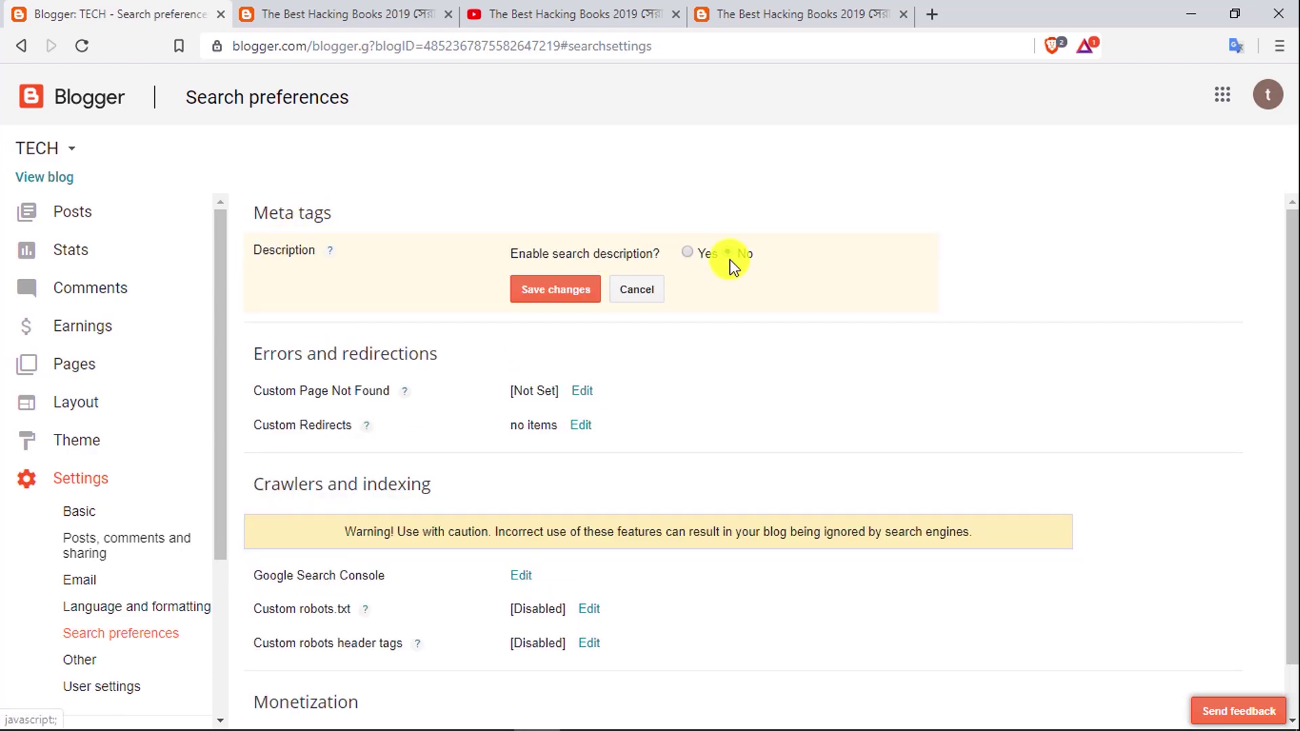
left_click(687, 253)
left_click(635, 299)
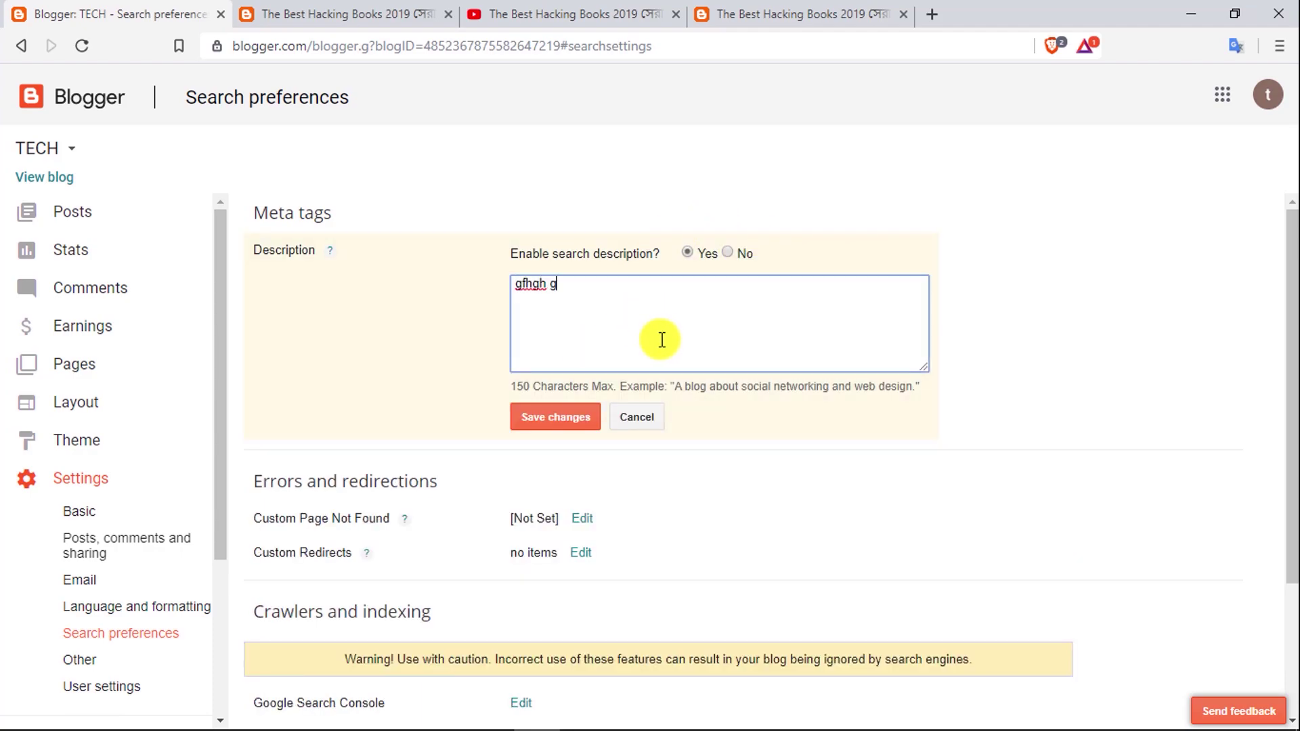
type("gfhgh g dg")
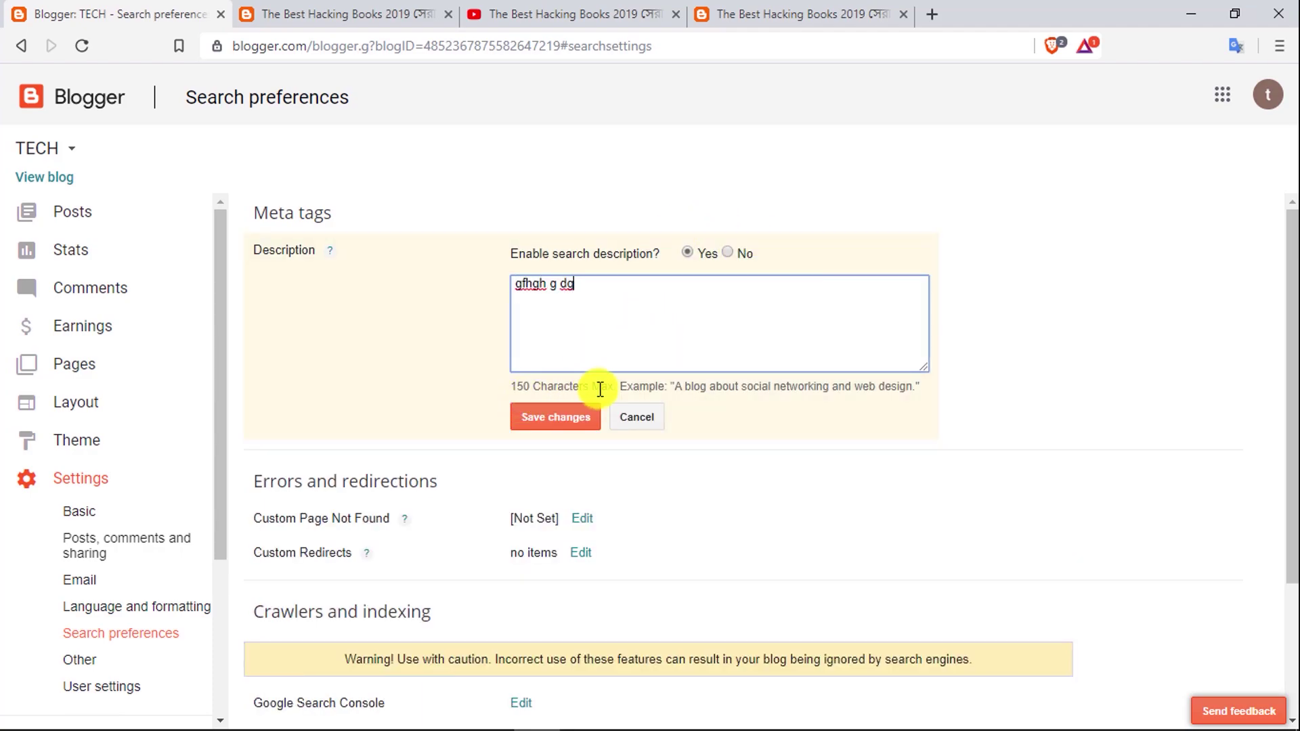
left_click(569, 418)
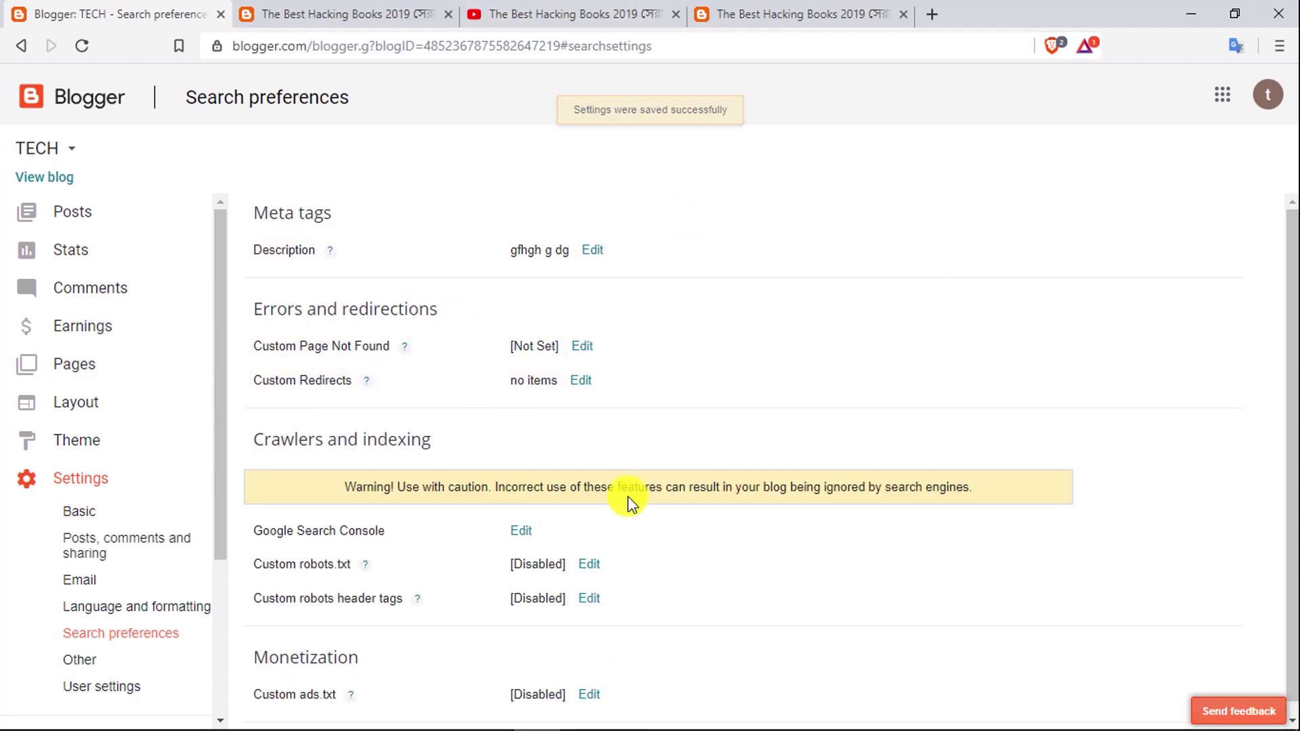
scroll(624, 578, "down", 1)
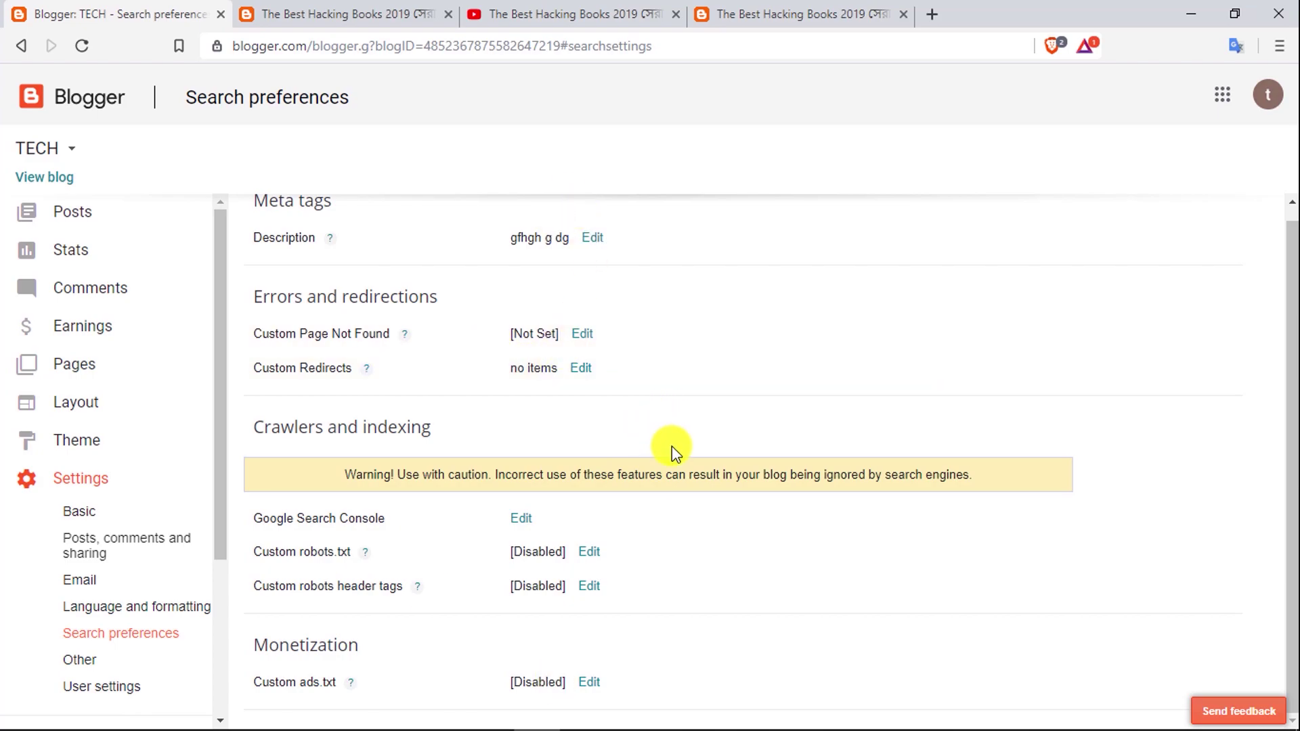
Reopen the draft post "The Best Hacking Books 2019" for editing and open its search description
left_click(93, 212)
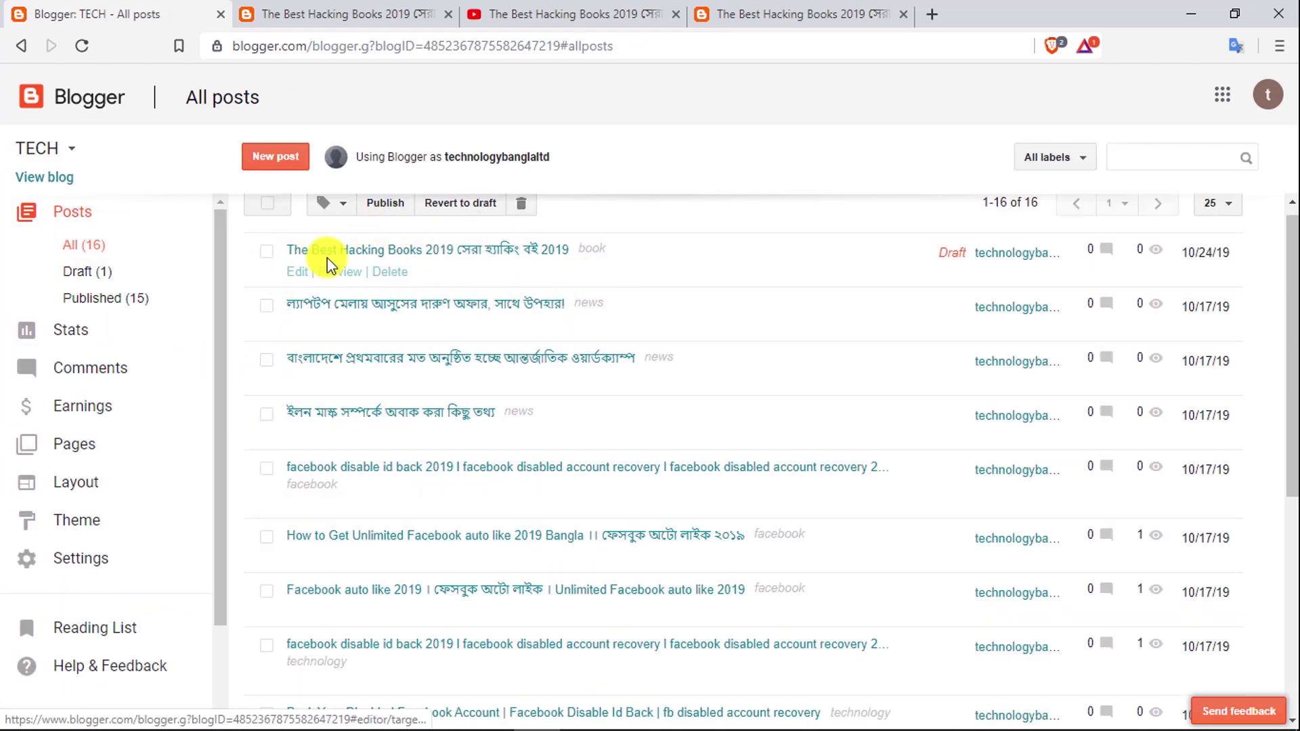
left_click(298, 278)
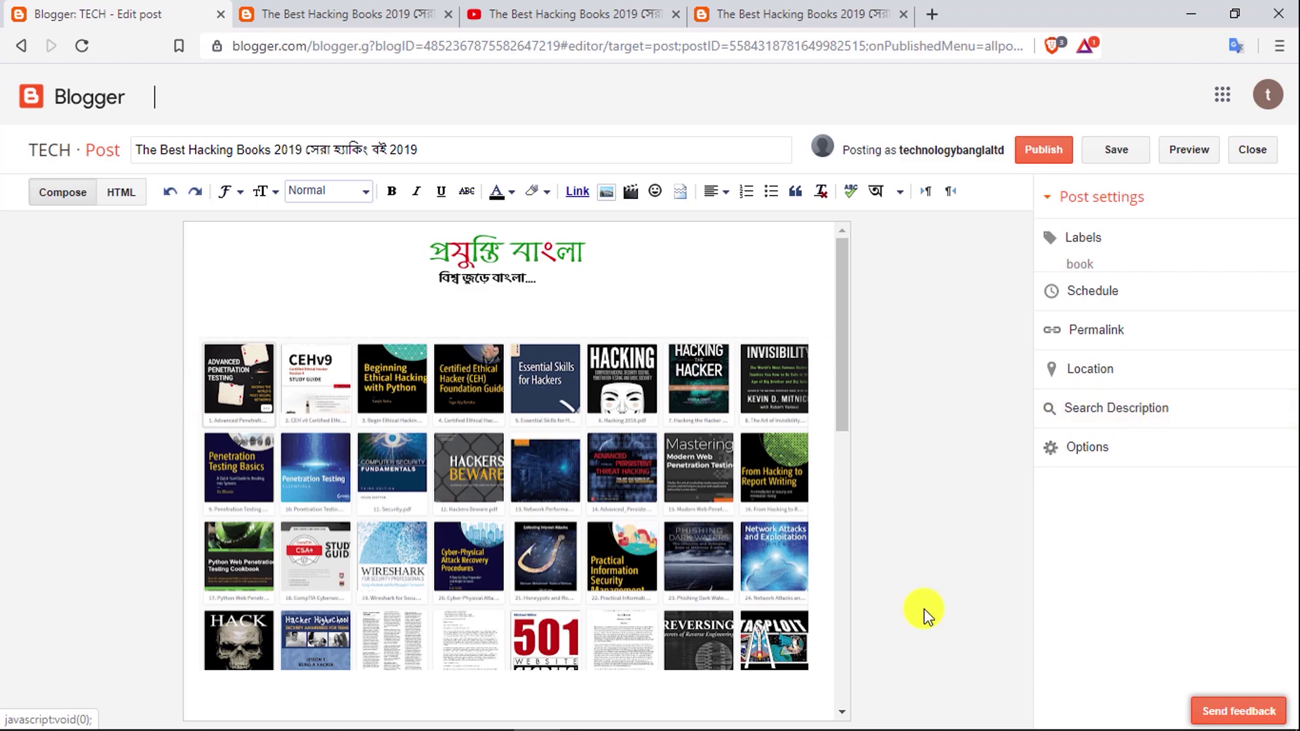
left_click(1114, 408)
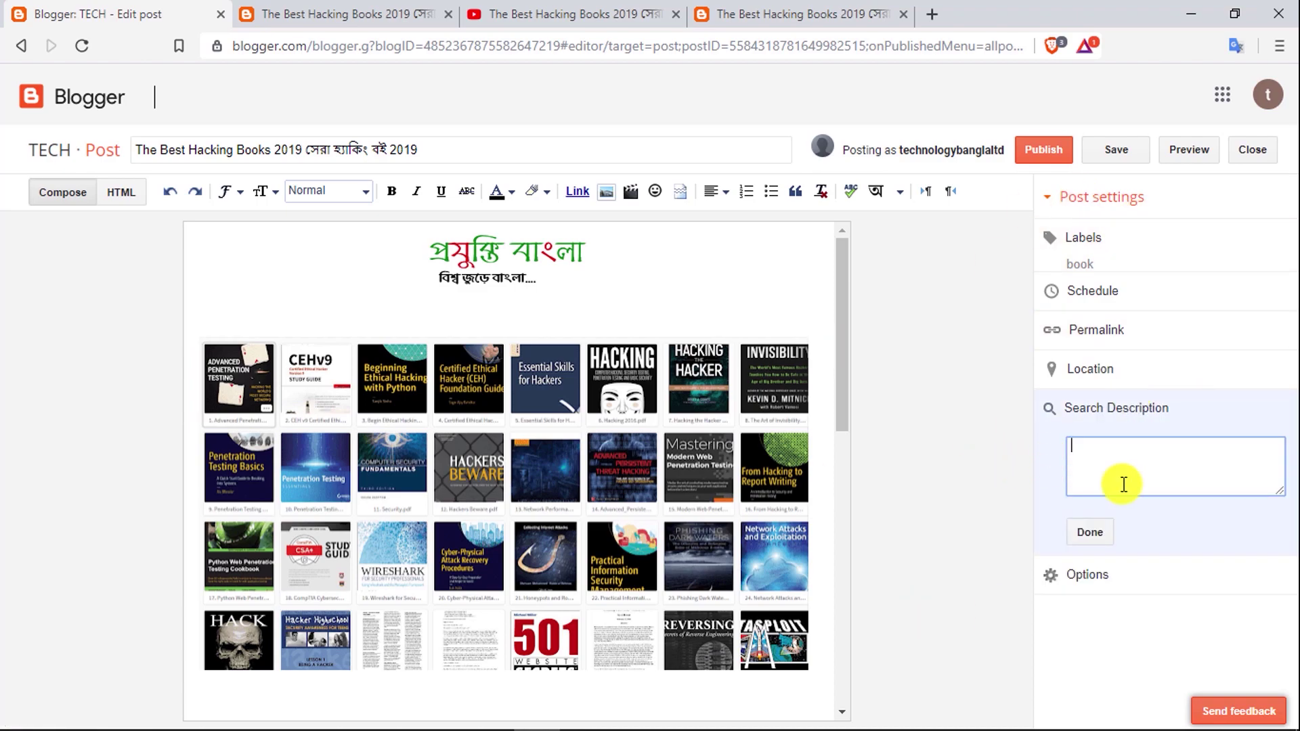
Copy the full post title and paste it into the post's search description
scroll(470, 299, "down", 2)
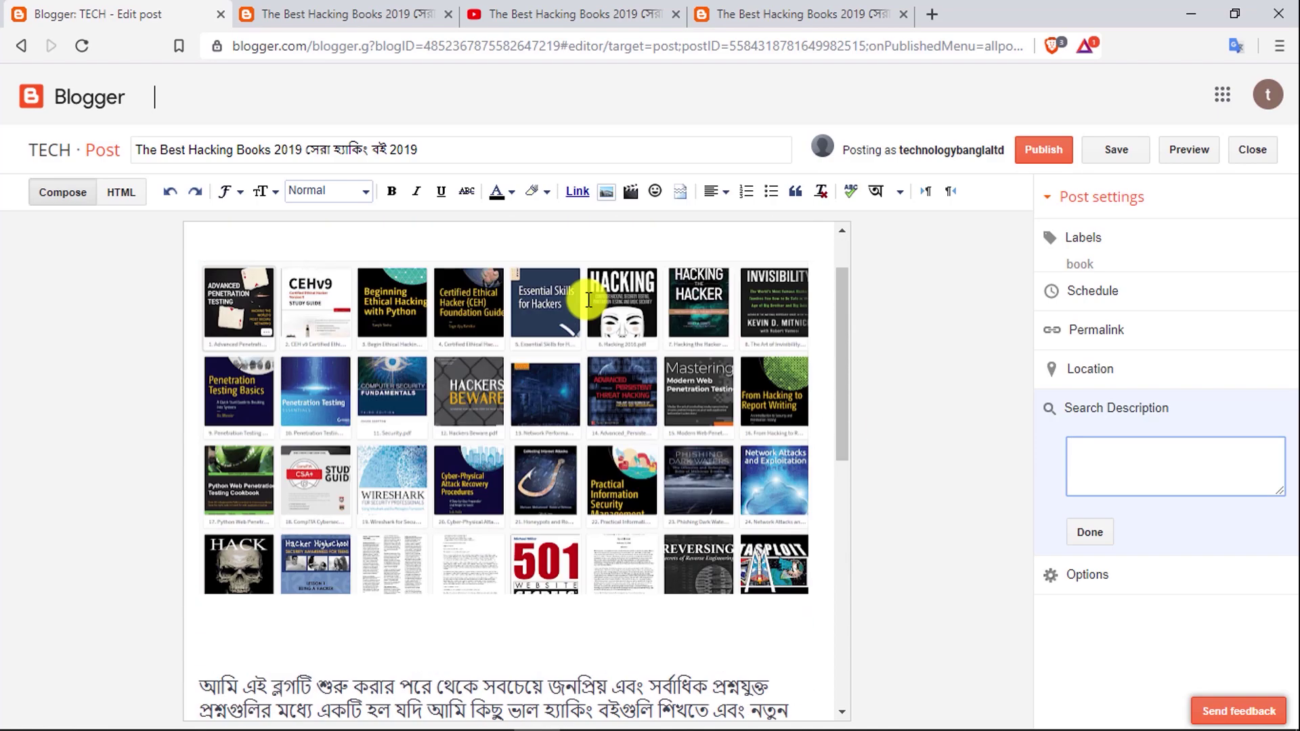
scroll(588, 299, "up", 2)
left_click_drag(459, 148, 127, 151)
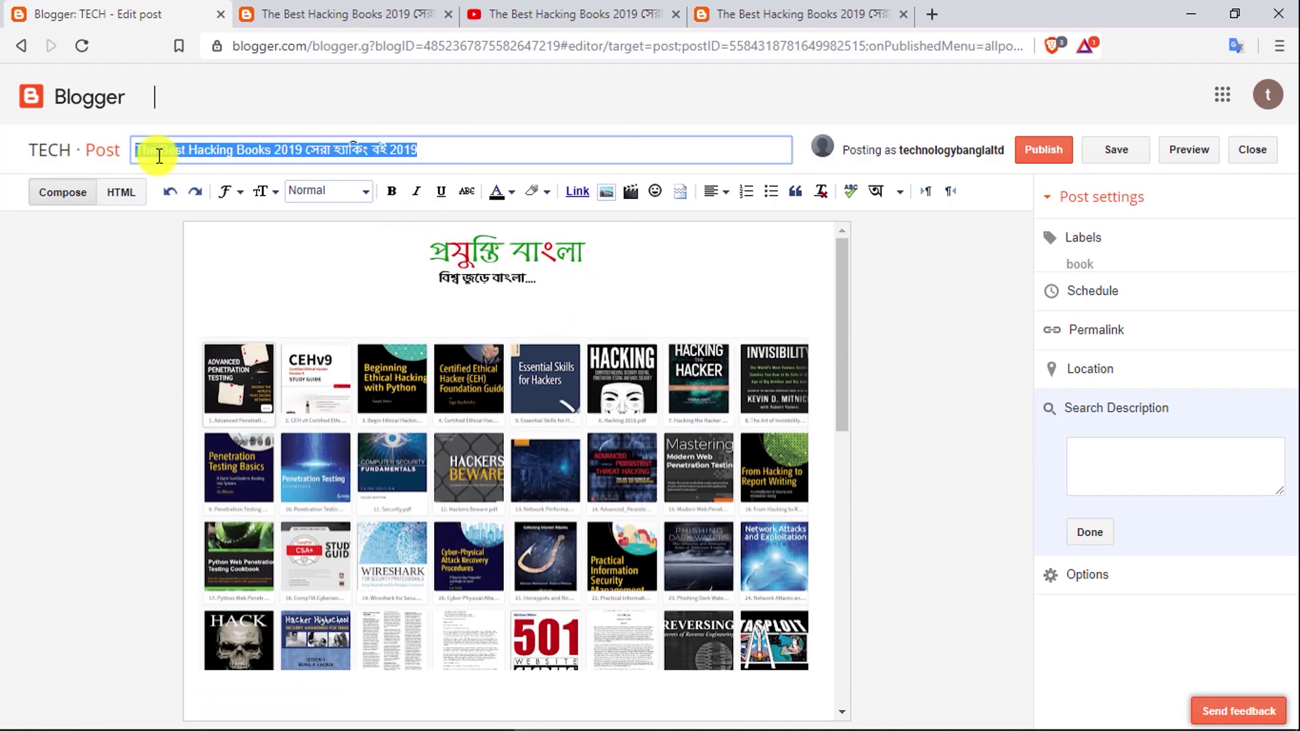
right_click(159, 155)
left_click(210, 227)
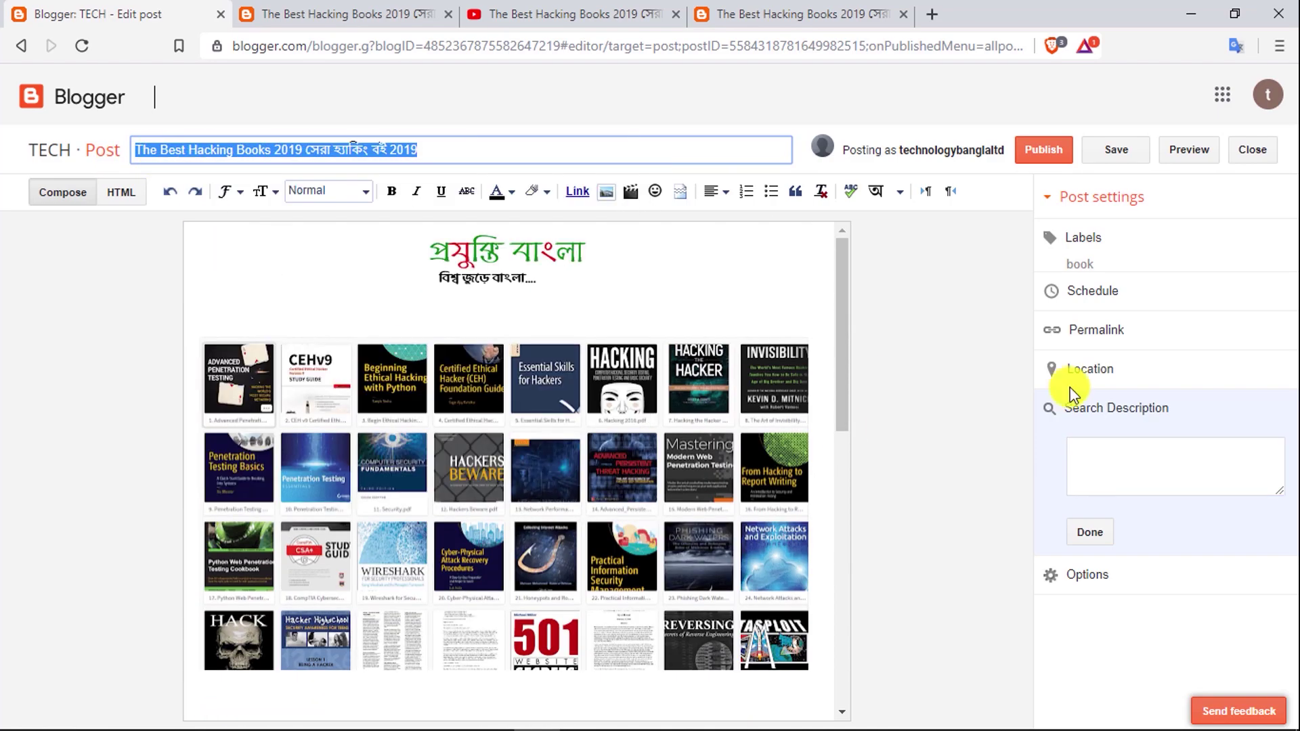
left_click(1167, 475)
right_click(1165, 474)
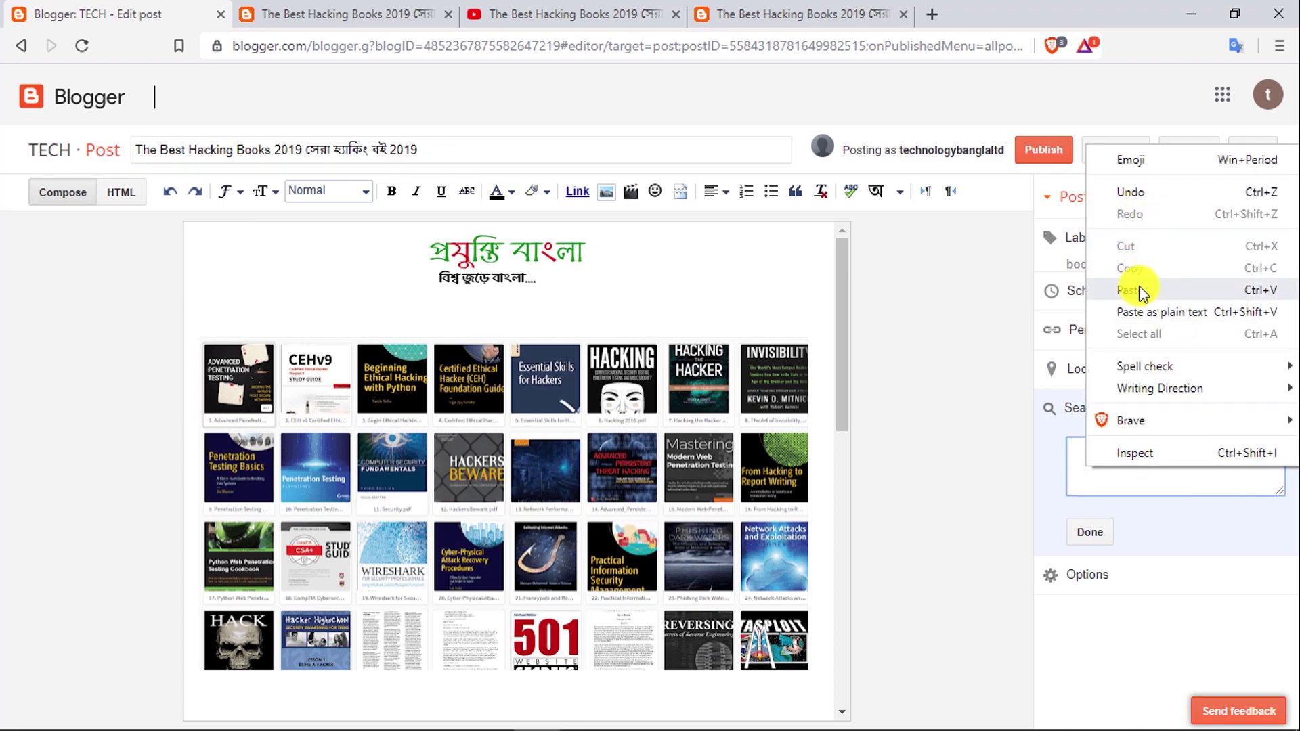
left_click(1142, 293)
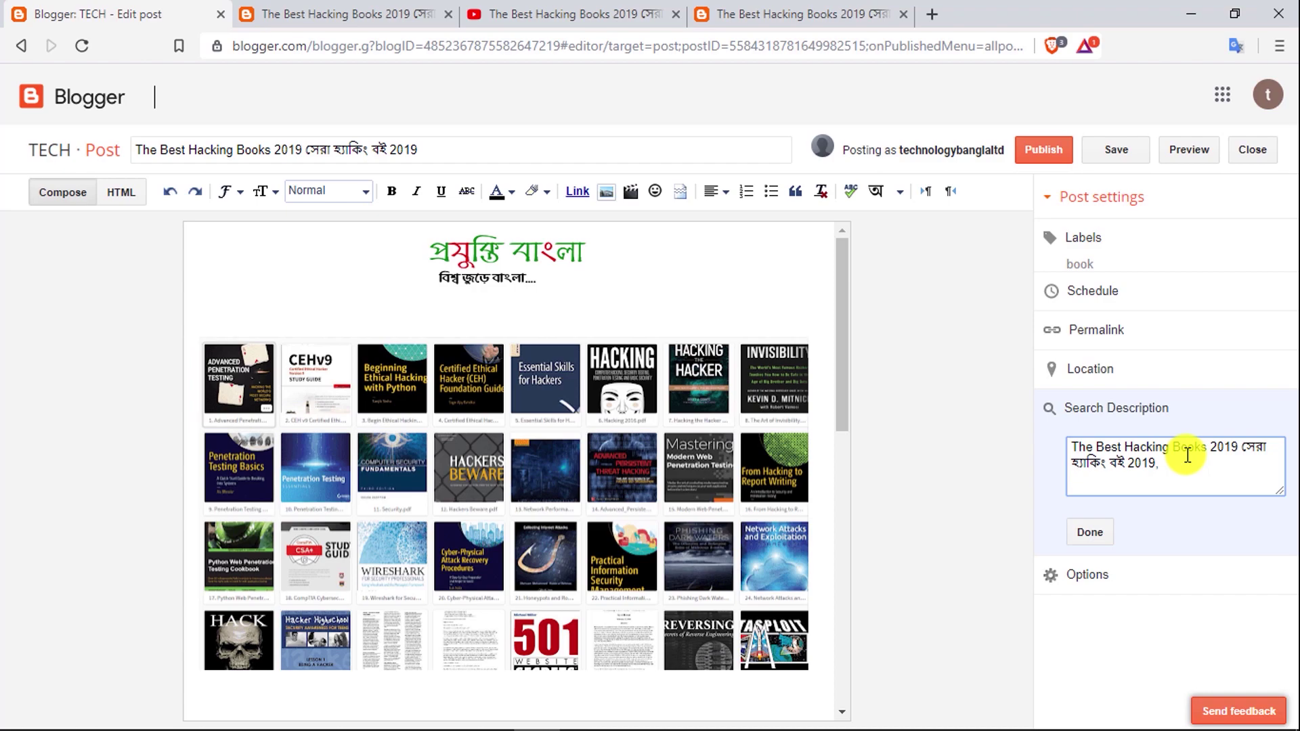
Add a comma and "hacking book," on a new line after the title in the search description and confirm it
type("hacking book,")
key("Return")
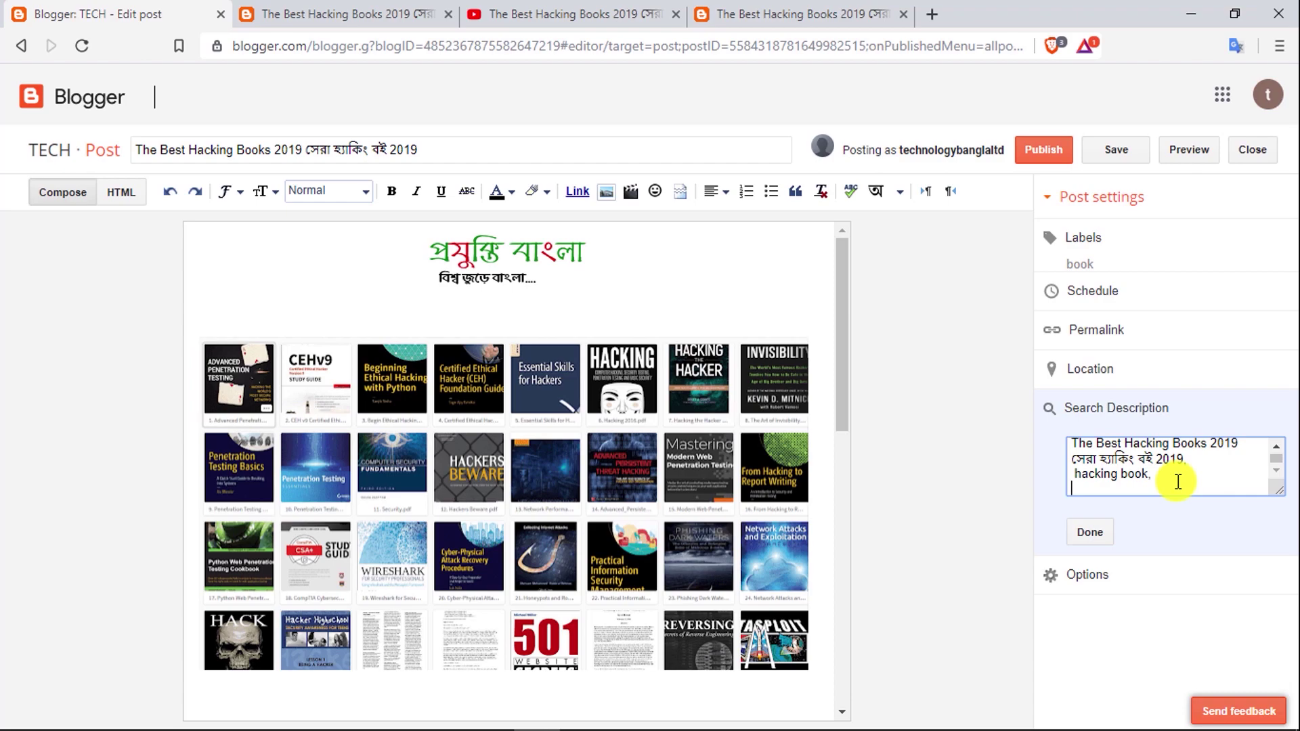
scroll(392, 456, "down", 10)
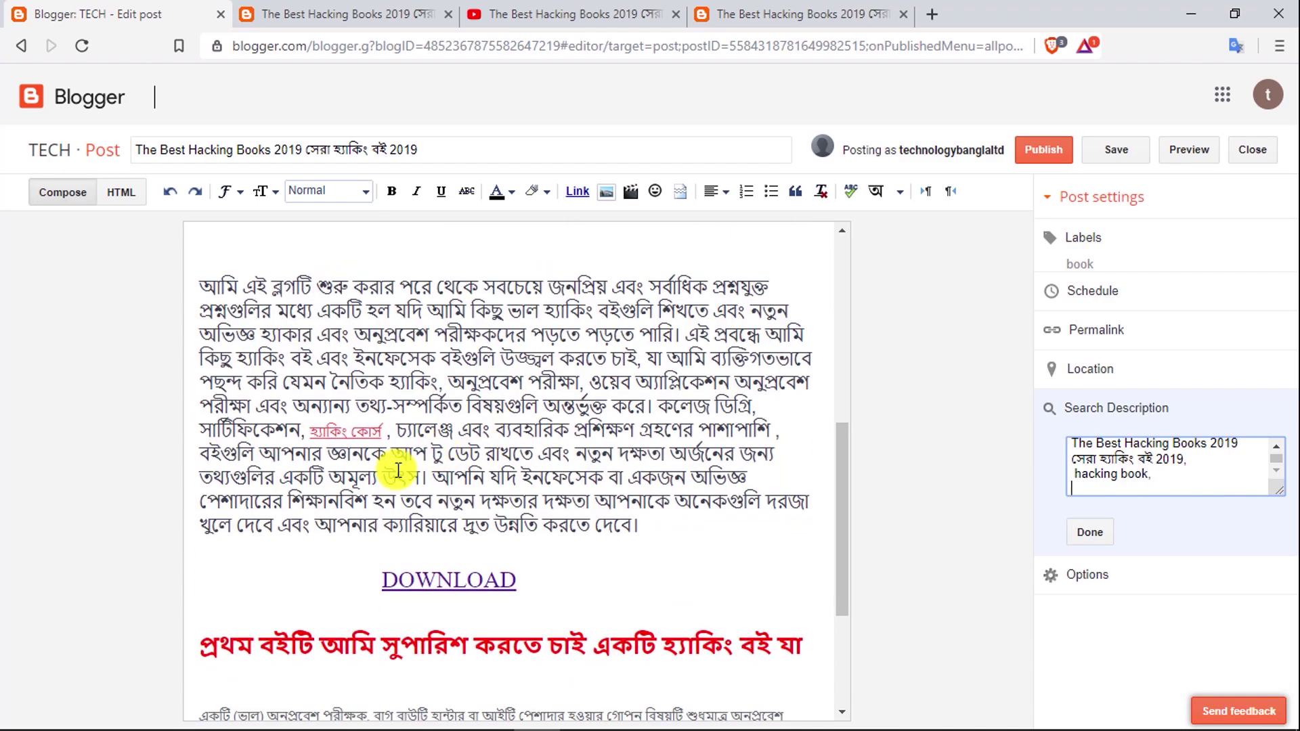
scroll(1147, 470, "up", 1)
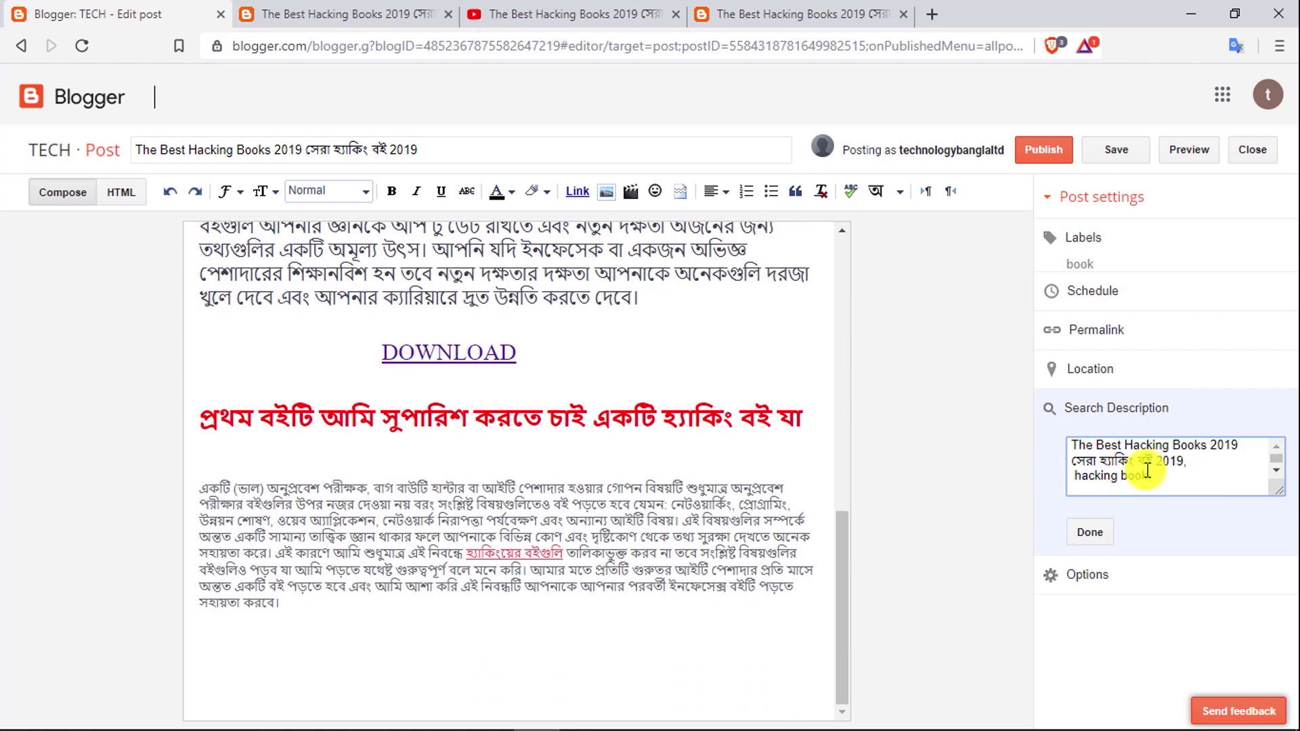
left_click(1092, 534)
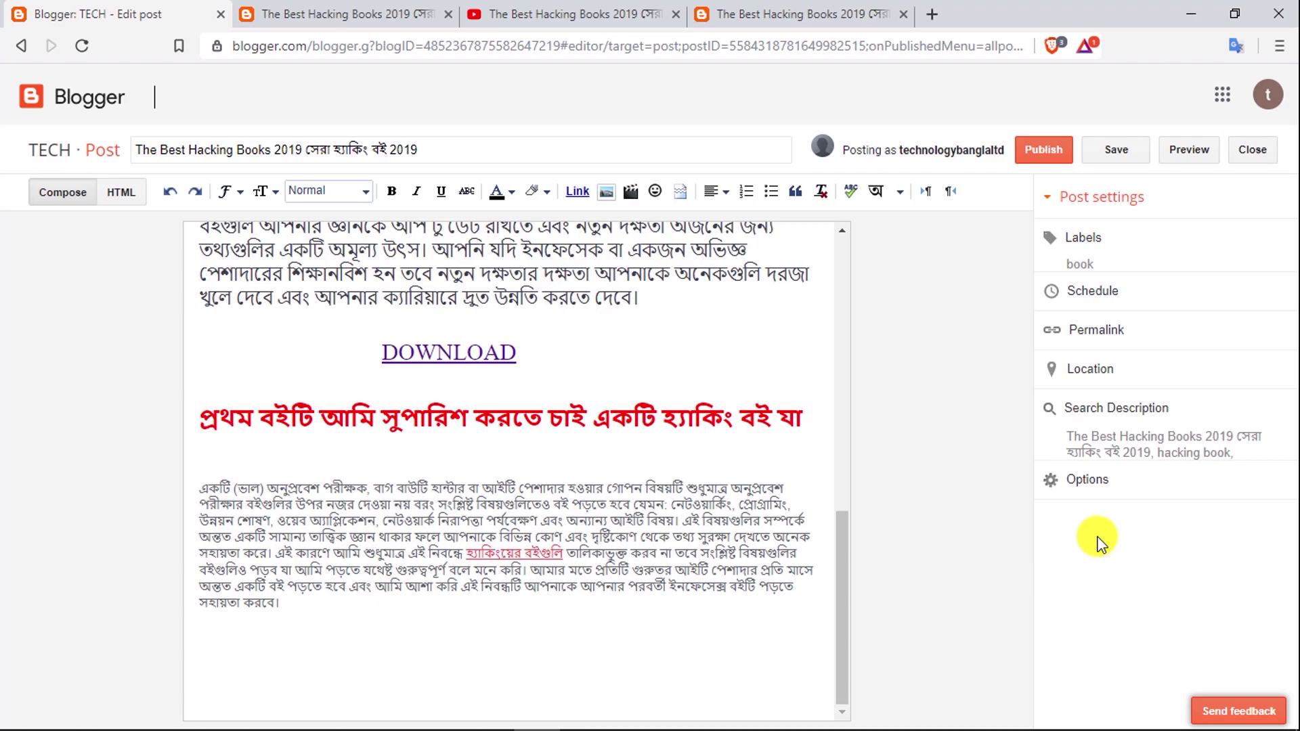
Check and confirm the post's label "book", and publish the post
left_click(1101, 240)
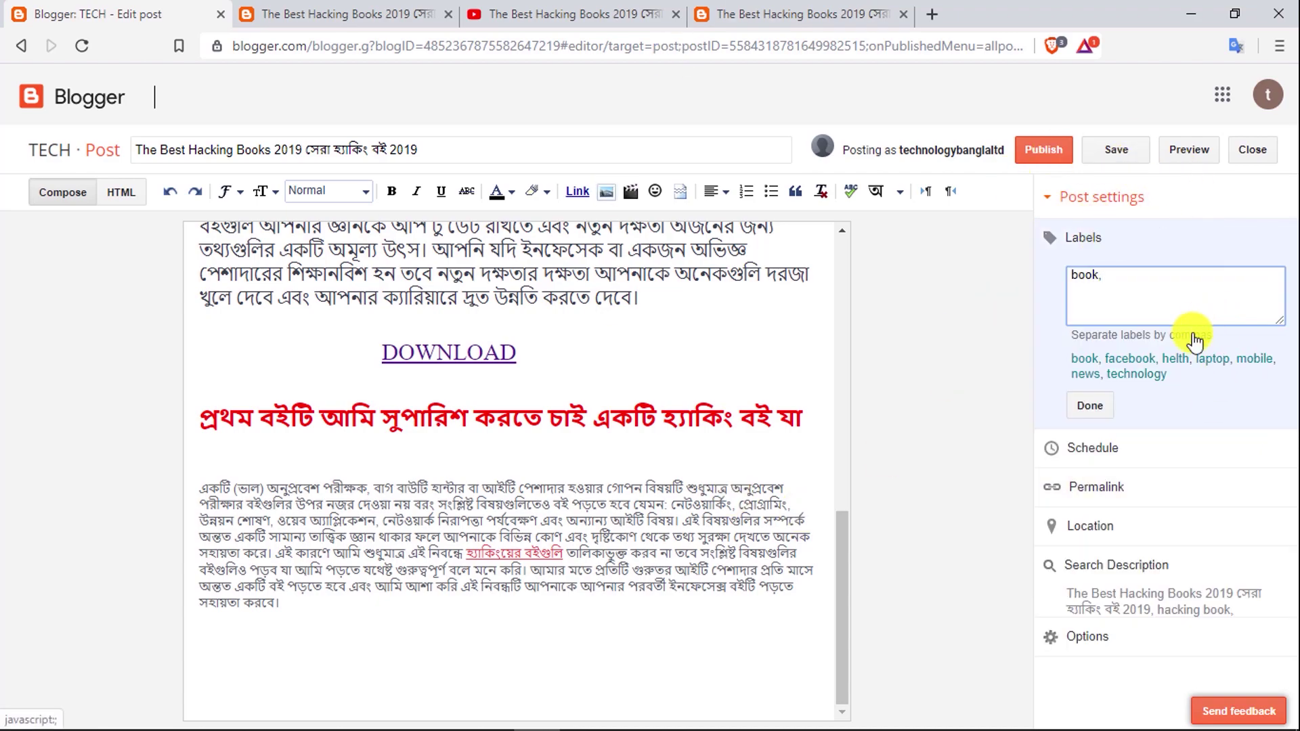
left_click(1086, 405)
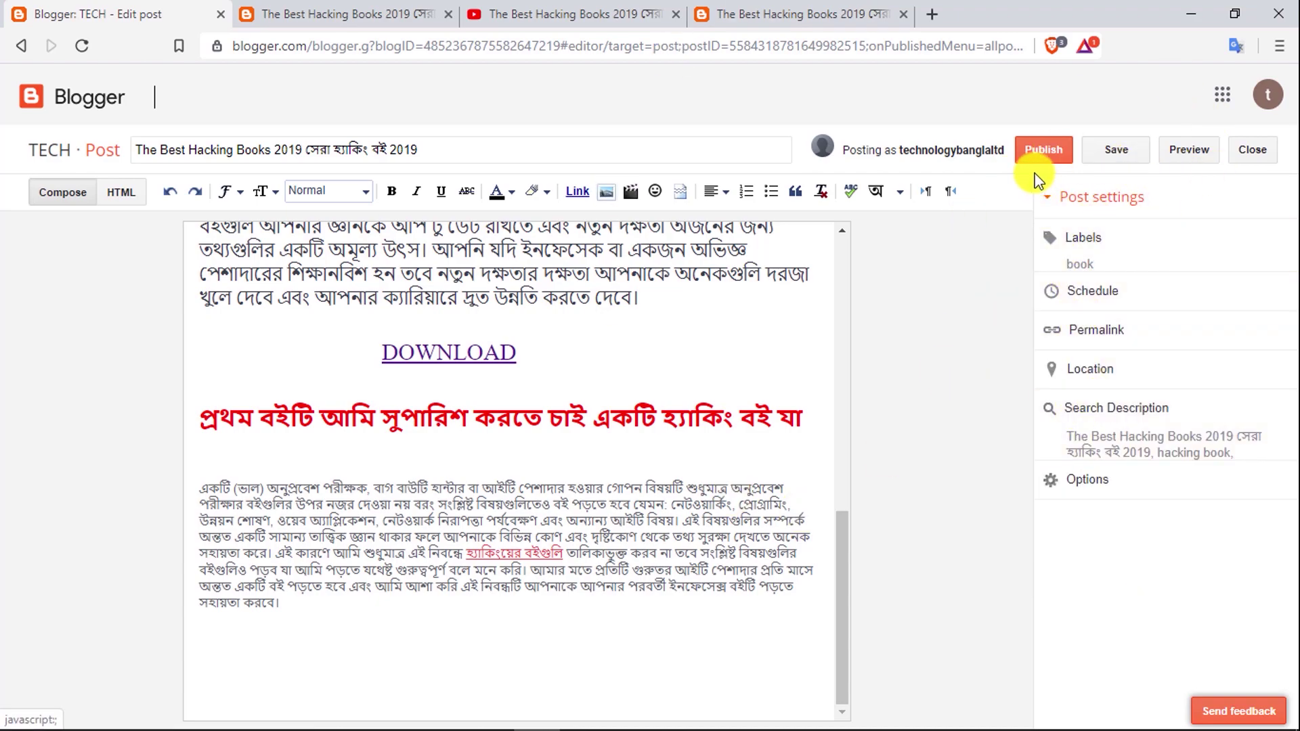
left_click(1039, 150)
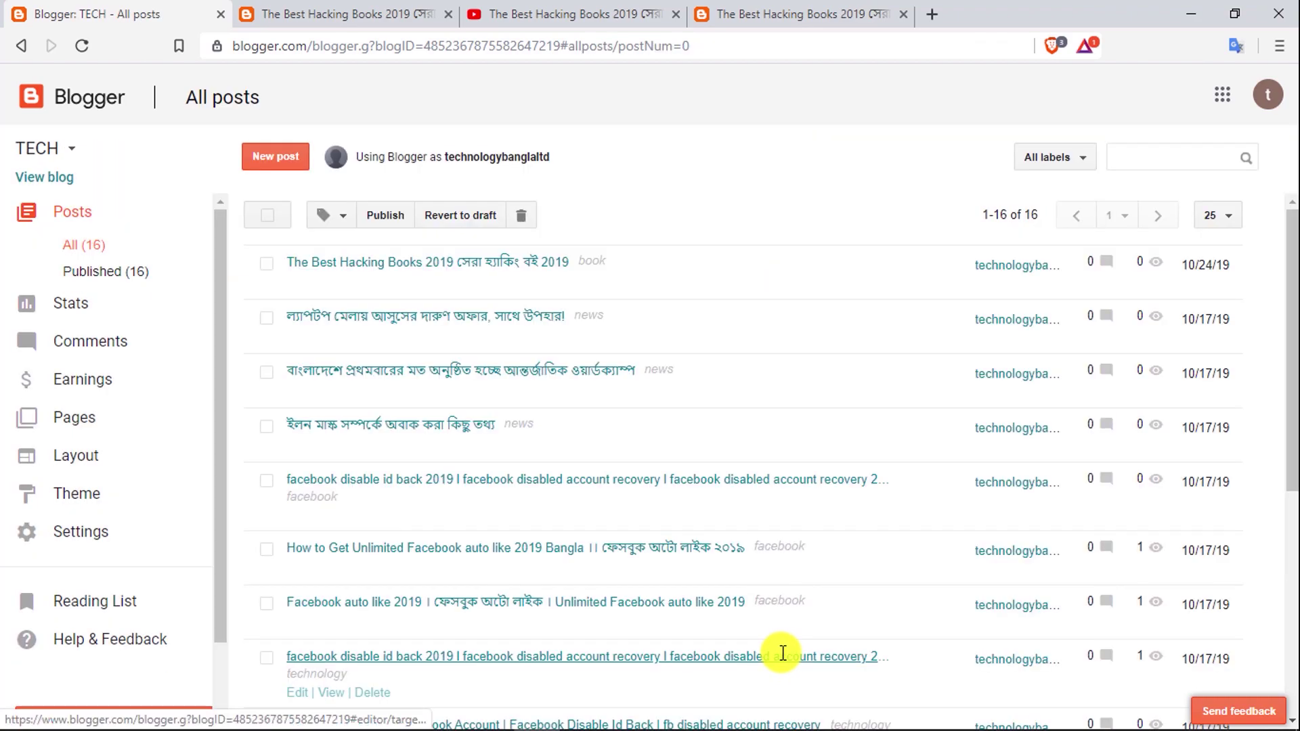
View the published hacking books post on the blog and check it from the title down to the tags
left_click(334, 298)
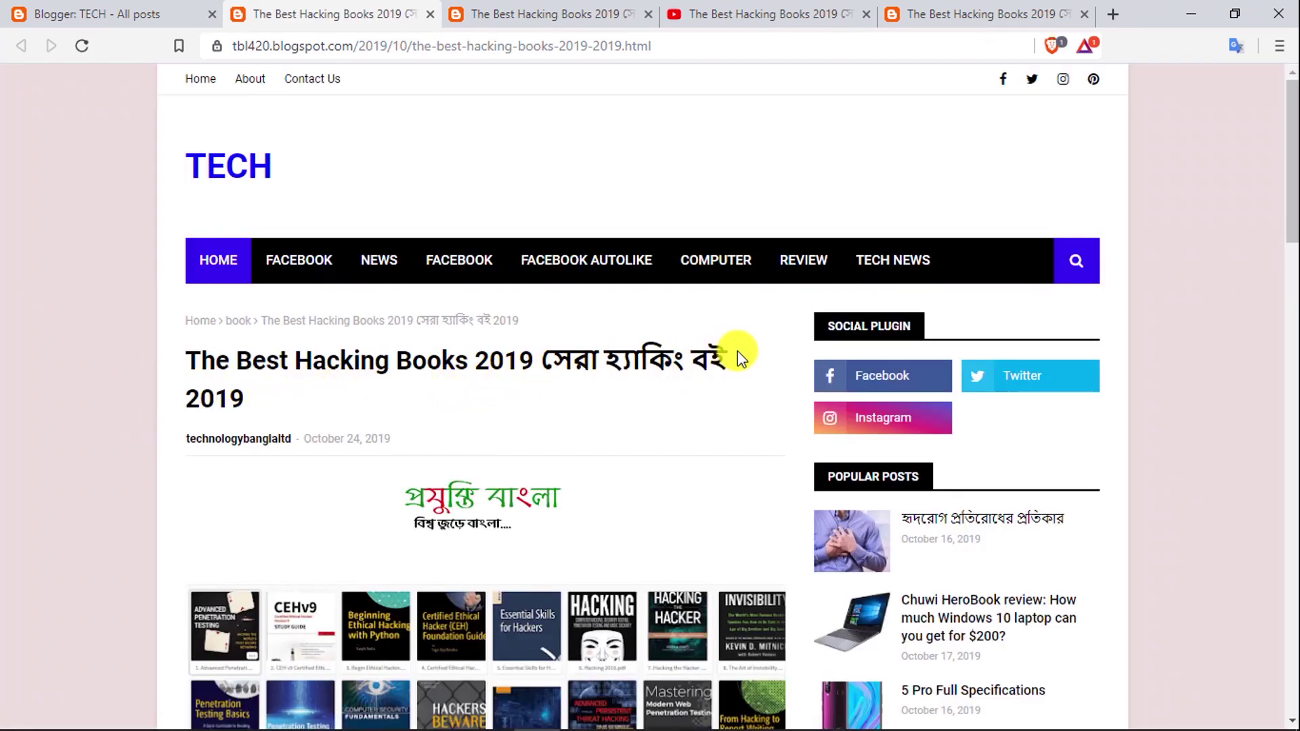
scroll(334, 438, "down", 4)
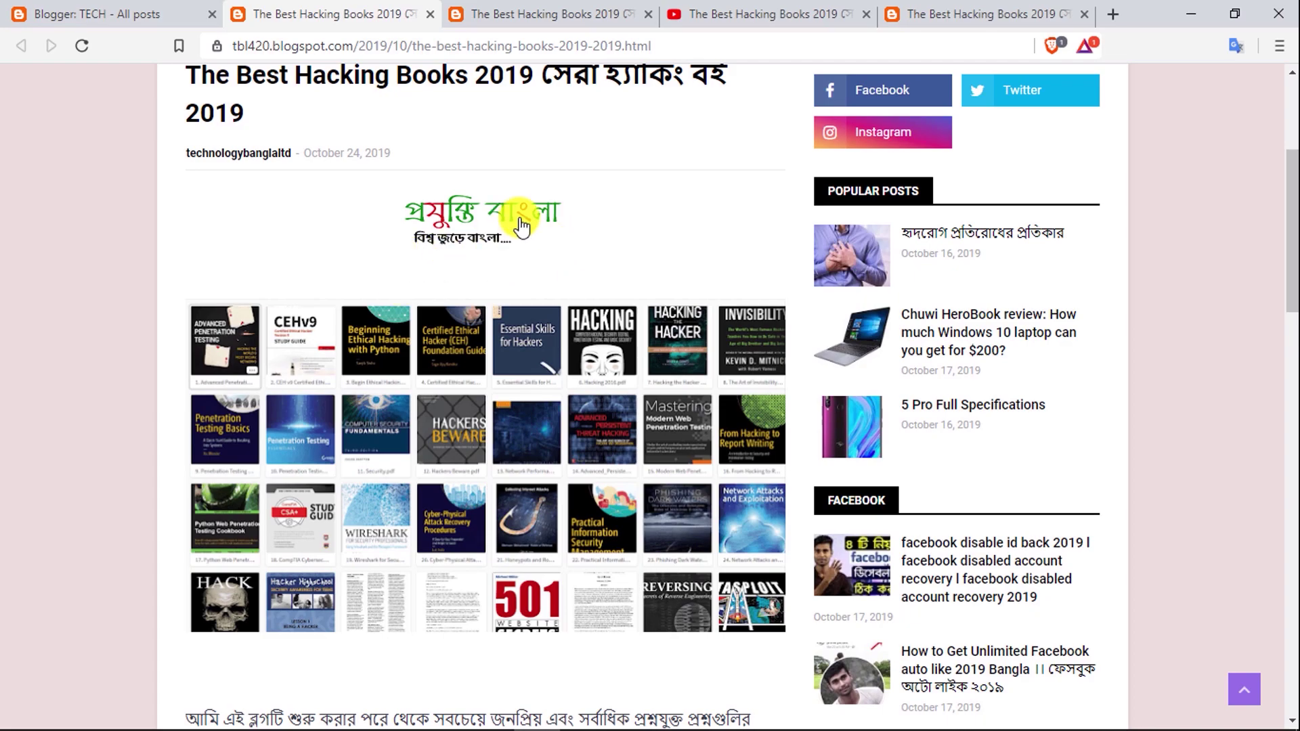
scroll(521, 227, "down", 8)
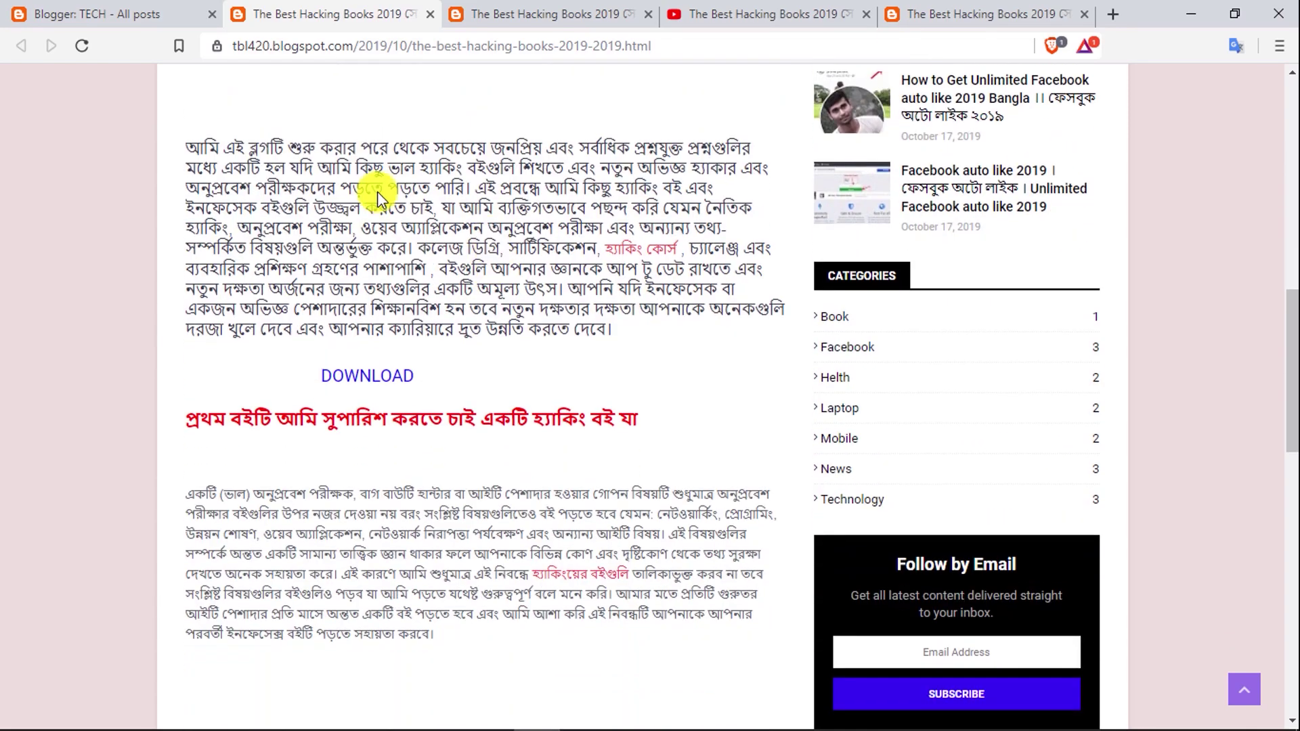
scroll(257, 311, "down", 3)
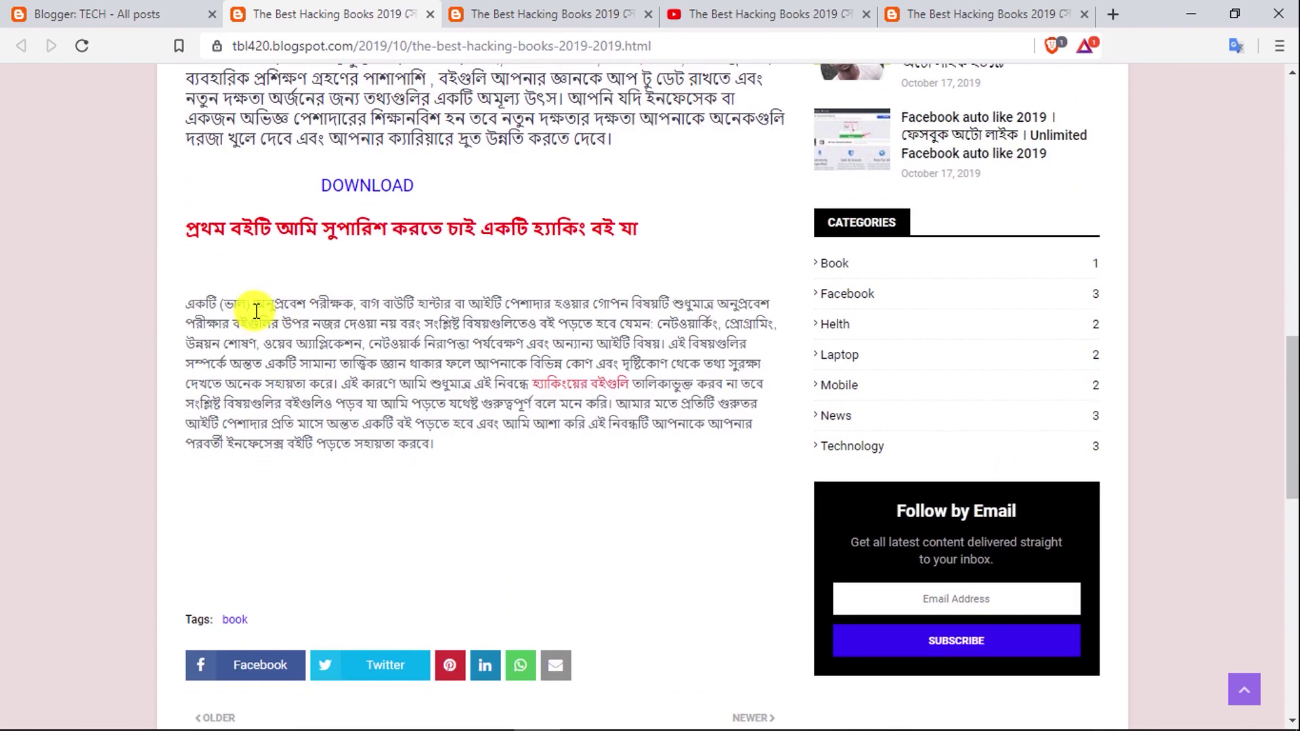
Test the DOWNLOAD link in the published post, look over the linked page and return to the post
left_click(375, 193)
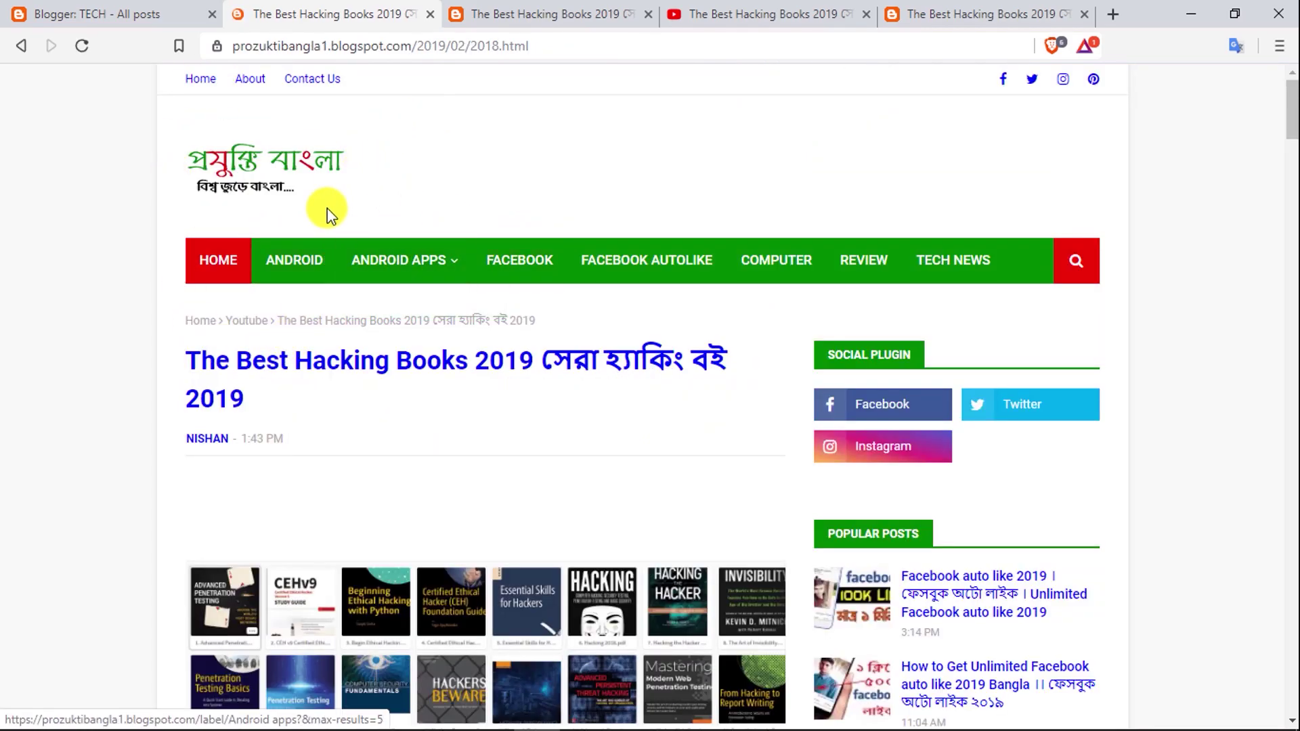
scroll(352, 264, "down", 8)
scroll(374, 261, "up", 8)
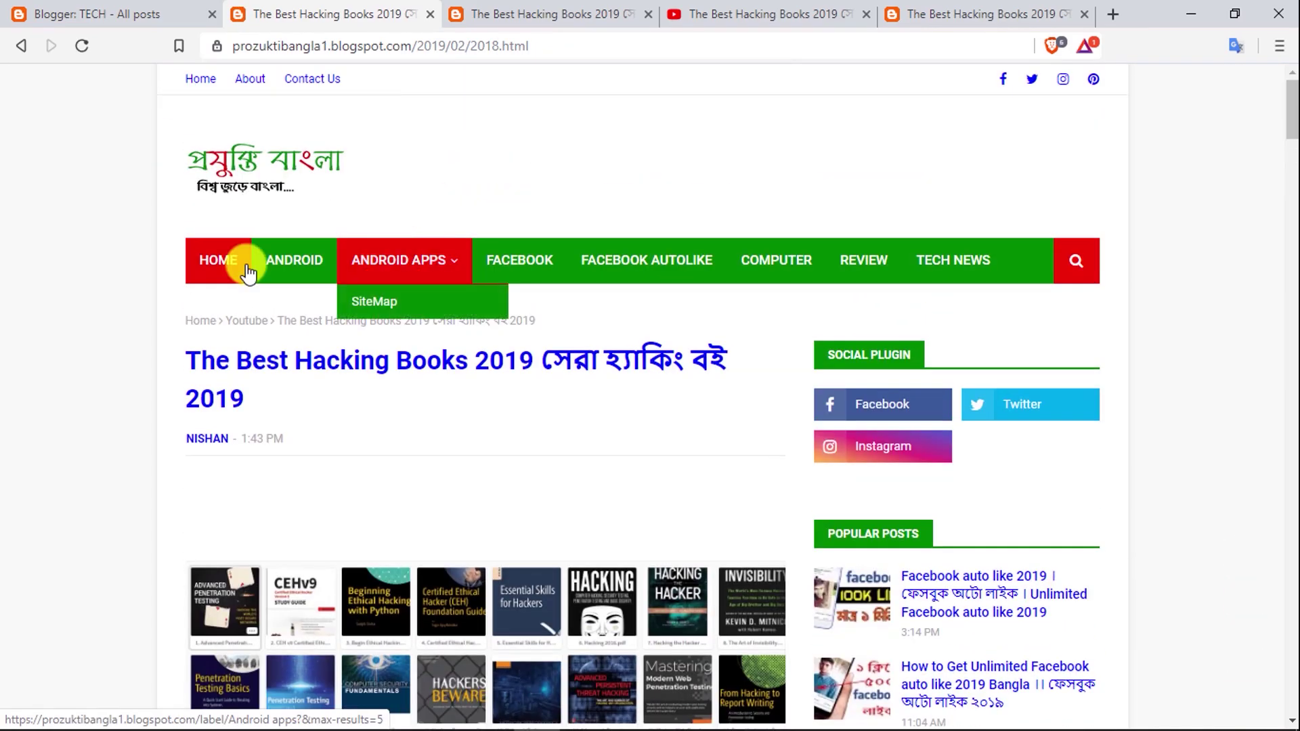
left_click(21, 45)
scroll(499, 315, "up", 10)
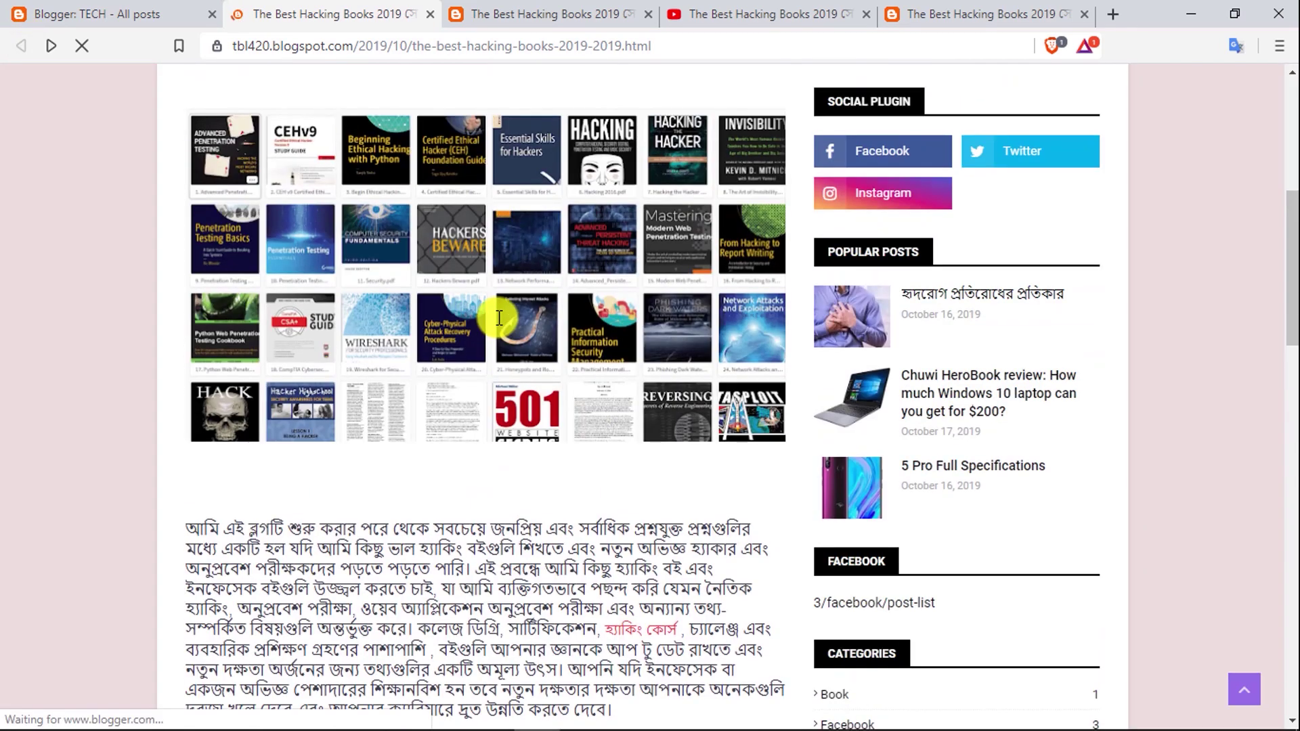